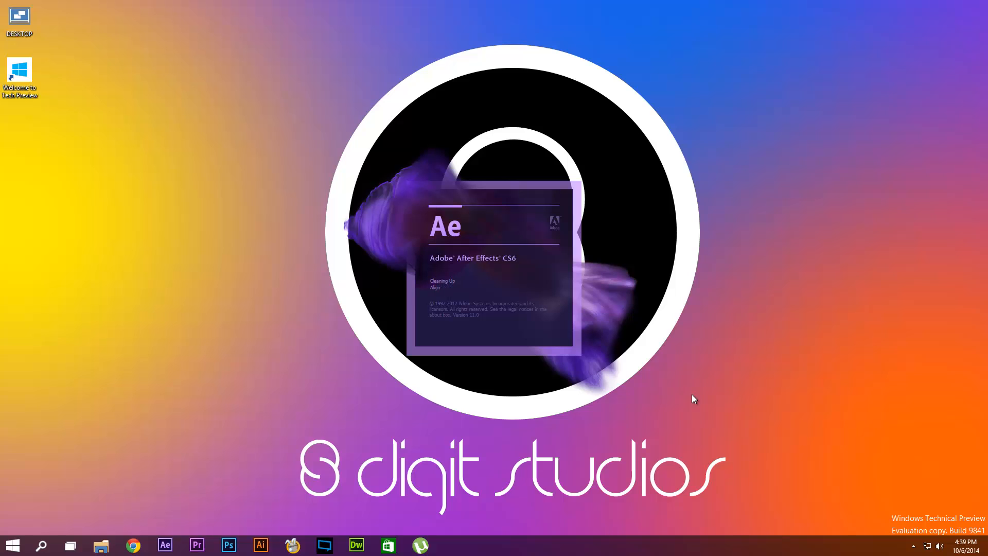
{"action": "left_click", "coordinate": [11, 546]}
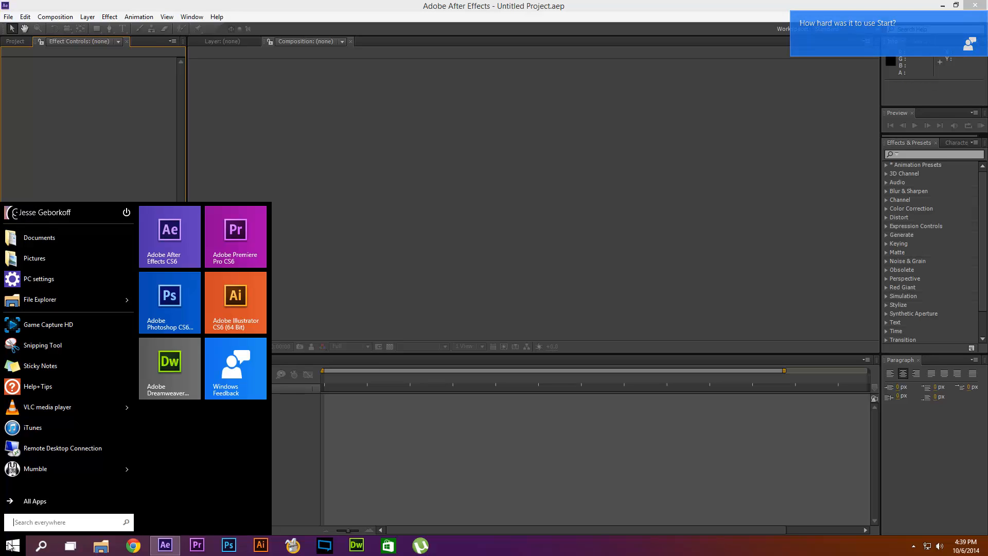
{"action": "left_click", "coordinate": [9, 546]}
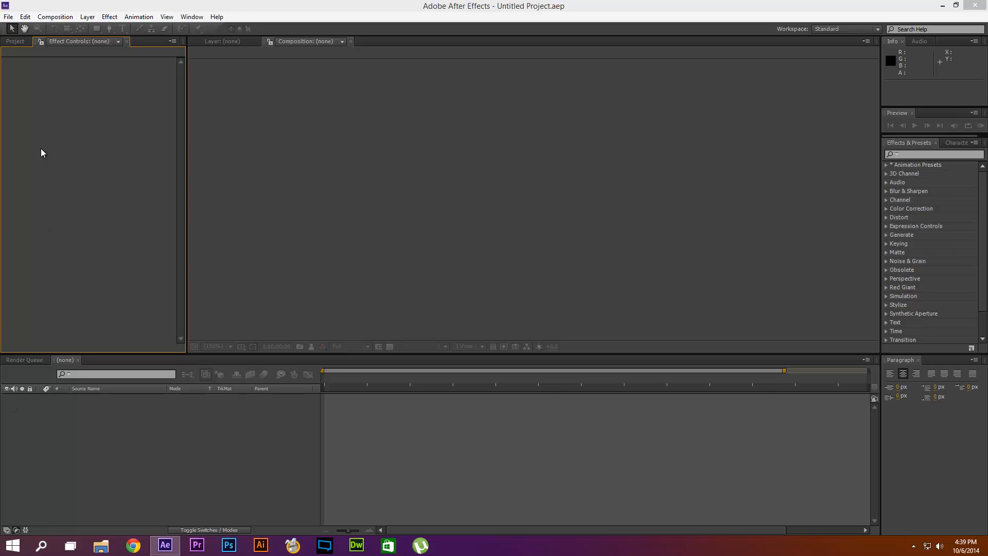
Import Main.psd as footage with merged layers, and the audio file 05 We Were Young.mp3, into the project
{"action": "left_click", "coordinate": [17, 43]}
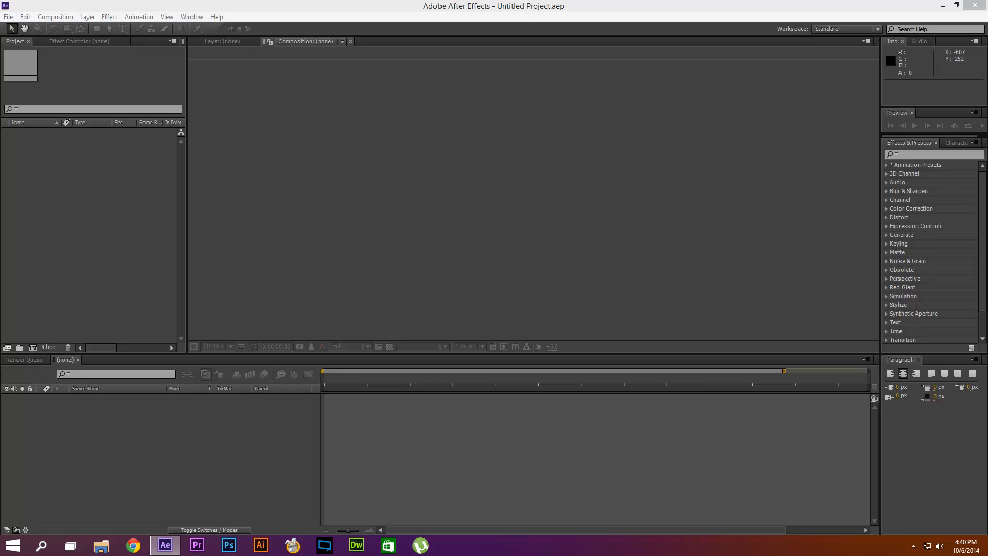
{"action": "left_click_drag", "start_coordinate": [987, 509], "coordinate": [104, 295]}
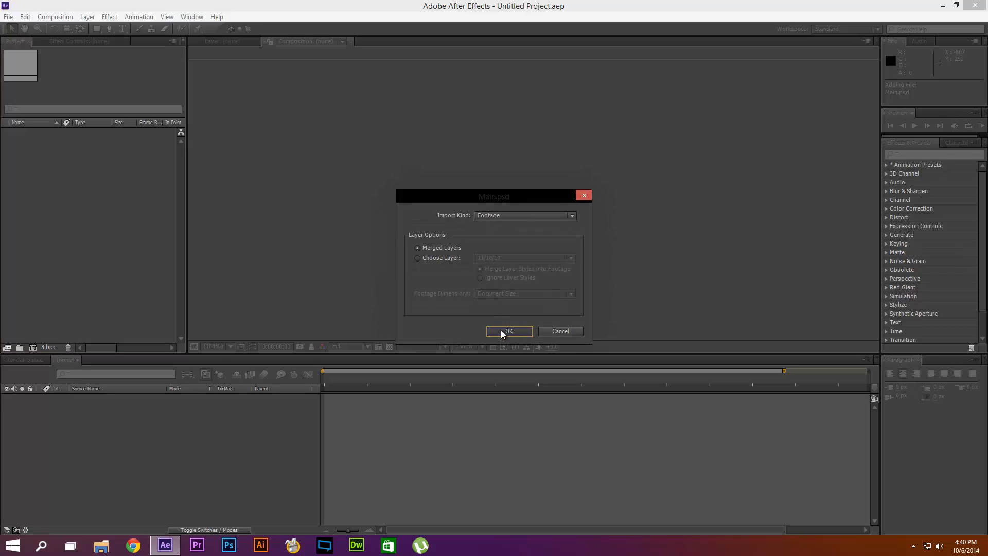
{"action": "left_click", "coordinate": [501, 331]}
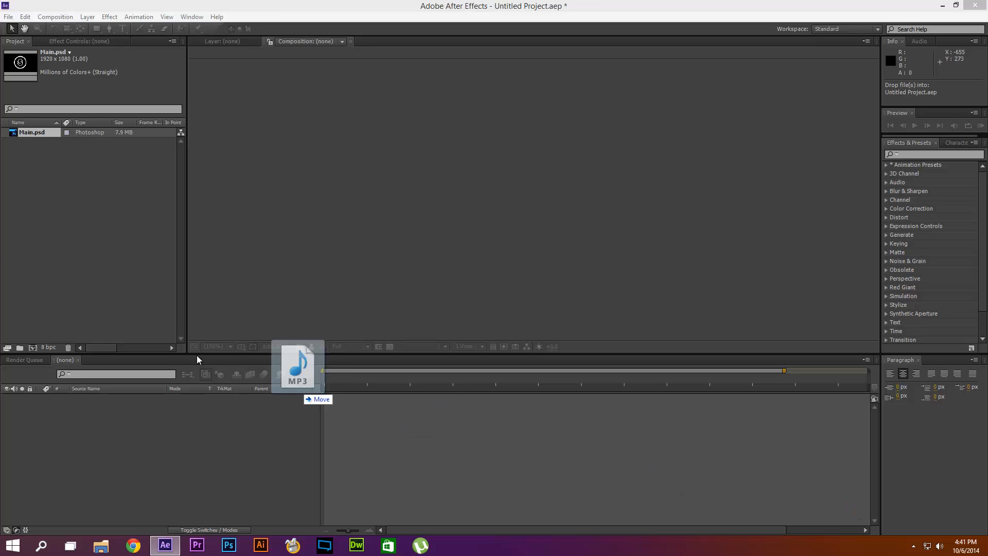
{"action": "left_click_drag", "start_coordinate": [301, 399], "coordinate": [60, 197]}
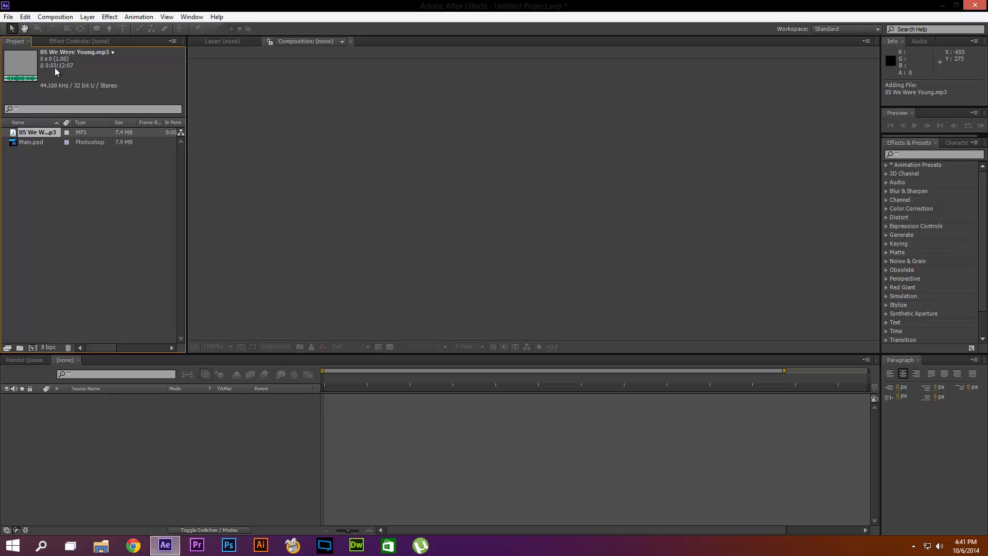
Create the composition Comp 1 with the HDTV 1080 29.97 preset and duration 0;03;12;07, and add 05 We Were Young.mp3 to its timeline
{"action": "left_click", "coordinate": [55, 17]}
{"action": "left_click", "coordinate": [54, 29]}
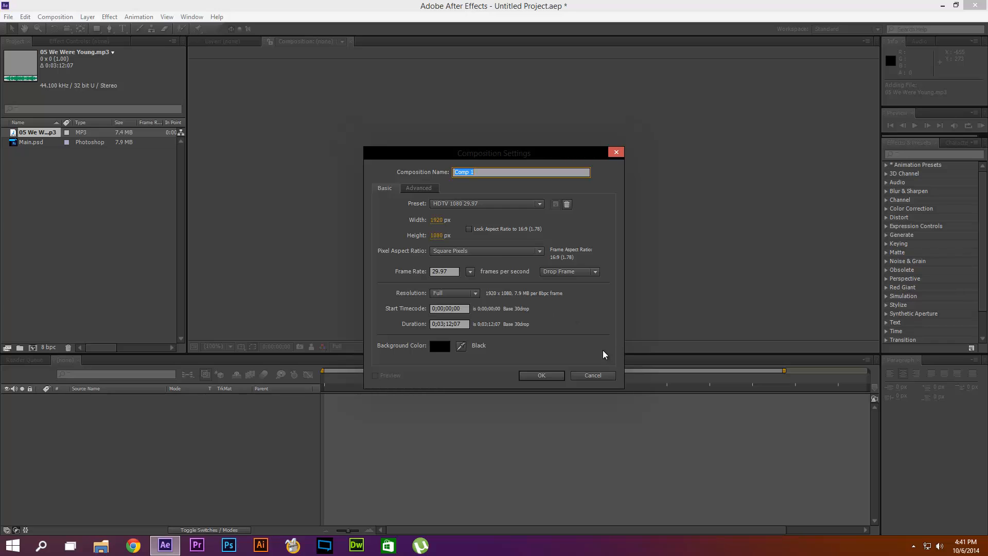
{"action": "left_click", "coordinate": [537, 375]}
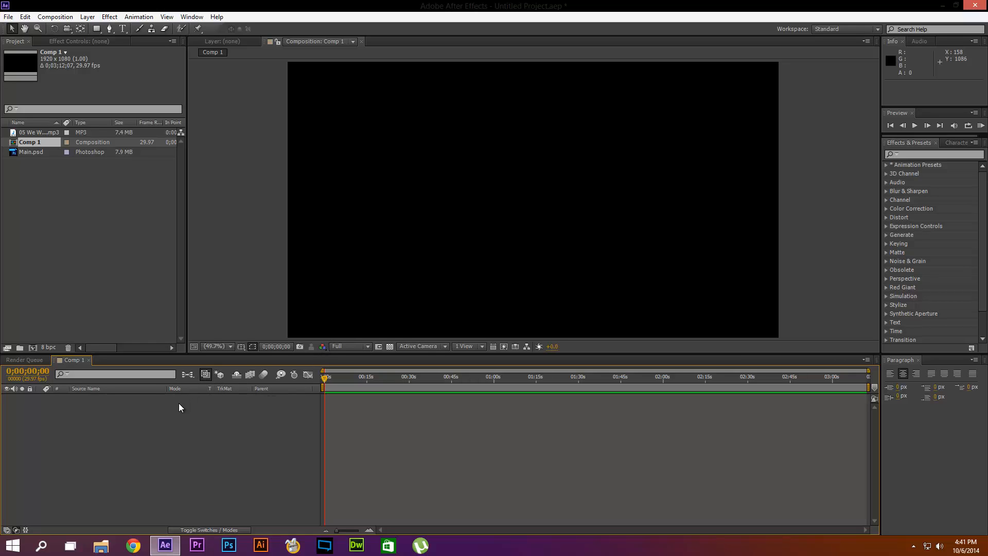
{"action": "left_click_drag", "start_coordinate": [34, 132], "coordinate": [122, 418]}
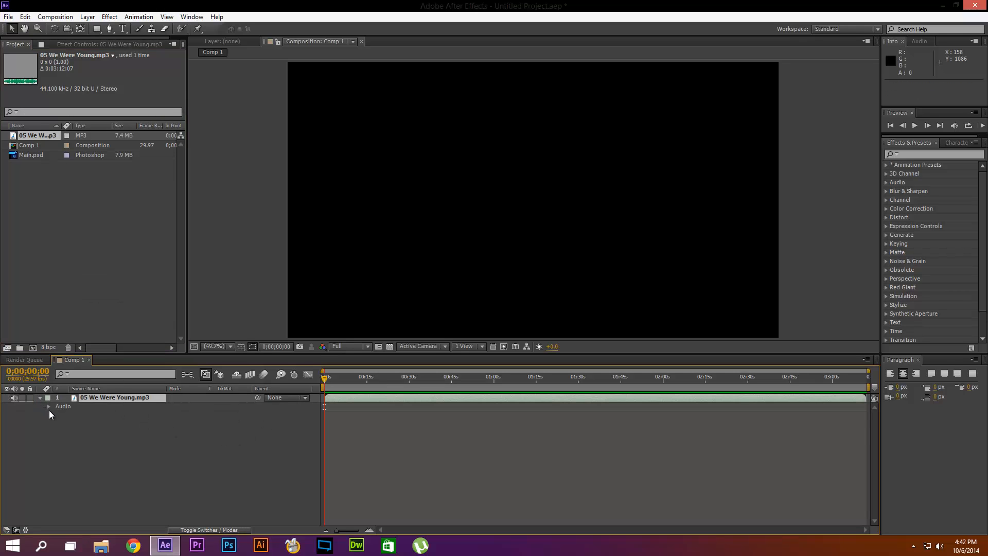
Examine the audio waveform of the 05 We Were Young.mp3 layer, leaving the layer collapsed
{"action": "left_click", "coordinate": [49, 405]}
{"action": "left_click", "coordinate": [54, 424]}
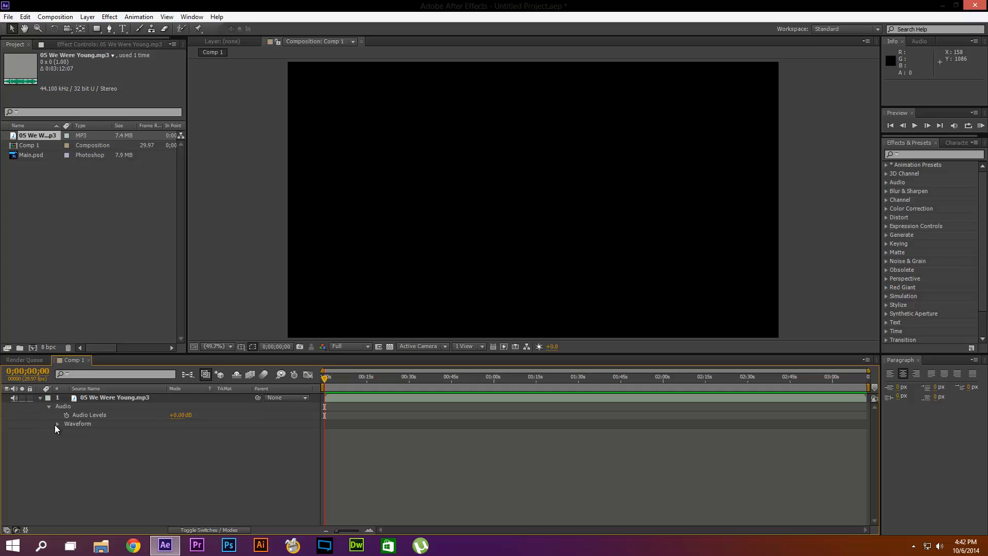
{"action": "left_click", "coordinate": [58, 425]}
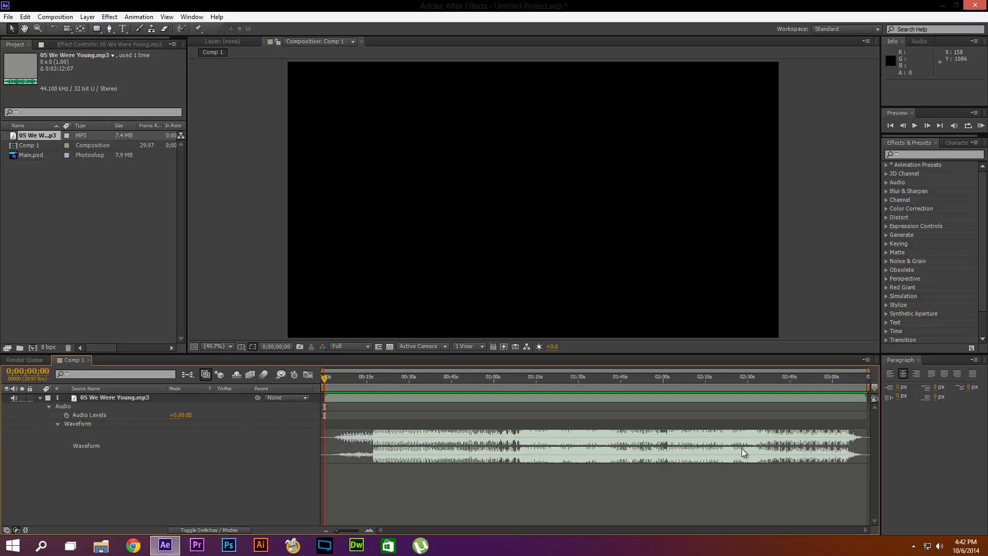
{"action": "left_click", "coordinate": [58, 424]}
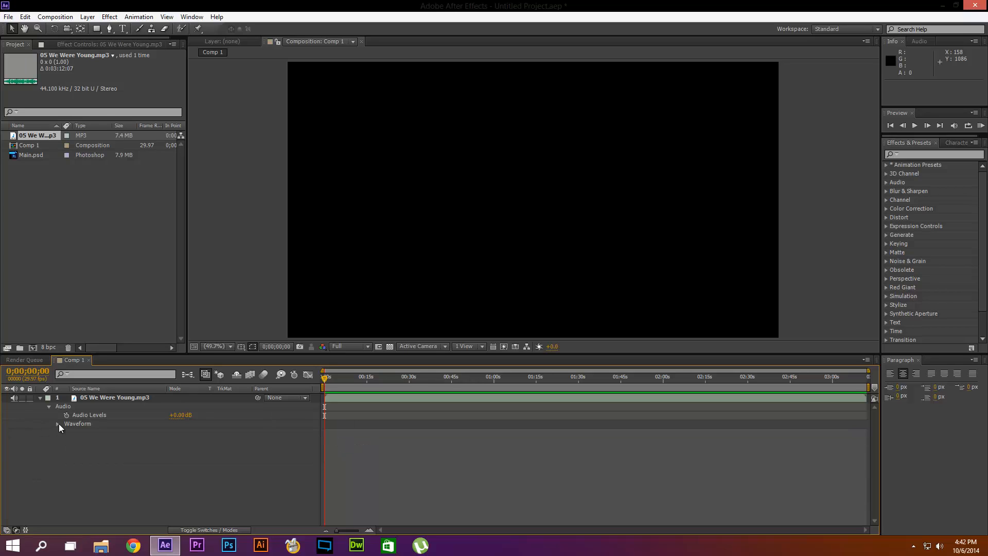
{"action": "left_click", "coordinate": [40, 398]}
Duplicate the 05 We Were Young.mp3 layer as a muted copy named B & T
{"action": "left_click", "coordinate": [103, 397]}
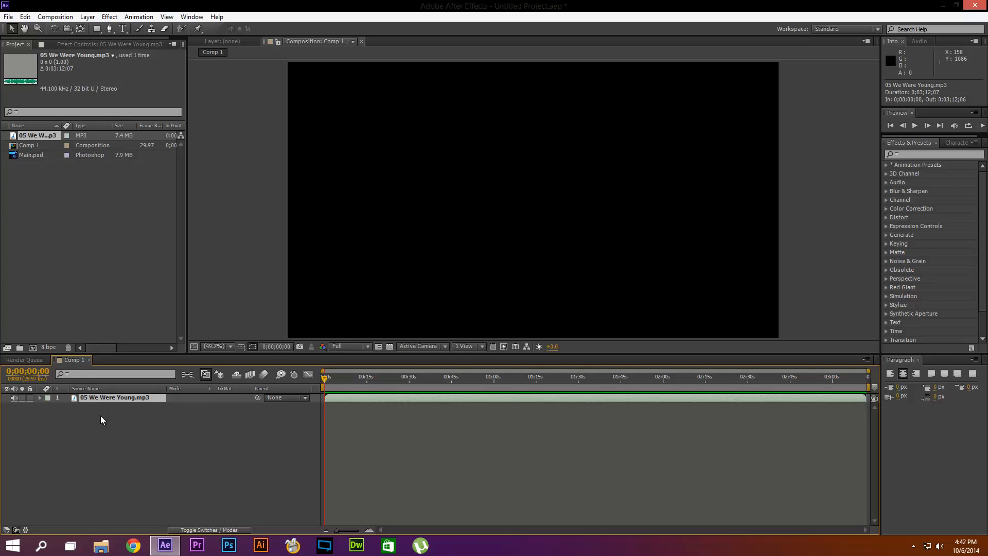
{"action": "key", "text": "ctrl+d"}
{"action": "right_click", "coordinate": [109, 397]}
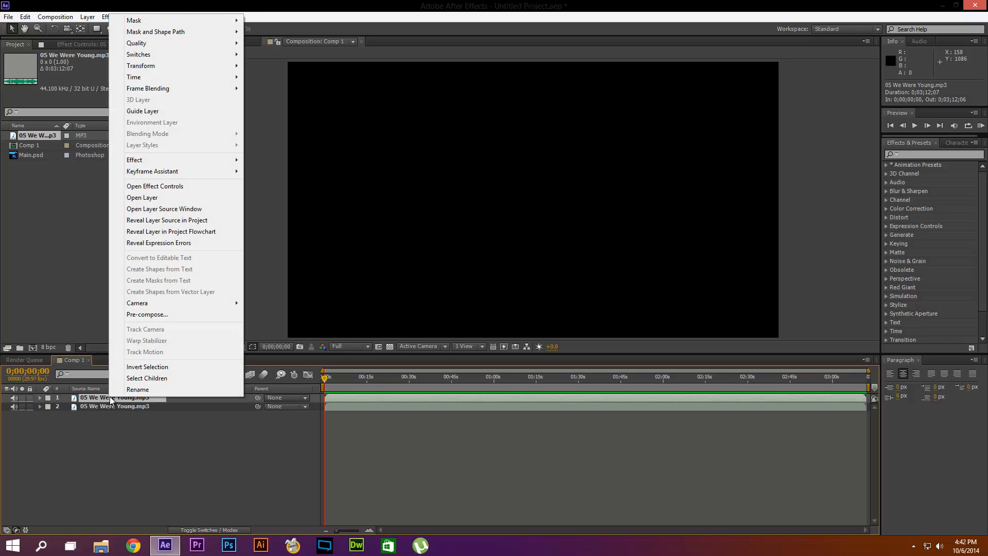
{"action": "left_click", "coordinate": [137, 389]}
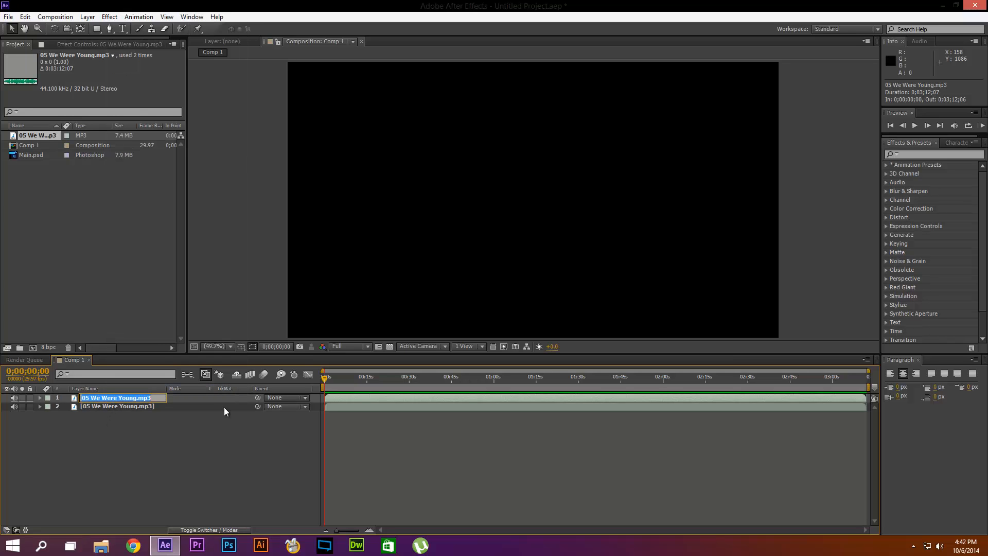
{"action": "type", "text": "B & T"}
{"action": "key", "text": "Return"}
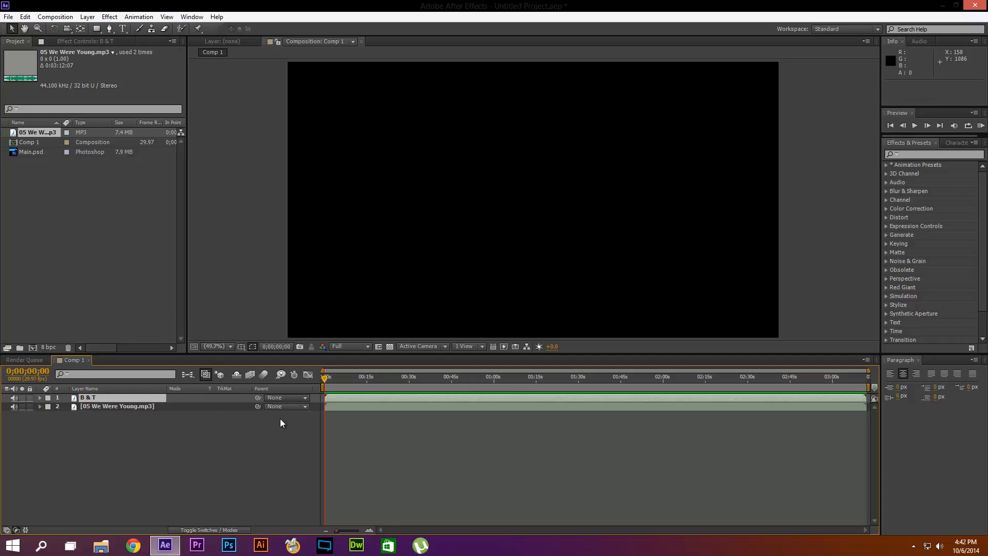
{"action": "left_click", "coordinate": [14, 398]}
Create a white solid layer named White Solid 1 at 1920 x 1080 px in Comp 1
{"action": "right_click", "coordinate": [137, 443]}
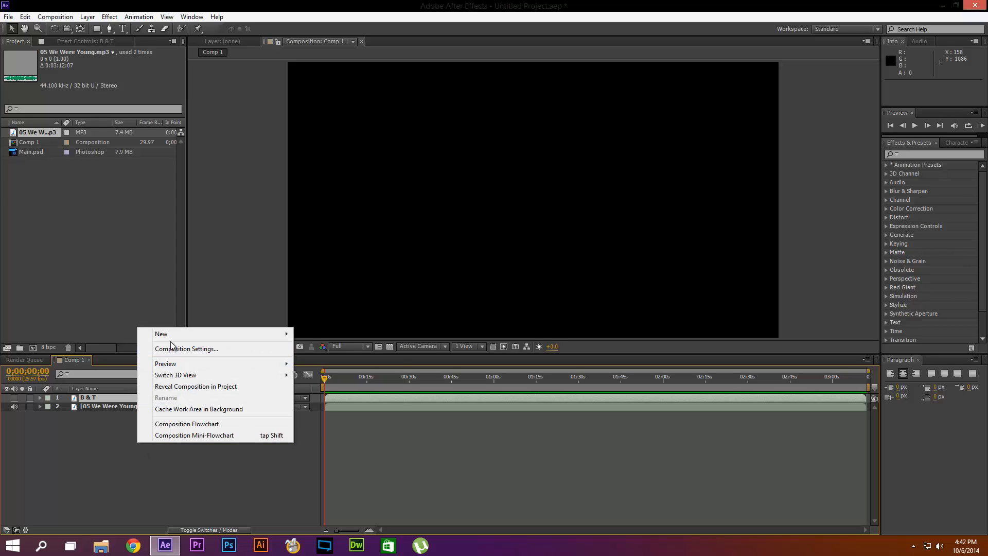
{"action": "mouse_move", "coordinate": [174, 335]}
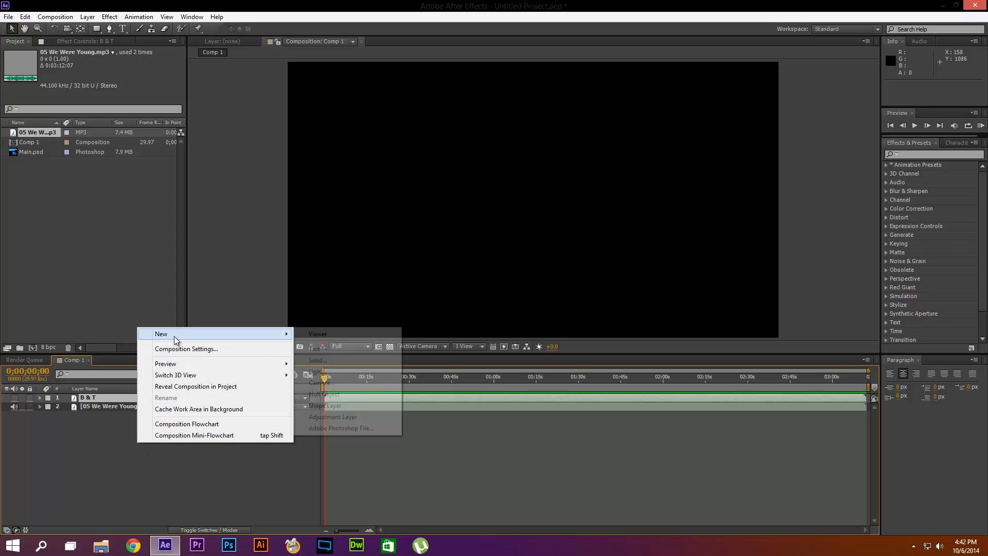
{"action": "left_click", "coordinate": [318, 360]}
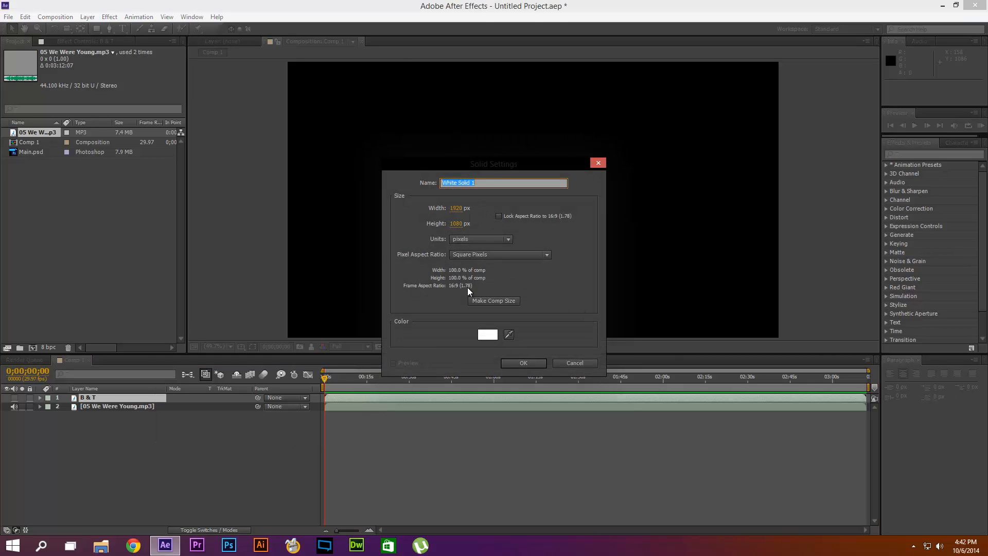
{"action": "left_click", "coordinate": [513, 362]}
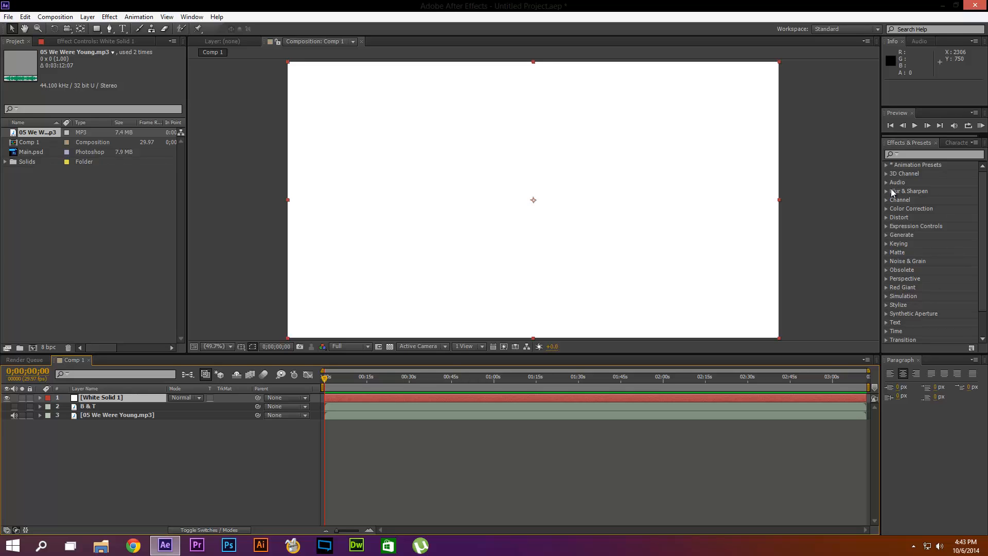
{"action": "scroll", "coordinate": [908, 316], "scroll_direction": "down", "scroll_amount": 3}
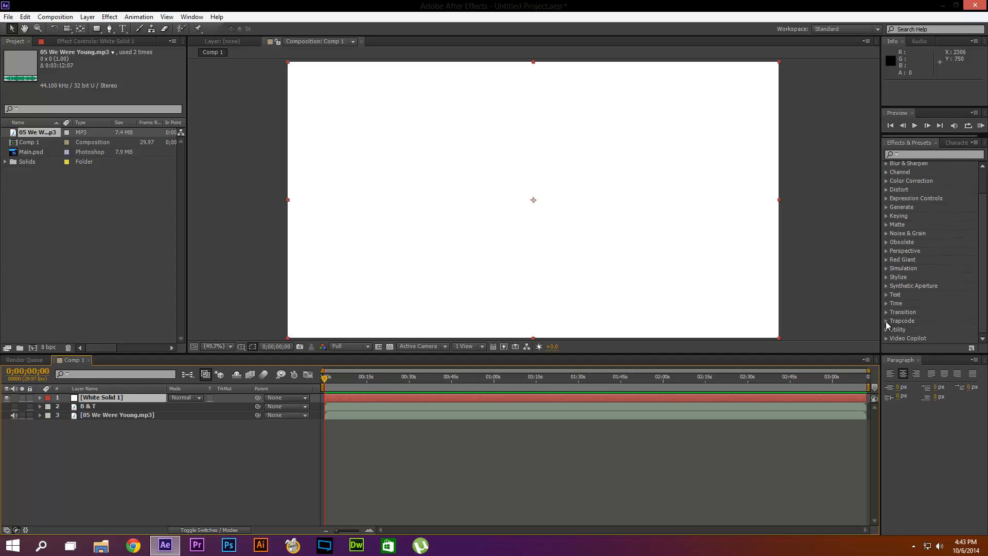
{"action": "left_click", "coordinate": [886, 321]}
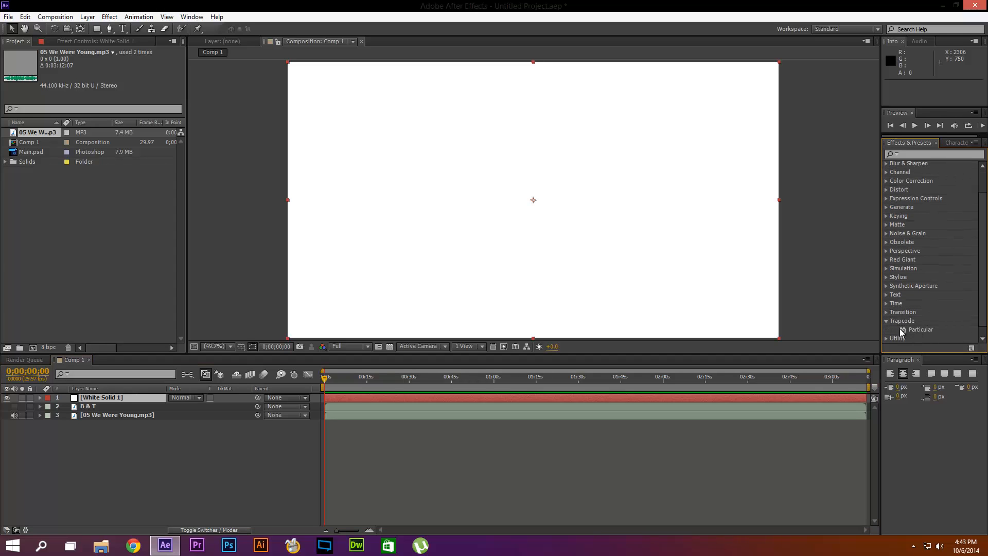
{"action": "left_click", "coordinate": [887, 320]}
{"action": "scroll", "coordinate": [931, 247], "scroll_direction": "up", "scroll_amount": 2}
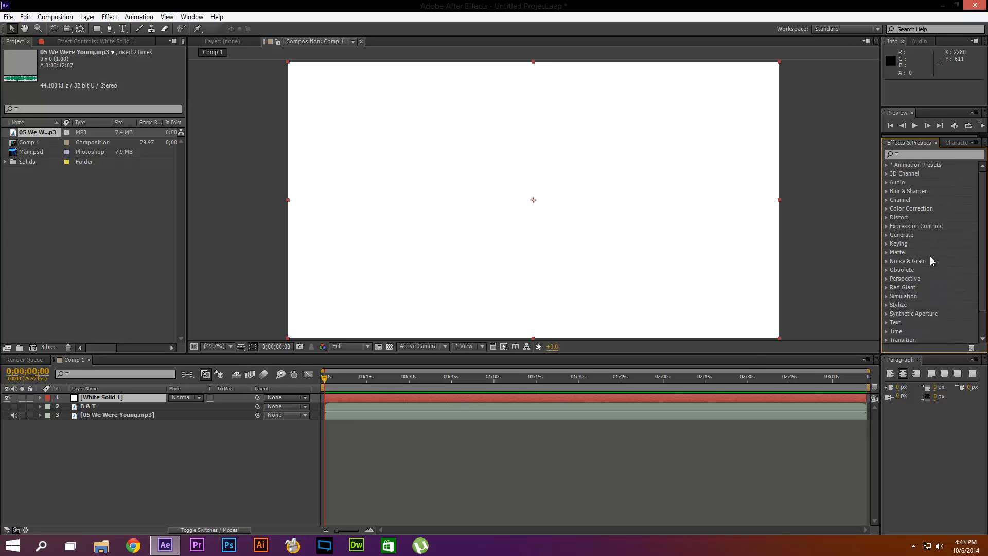
Apply the Audio Spectrum effect to the white solid layer and rename the layer Spectrum
{"action": "left_click", "coordinate": [915, 156]}
{"action": "type", "text": "audi"}
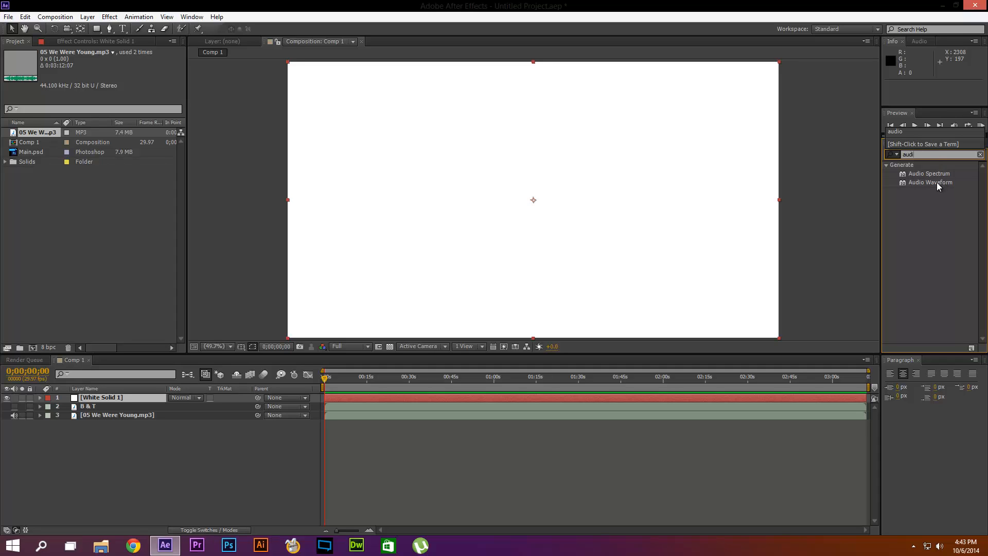
{"action": "left_click_drag", "start_coordinate": [925, 178], "coordinate": [107, 396]}
{"action": "right_click", "coordinate": [101, 396]}
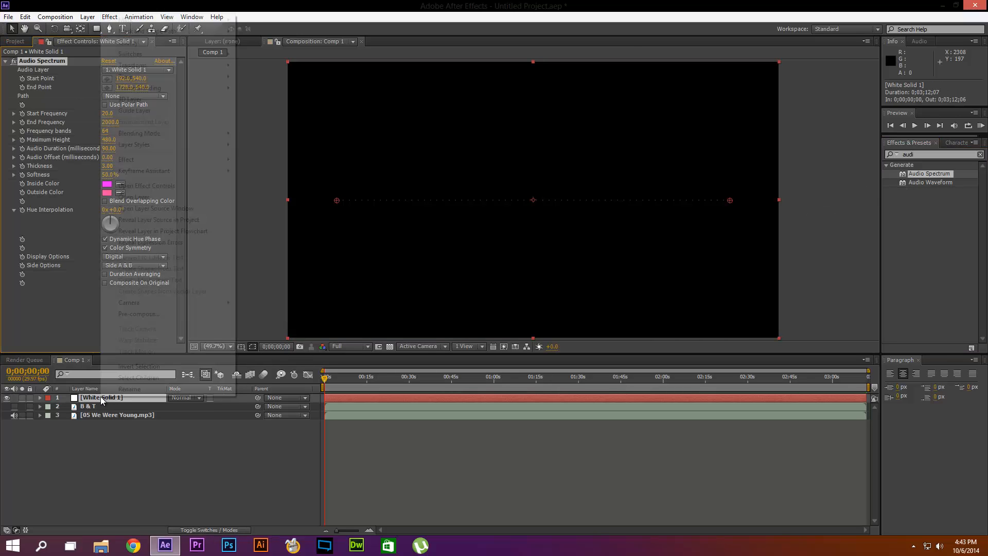
{"action": "left_click", "coordinate": [109, 391]}
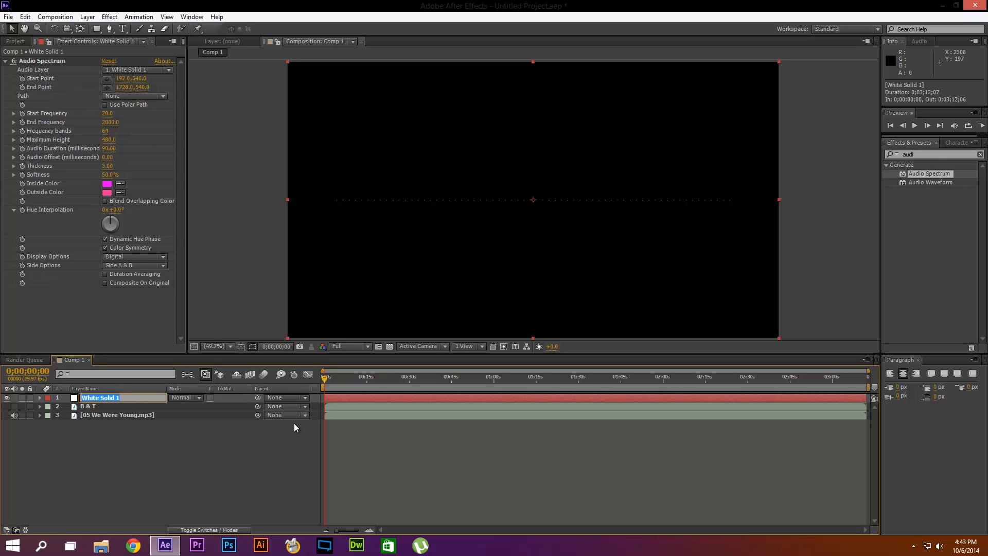
{"action": "type", "text": "Spectrum"}
{"action": "key", "text": "Return"}
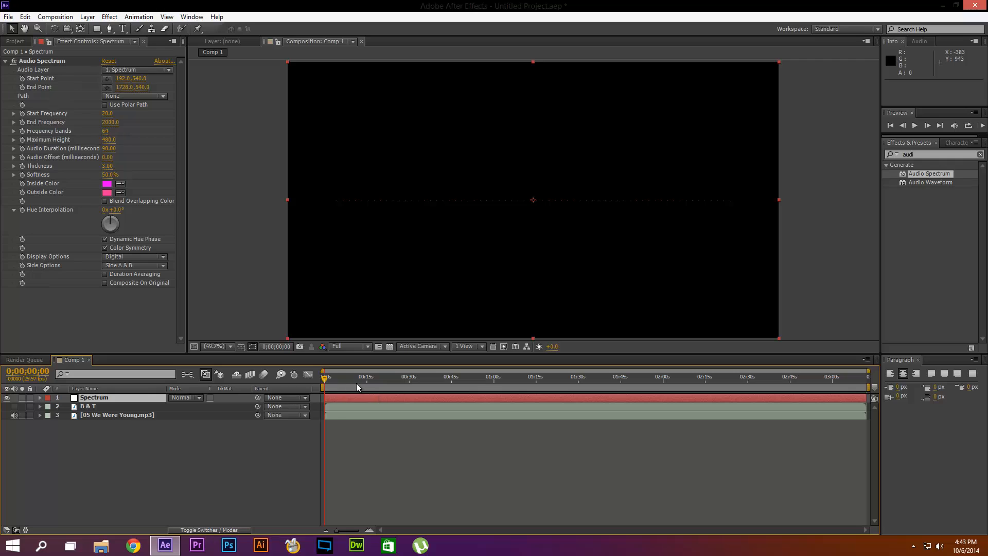
{"action": "left_click", "coordinate": [498, 373]}
{"action": "left_click_drag", "start_coordinate": [517, 370], "coordinate": [323, 392]}
{"action": "left_click_drag", "start_coordinate": [524, 380], "coordinate": [304, 374]}
Set the Audio Spectrum effect's audio layer to 05 We Were Young.mp3 on the Spectrum layer
{"action": "left_click", "coordinate": [85, 398]}
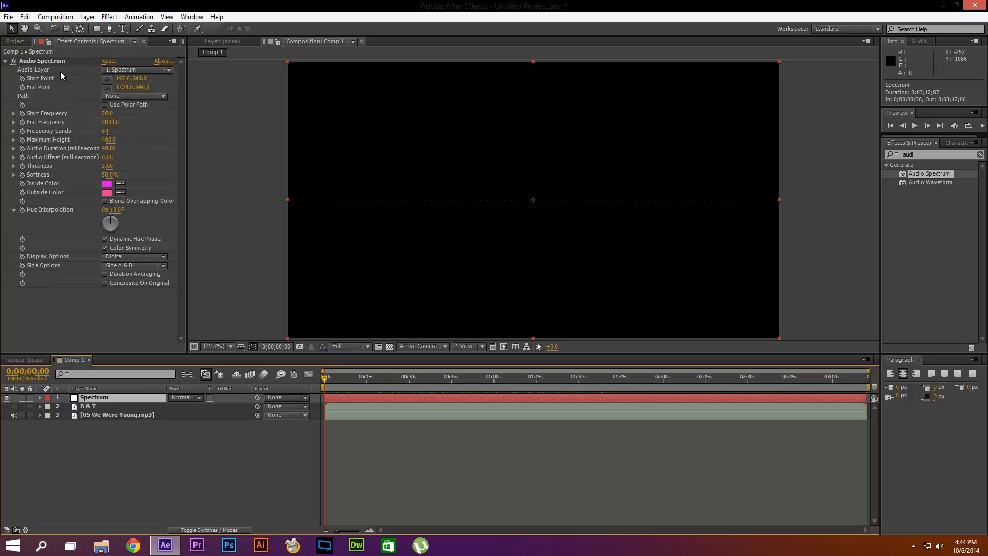
{"action": "left_click", "coordinate": [119, 67]}
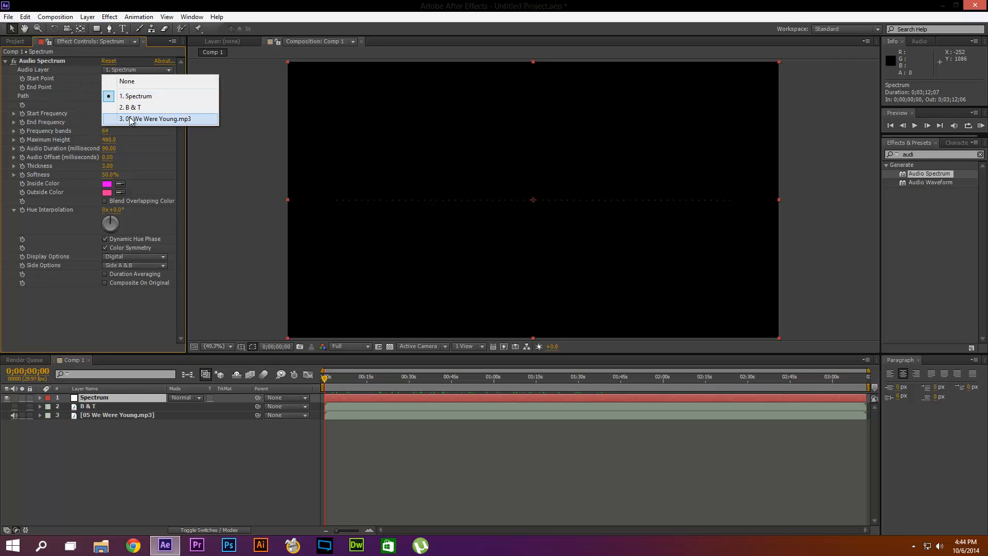
{"action": "left_click", "coordinate": [131, 118]}
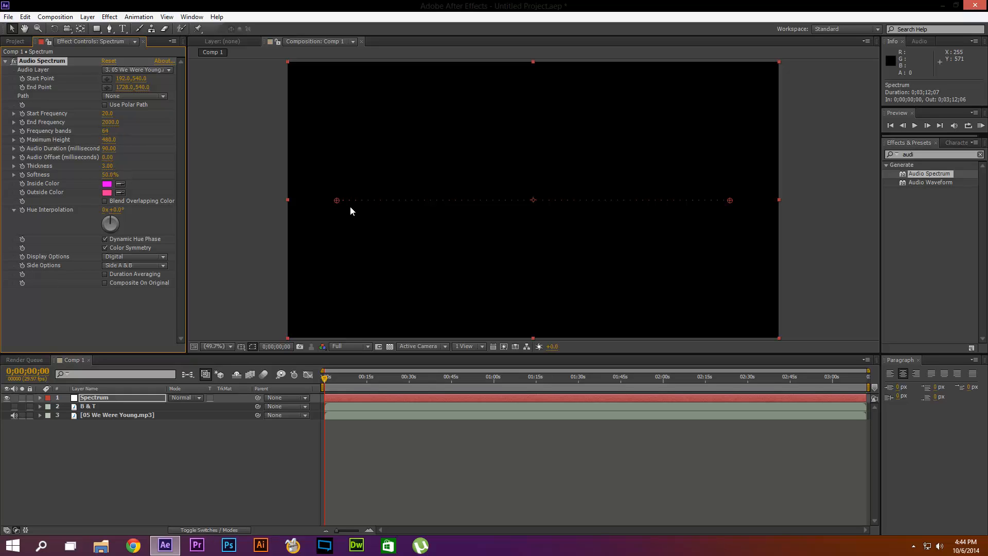
Move the current time to 0;00;22;07 and set the Audio Spectrum's side options to Side A
{"action": "left_click_drag", "start_coordinate": [357, 376], "coordinate": [387, 384]}
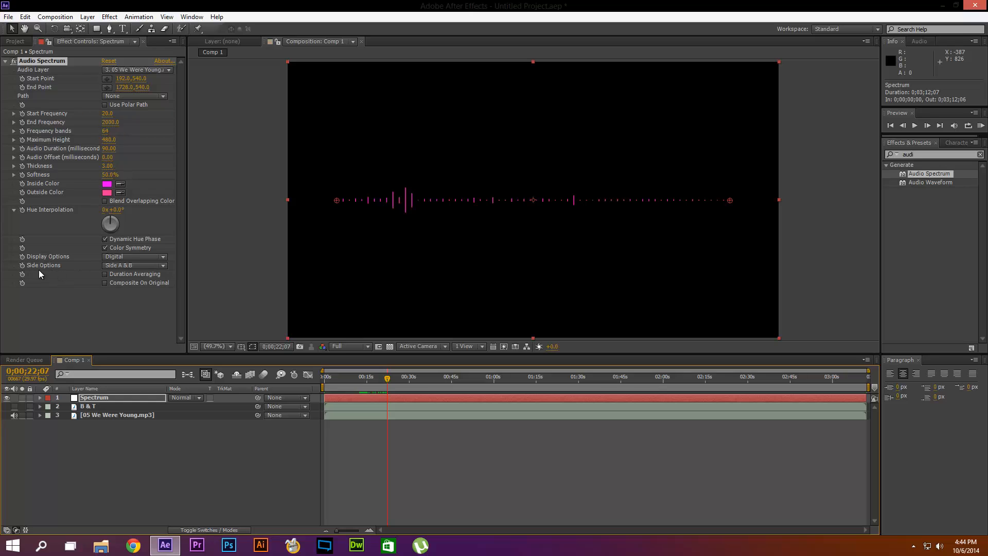
{"action": "left_click", "coordinate": [120, 266]}
{"action": "left_click", "coordinate": [119, 274]}
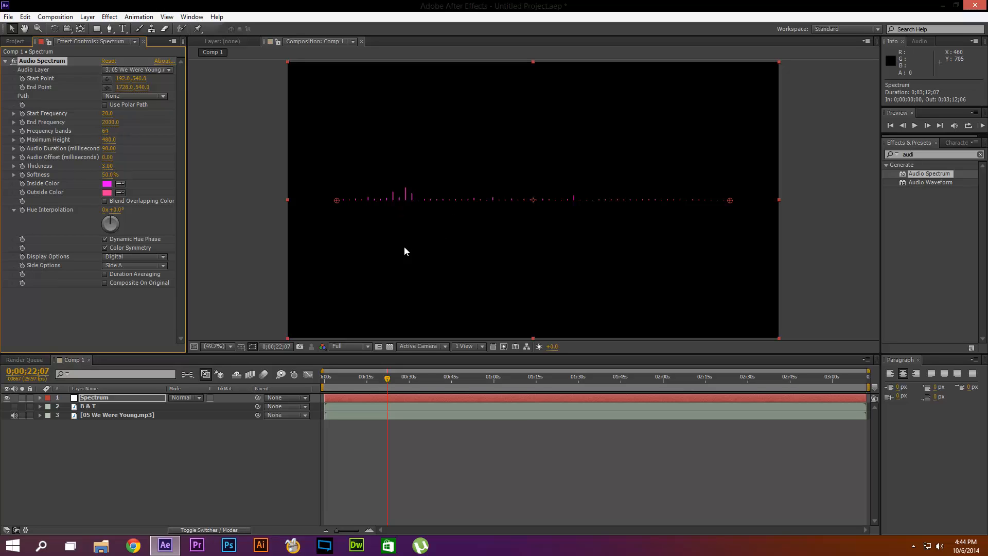
Change the Audio Spectrum's inside color to blue, RGB 0, 78, 255
{"action": "left_click", "coordinate": [108, 184]}
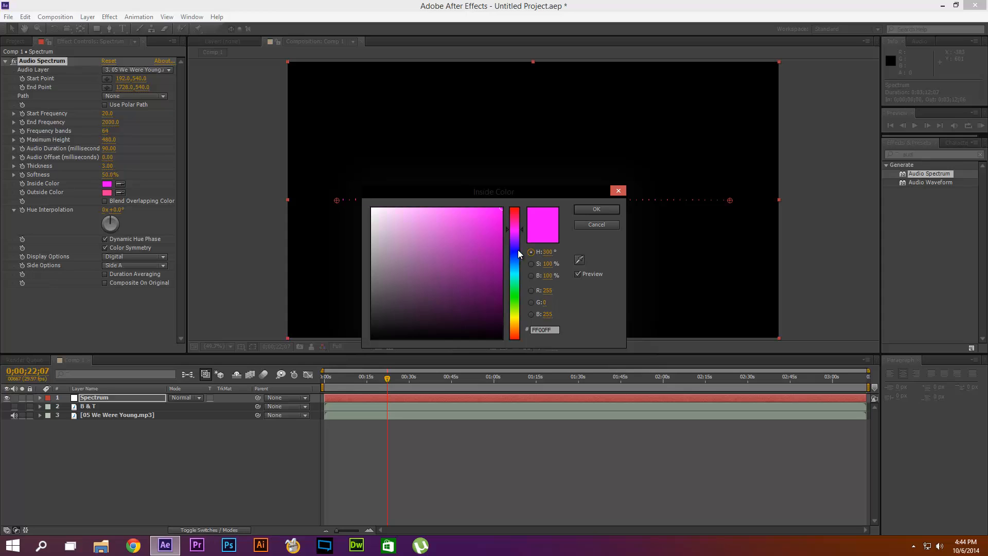
{"action": "left_click_drag", "start_coordinate": [518, 249], "coordinate": [515, 257]}
{"action": "left_click", "coordinate": [596, 209]}
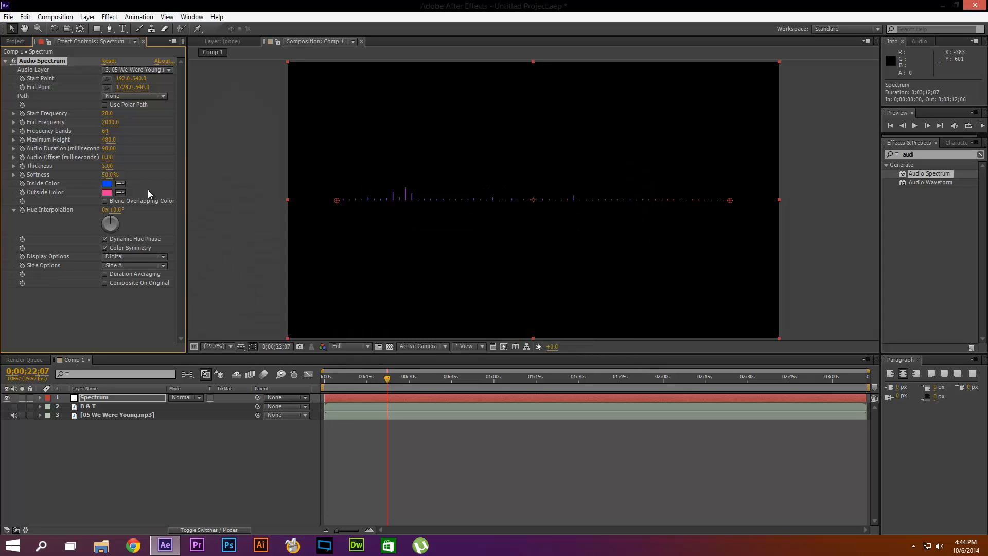
Match the Audio Spectrum's outside color to its blue inside color by sampling it
{"action": "left_click", "coordinate": [120, 192]}
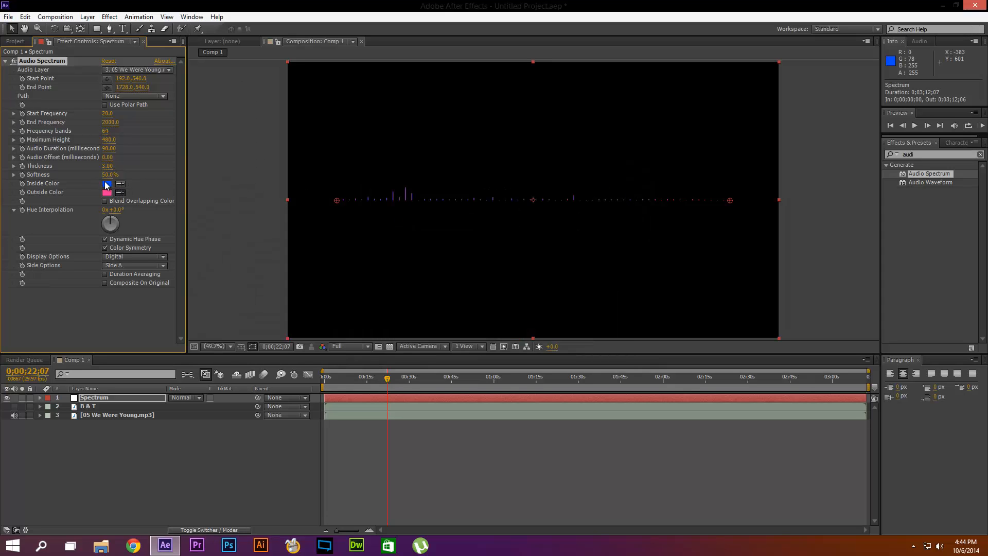
{"action": "left_click", "coordinate": [107, 184]}
Try a lower start frequency for the Audio Spectrum and return it to 20
{"action": "left_click_drag", "start_coordinate": [104, 115], "coordinate": [94, 117]}
{"action": "left_click", "coordinate": [105, 114]}
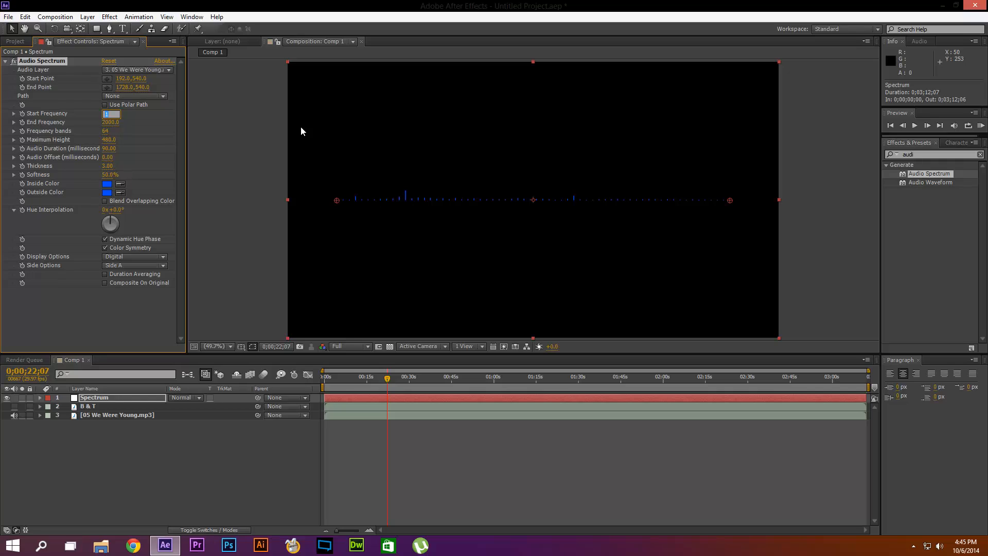
{"action": "type", "text": "20"}
{"action": "key", "text": "Return"}
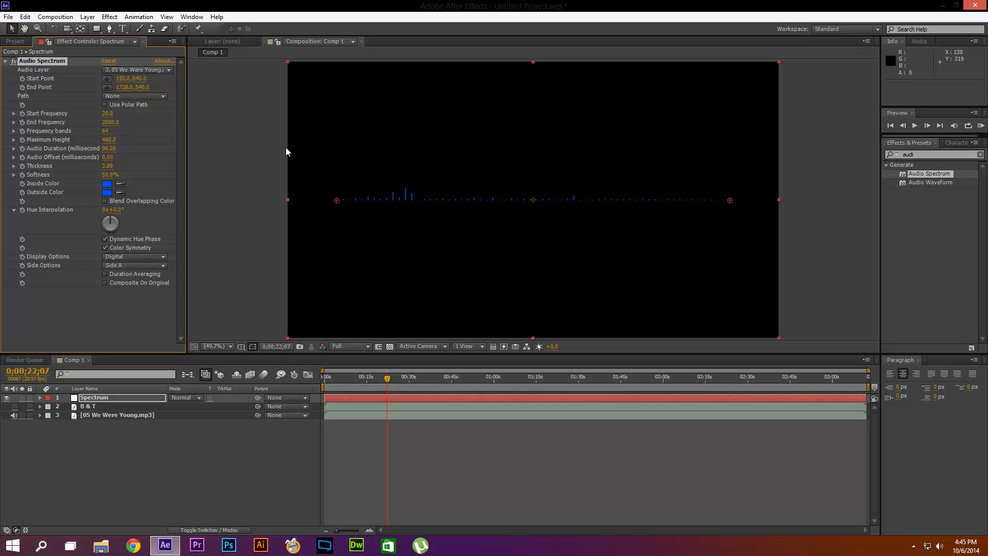
Try an Audio Spectrum end frequency of 500 and settle on 700
{"action": "left_click", "coordinate": [110, 122]}
{"action": "type", "text": "500"}
{"action": "key", "text": "Return"}
{"action": "left_click", "coordinate": [109, 122]}
{"action": "type", "text": "700"}
{"action": "key", "text": "Return"}
Raise the Audio Spectrum's frequency bands to 4096 for a solid, continuous waveform
{"action": "left_click_drag", "start_coordinate": [106, 130], "coordinate": [156, 135]}
{"action": "left_click_drag", "start_coordinate": [646, 106], "coordinate": [815, 94]}
{"action": "left_click_drag", "start_coordinate": [108, 130], "coordinate": [0, 174]}
{"action": "left_click_drag", "start_coordinate": [111, 134], "coordinate": [449, 42]}
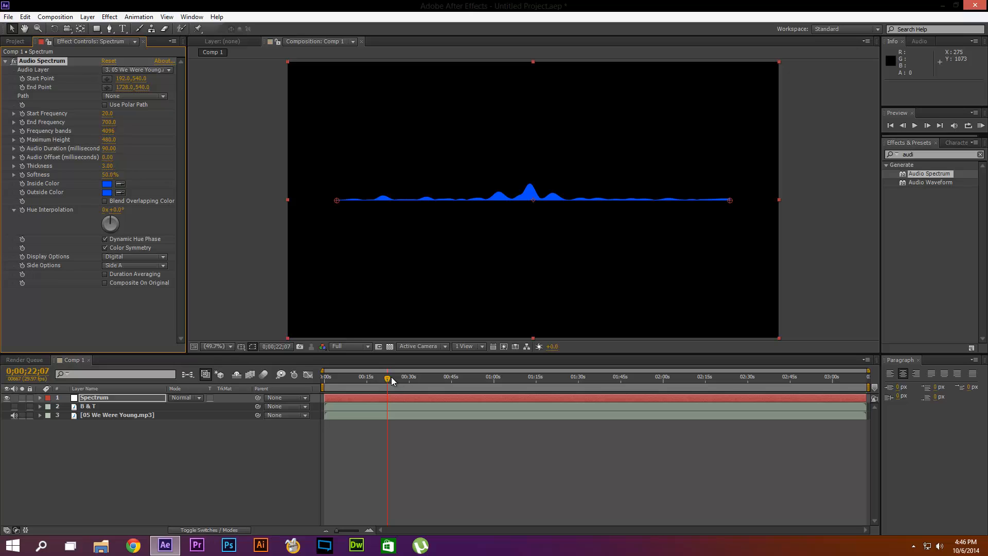
Move the current time to 0;00;20;18 and set the Audio Spectrum's maximum height to 750
{"action": "left_click_drag", "start_coordinate": [383, 377], "coordinate": [382, 379]}
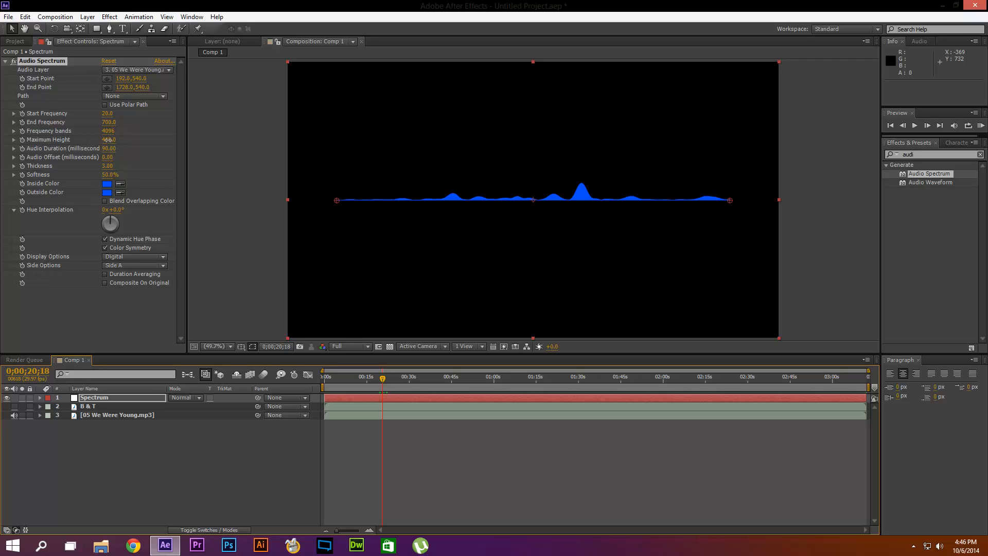
{"action": "mouse_move", "coordinate": [109, 140]}
{"action": "left_mouse_down"}
{"action": "mouse_move", "coordinate": [172, 125]}
{"action": "mouse_move", "coordinate": [117, 132]}
{"action": "mouse_move", "coordinate": [110, 154]}
{"action": "left_mouse_up"}
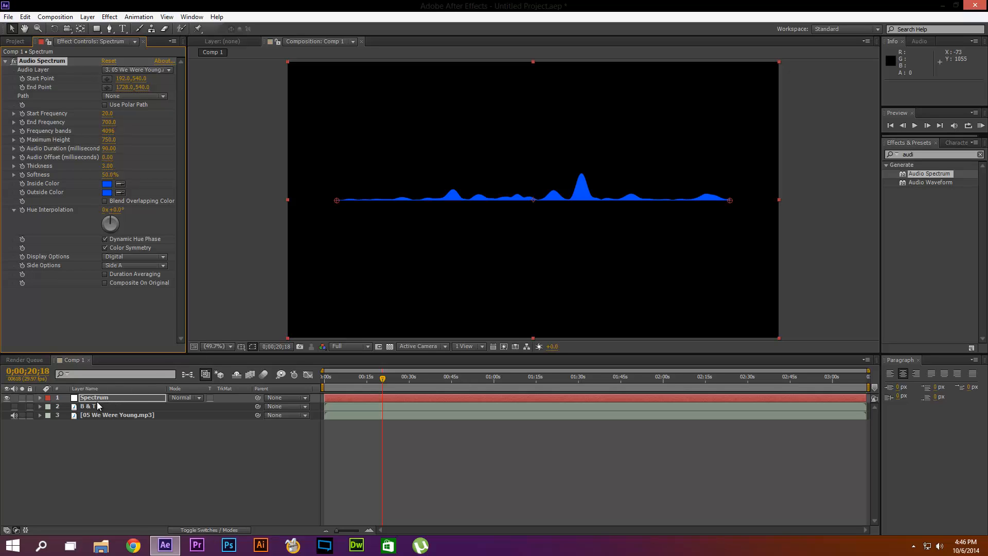
Find the Glow effect and apply it to the Spectrum layer
{"action": "left_click", "coordinate": [979, 154]}
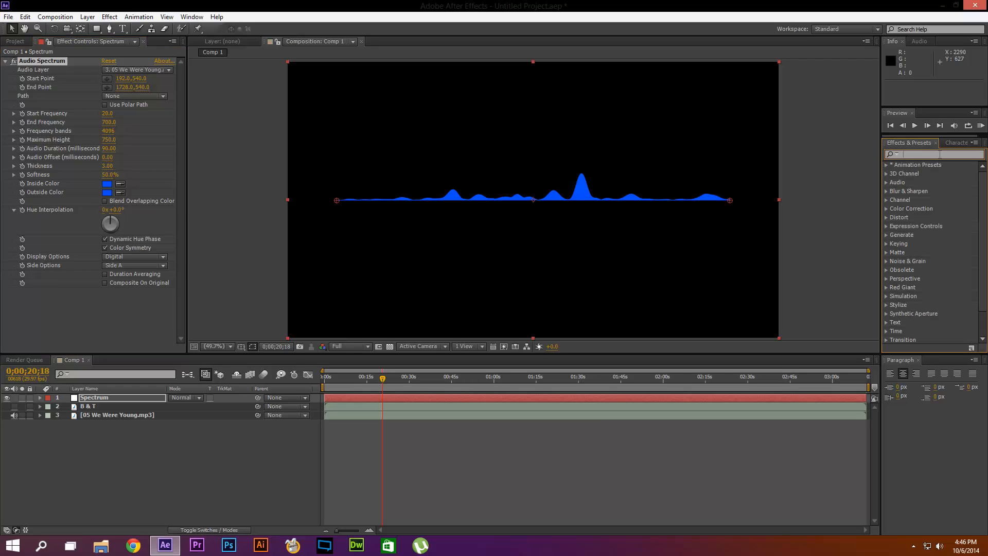
{"action": "type", "text": "glow"}
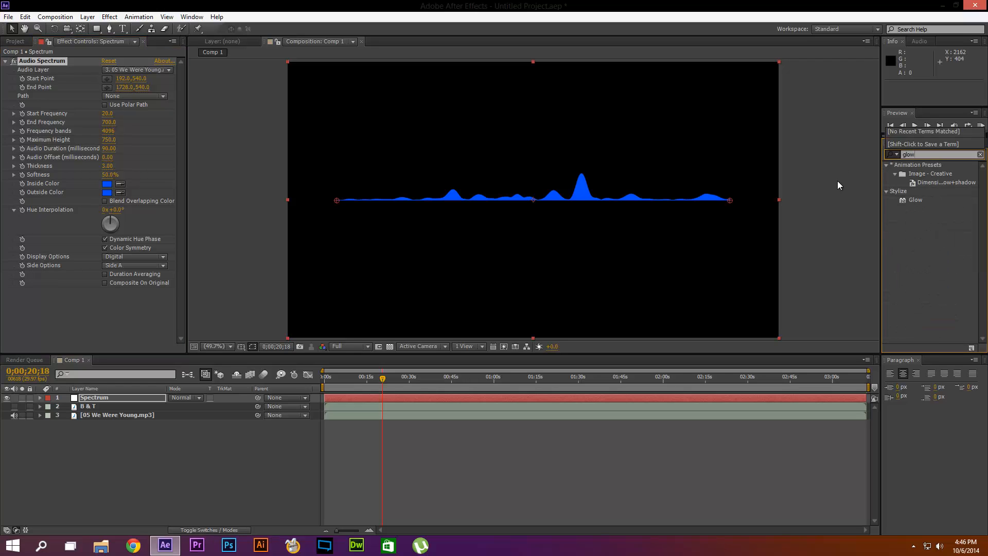
{"action": "left_click_drag", "start_coordinate": [918, 198], "coordinate": [421, 400]}
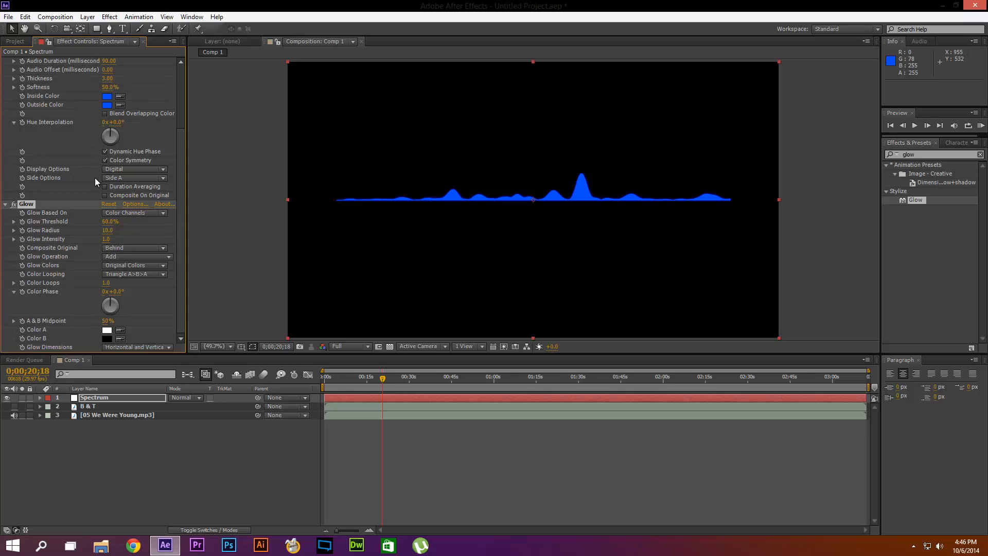
Set the Glow's colors to A & B Colors and change Color A to a bright blue
{"action": "left_click", "coordinate": [116, 264]}
{"action": "left_click", "coordinate": [124, 288]}
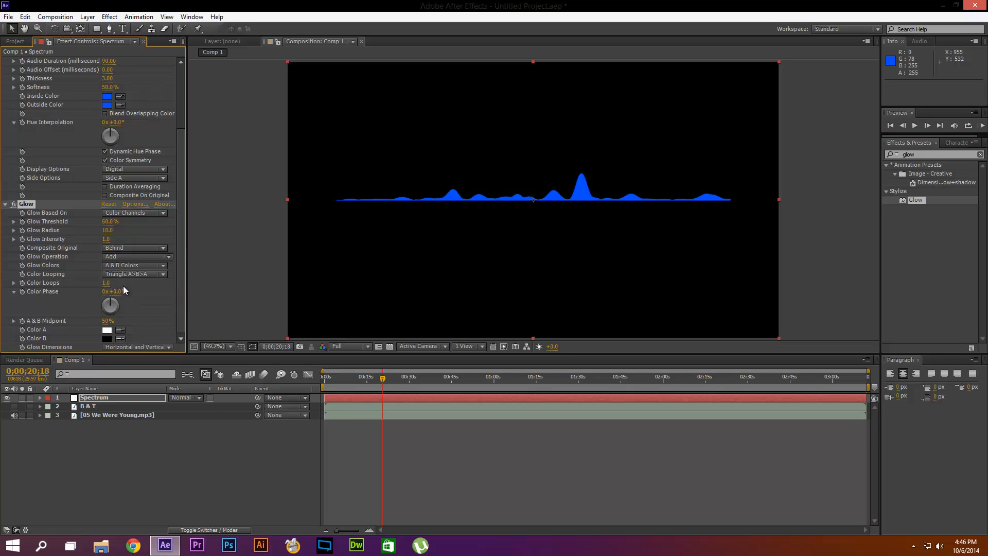
{"action": "left_click", "coordinate": [106, 331]}
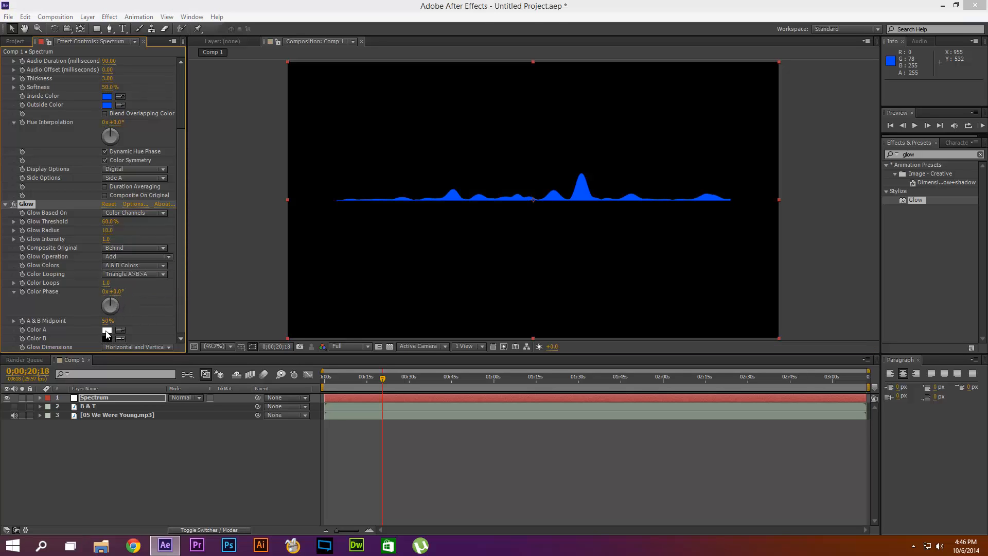
{"action": "left_click", "coordinate": [514, 260]}
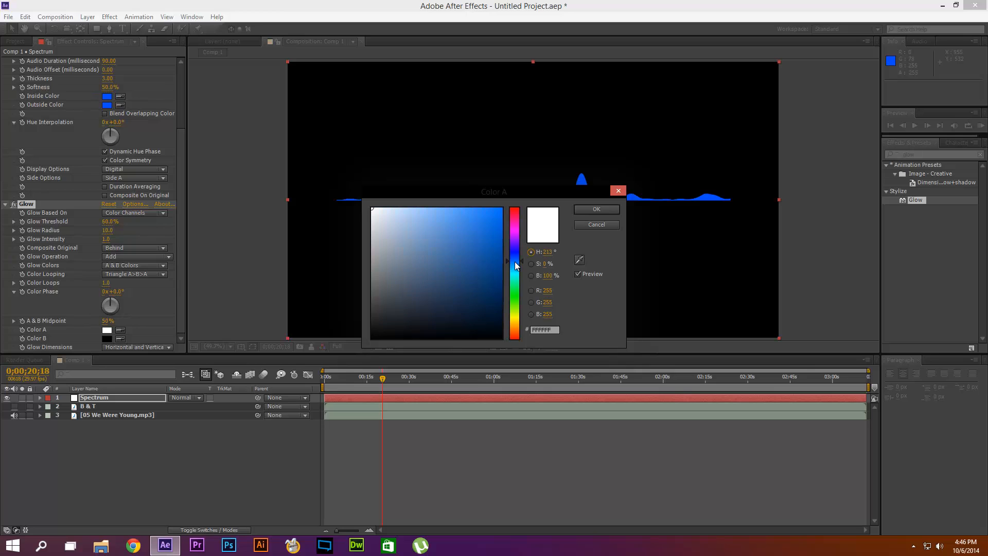
{"action": "left_click", "coordinate": [502, 208]}
{"action": "left_click", "coordinate": [609, 210]}
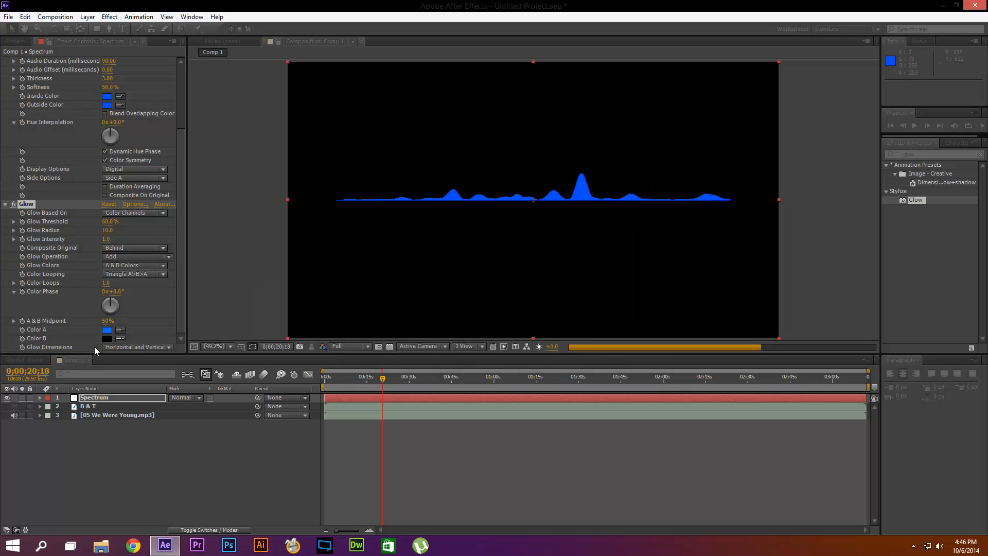
Make the Glow's Color B the same blue by sampling Color A
{"action": "left_click", "coordinate": [106, 337]}
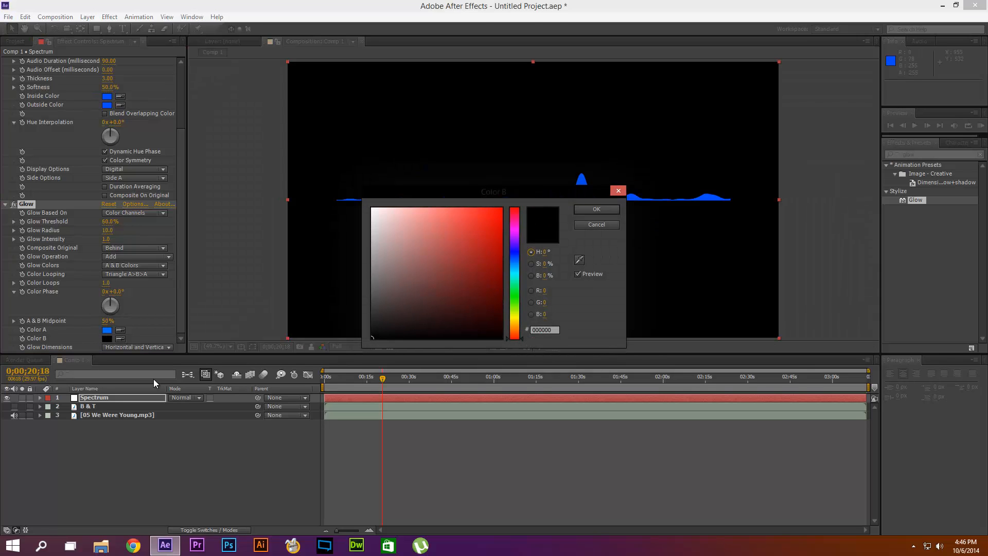
{"action": "left_click", "coordinate": [581, 225]}
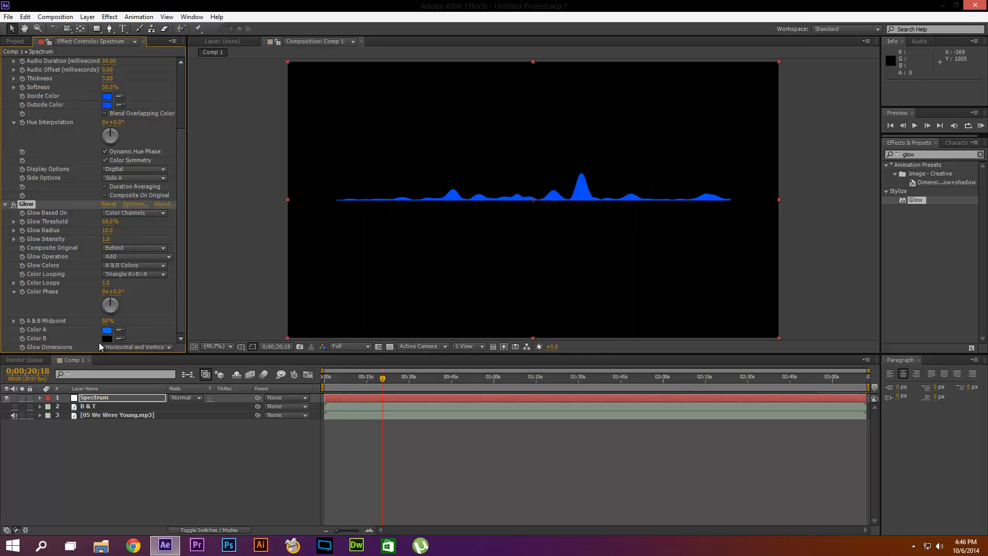
{"action": "left_click", "coordinate": [121, 339]}
{"action": "left_click", "coordinate": [107, 331]}
Set the Glow's threshold to 0% and intensity to 1.5, and increase its radius
{"action": "left_click_drag", "start_coordinate": [103, 222], "coordinate": [35, 248]}
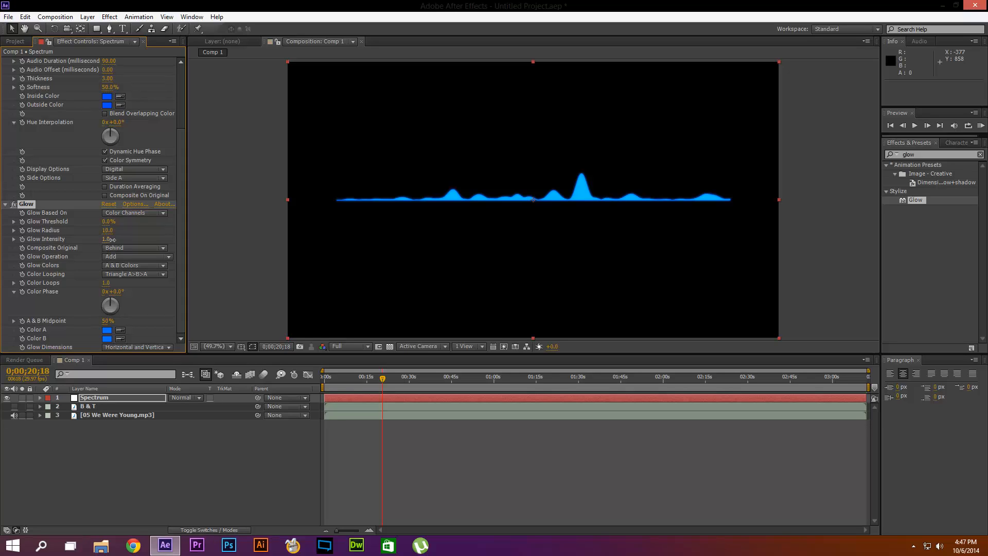
{"action": "left_click_drag", "start_coordinate": [111, 240], "coordinate": [134, 239]}
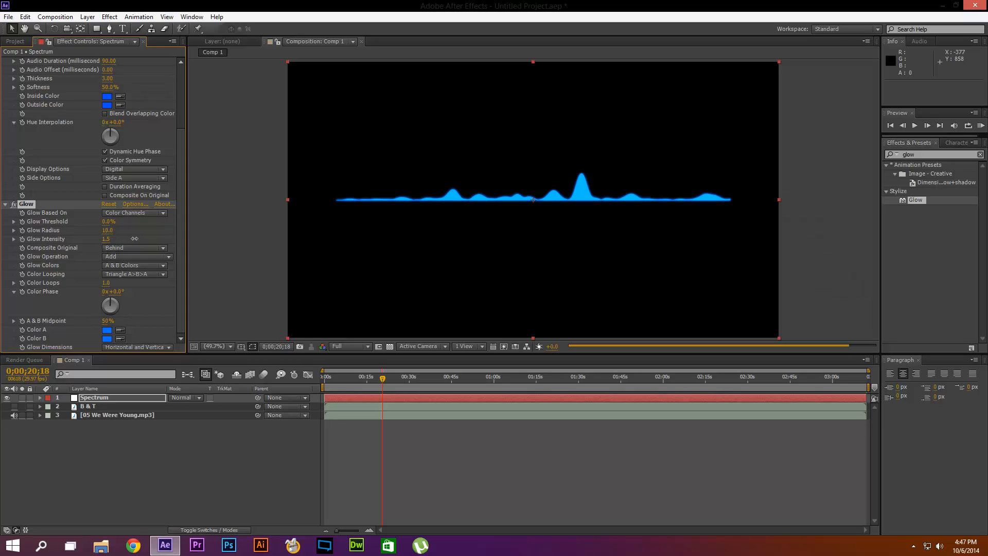
{"action": "left_click", "coordinate": [108, 231]}
{"action": "left_click_drag", "start_coordinate": [116, 230], "coordinate": [129, 230]}
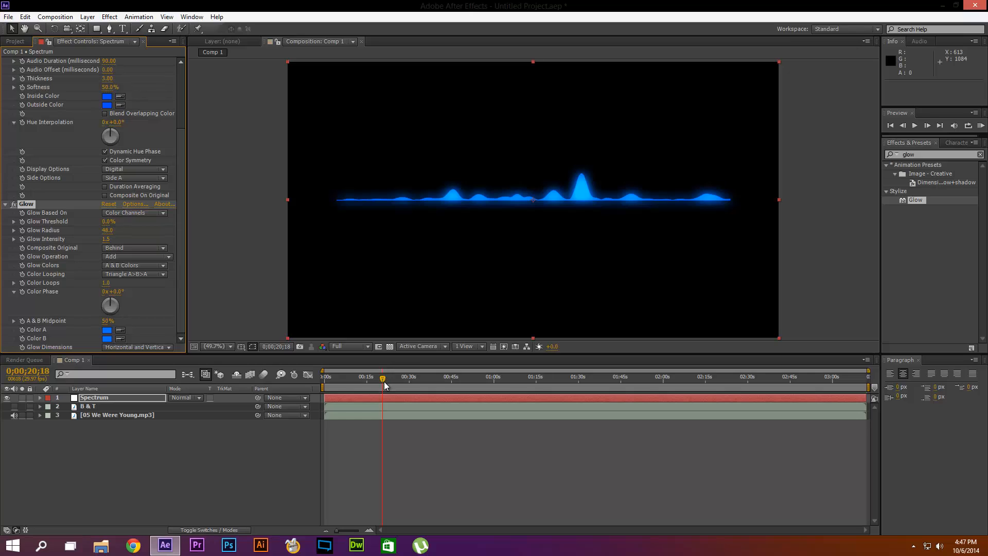
Move the current time to 0;00;30;29 and delete the Glow effect from the Spectrum layer
{"action": "left_click_drag", "start_coordinate": [384, 381], "coordinate": [412, 381]}
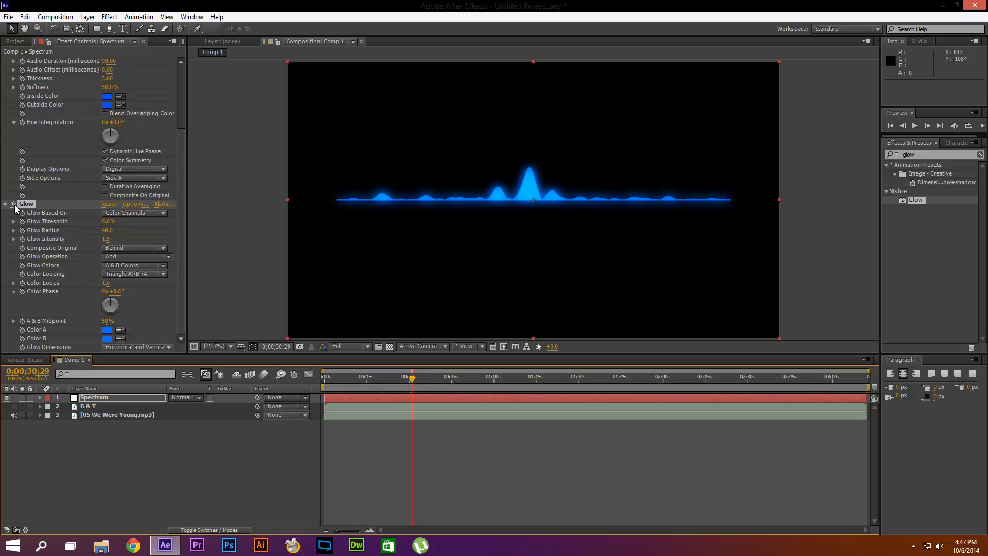
{"action": "left_click", "coordinate": [14, 205]}
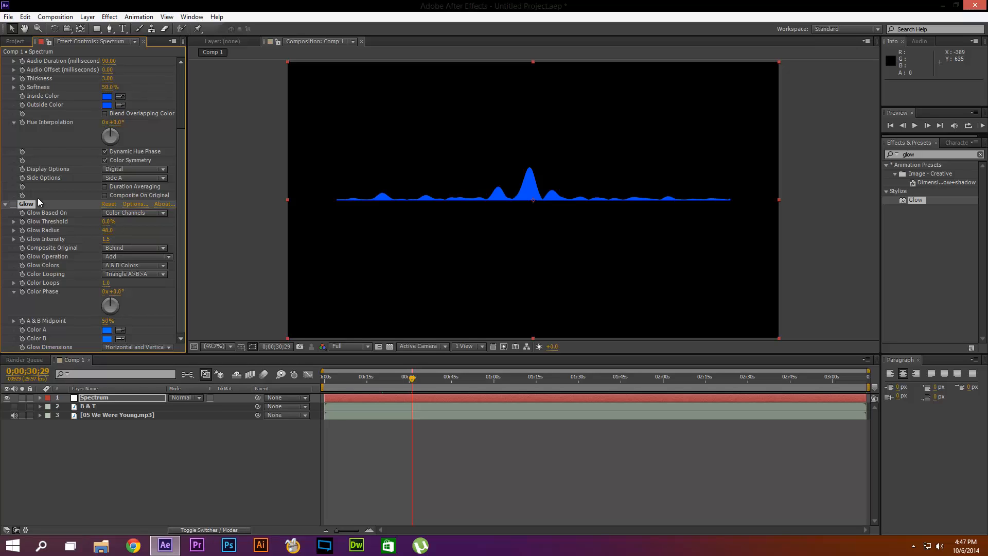
{"action": "key", "text": "Delete"}
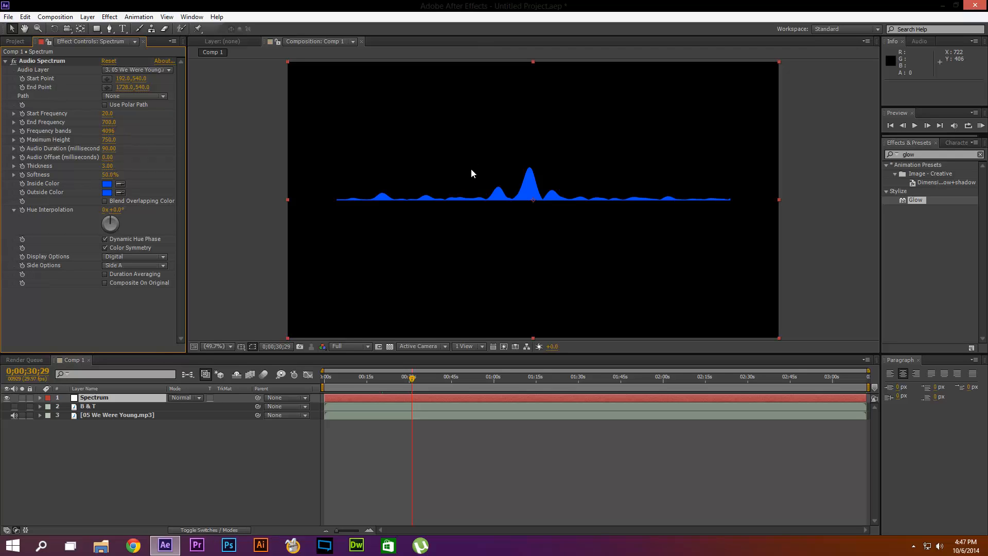
Add Main.psd from the project to the composition as the layer above Spectrum
{"action": "left_click", "coordinate": [16, 41]}
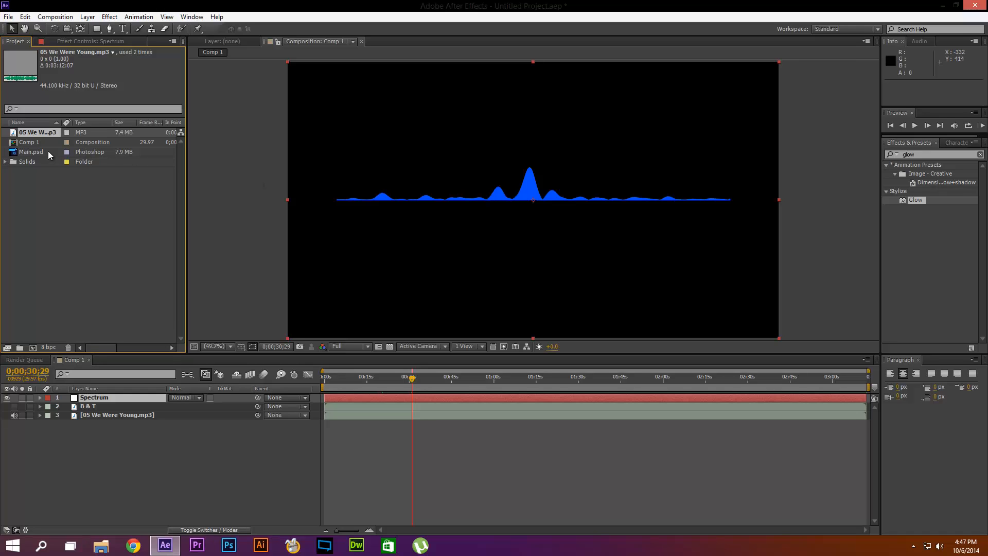
{"action": "left_click_drag", "start_coordinate": [32, 150], "coordinate": [103, 394]}
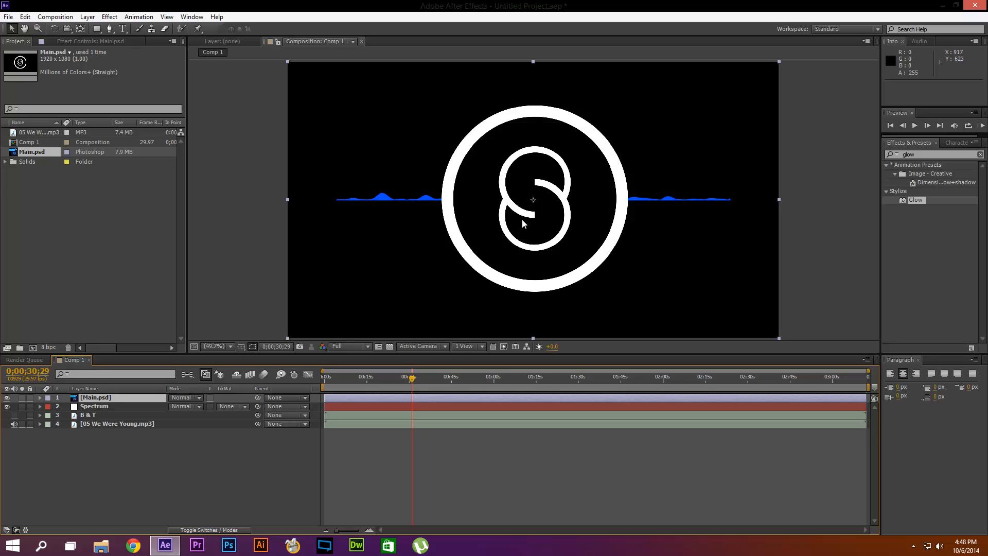
Draw a closed mask on the Spectrum layer with the Pen tool, roughly tracing the outline of the inner S-shaped logo
{"action": "left_click", "coordinate": [110, 30]}
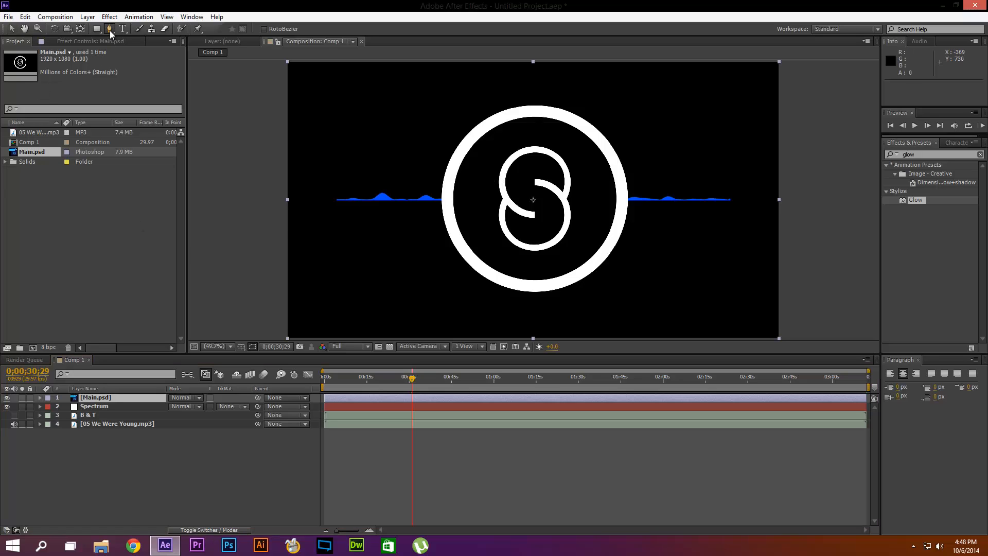
{"action": "left_click", "coordinate": [98, 405]}
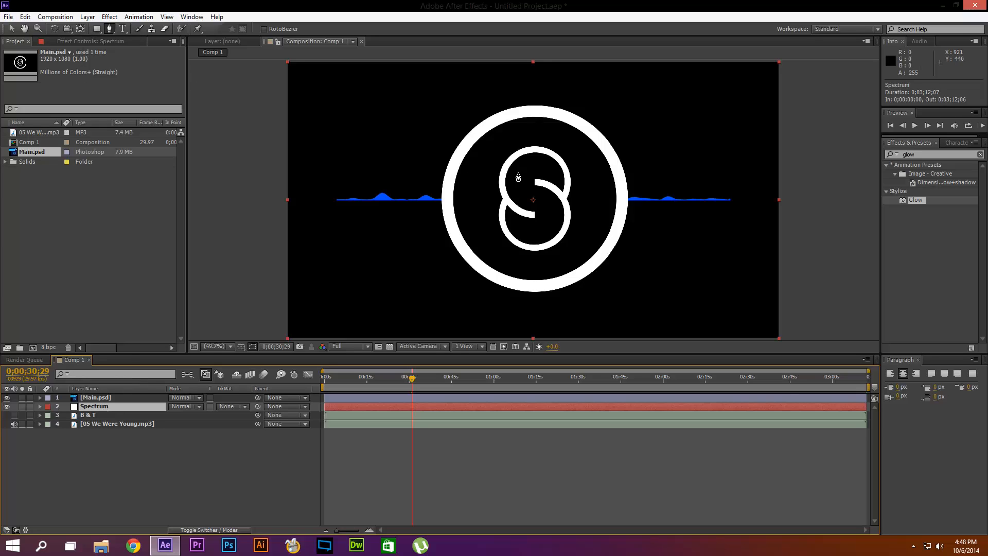
{"action": "left_click", "coordinate": [509, 155]}
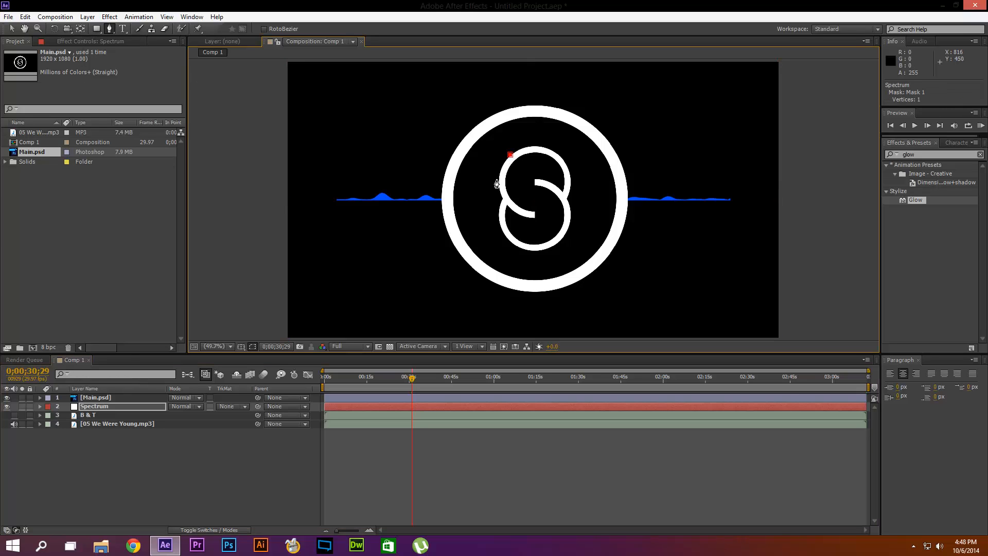
{"action": "left_click_drag", "start_coordinate": [497, 182], "coordinate": [501, 198]}
{"action": "left_click", "coordinate": [507, 203]}
{"action": "left_click_drag", "start_coordinate": [497, 215], "coordinate": [505, 235]}
{"action": "left_click", "coordinate": [504, 231]}
{"action": "left_click", "coordinate": [511, 241]}
{"action": "left_click", "coordinate": [530, 245]}
{"action": "left_click", "coordinate": [549, 243]}
{"action": "left_click", "coordinate": [564, 220]}
{"action": "left_click", "coordinate": [564, 191]}
{"action": "left_click", "coordinate": [561, 184]}
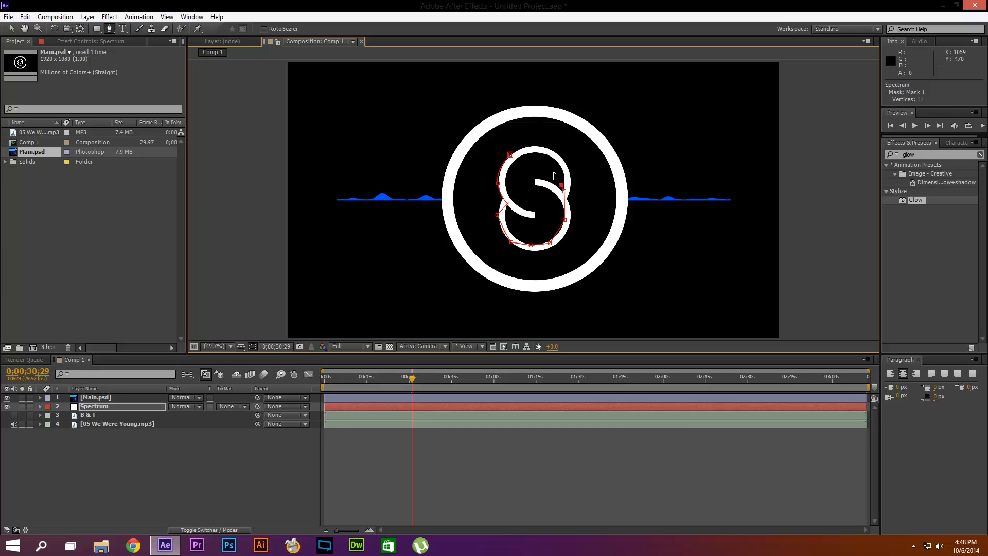
{"action": "left_click", "coordinate": [553, 171]}
{"action": "left_click", "coordinate": [533, 153]}
{"action": "left_click_drag", "start_coordinate": [510, 155], "coordinate": [512, 159]}
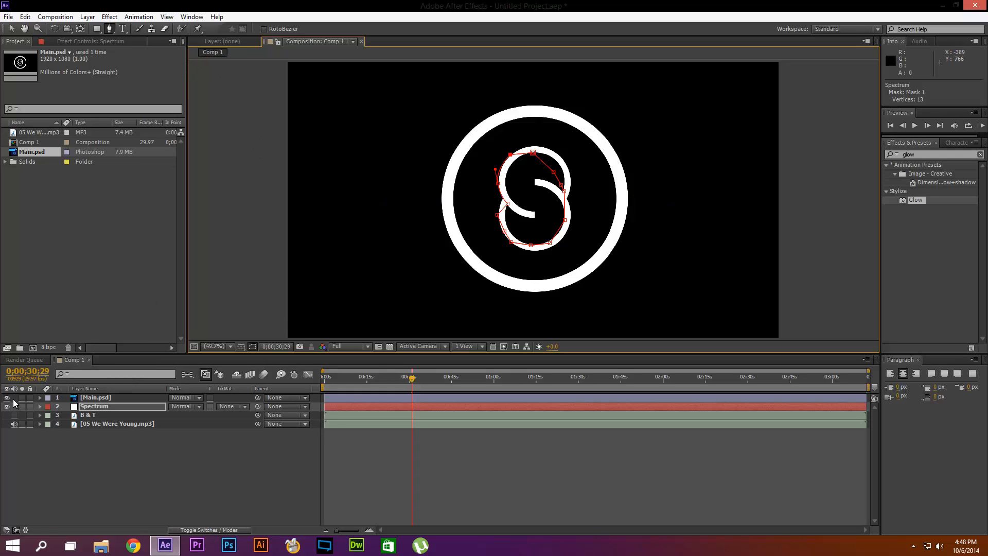
Hide the Main.psd layer and set the Audio Spectrum's path to Mask 1 on the Spectrum layer
{"action": "left_click", "coordinate": [7, 397]}
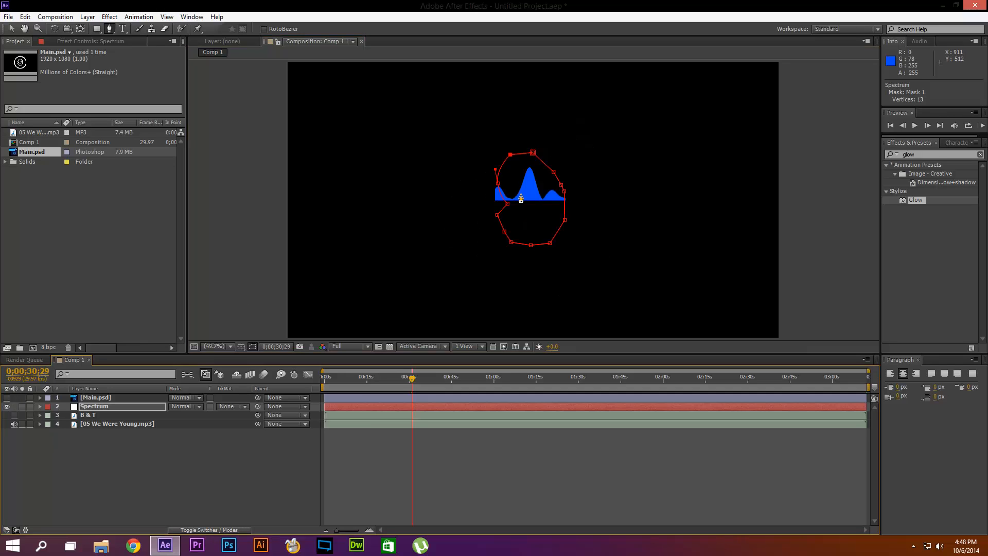
{"action": "left_click", "coordinate": [87, 408]}
{"action": "left_click", "coordinate": [72, 43]}
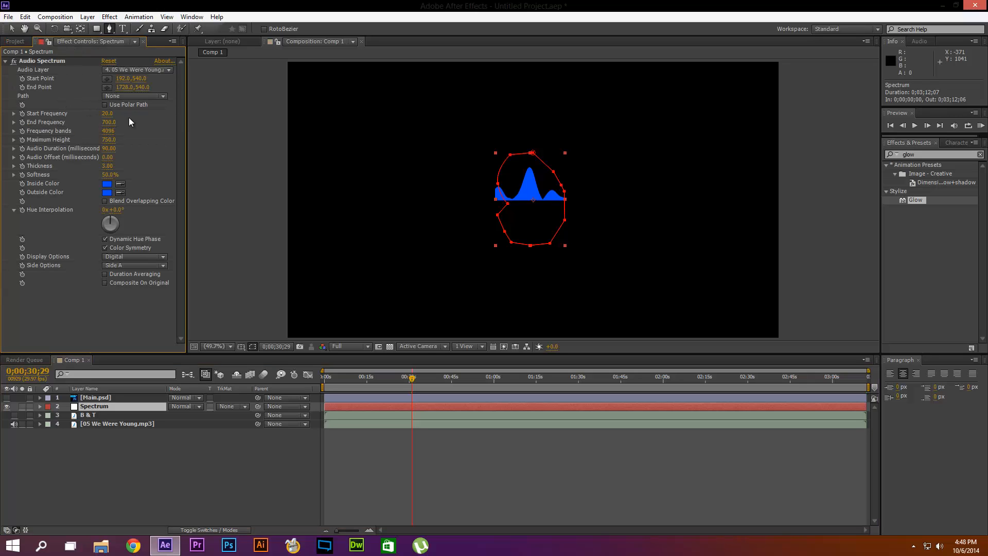
{"action": "left_click", "coordinate": [119, 96]}
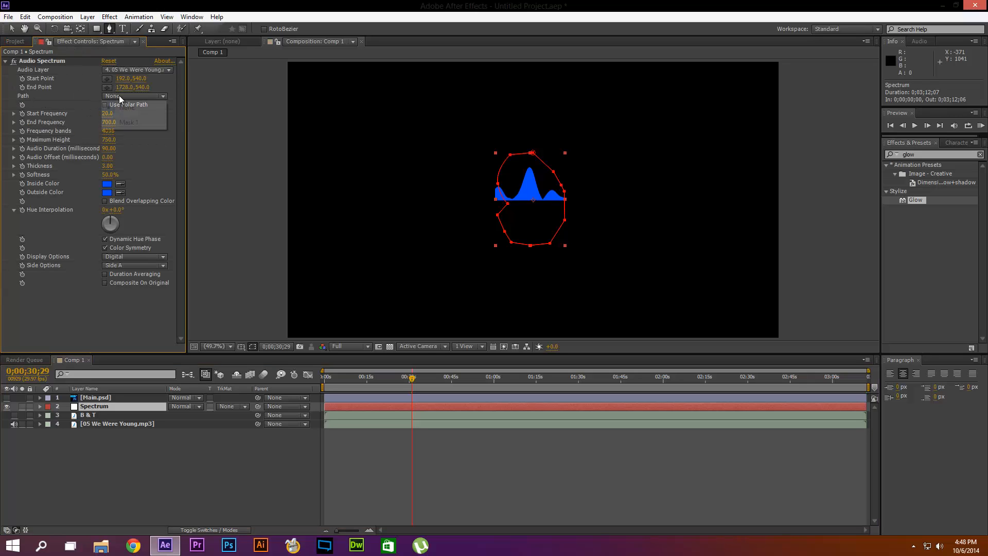
{"action": "left_click", "coordinate": [129, 123]}
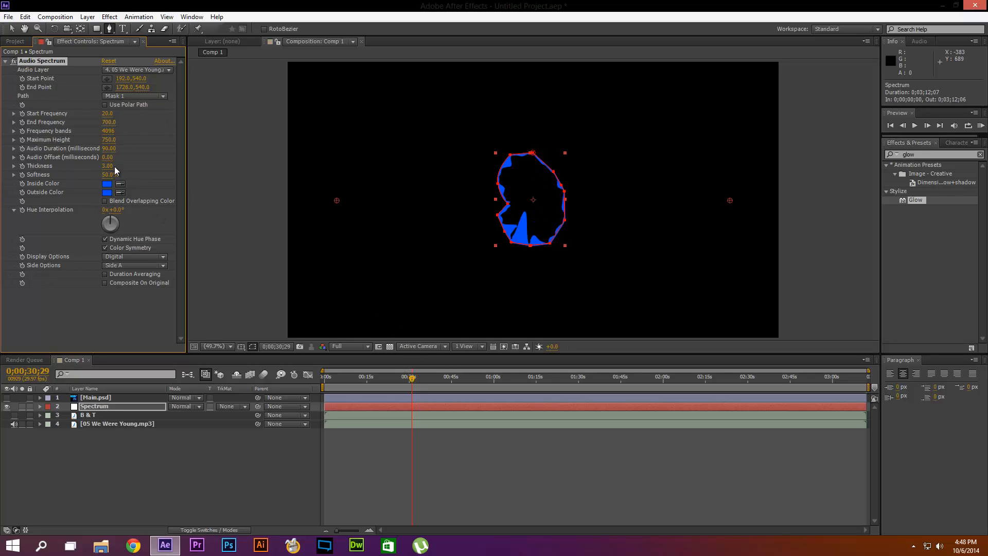
Set the Audio Spectrum's side options to Side B
{"action": "left_click", "coordinate": [137, 265]}
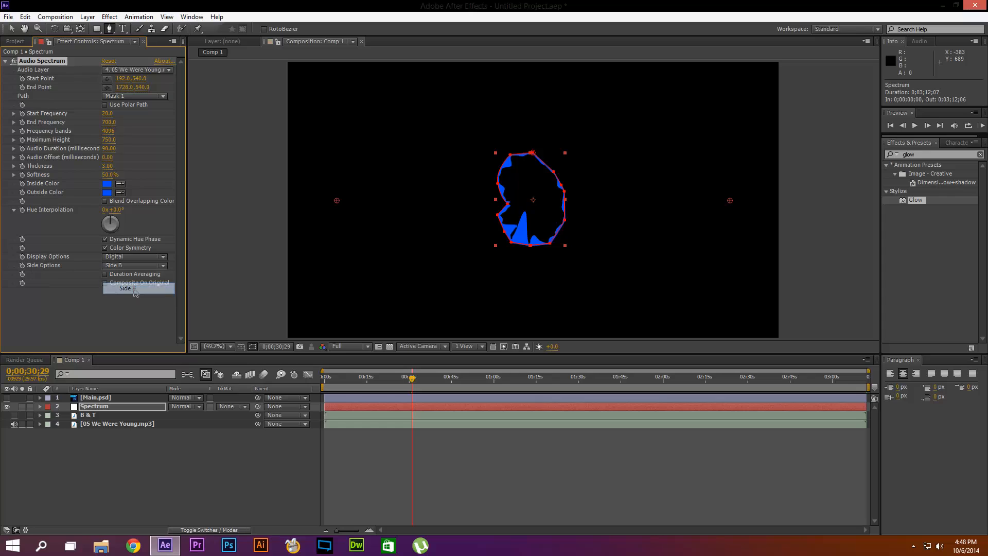
{"action": "left_click", "coordinate": [118, 282]}
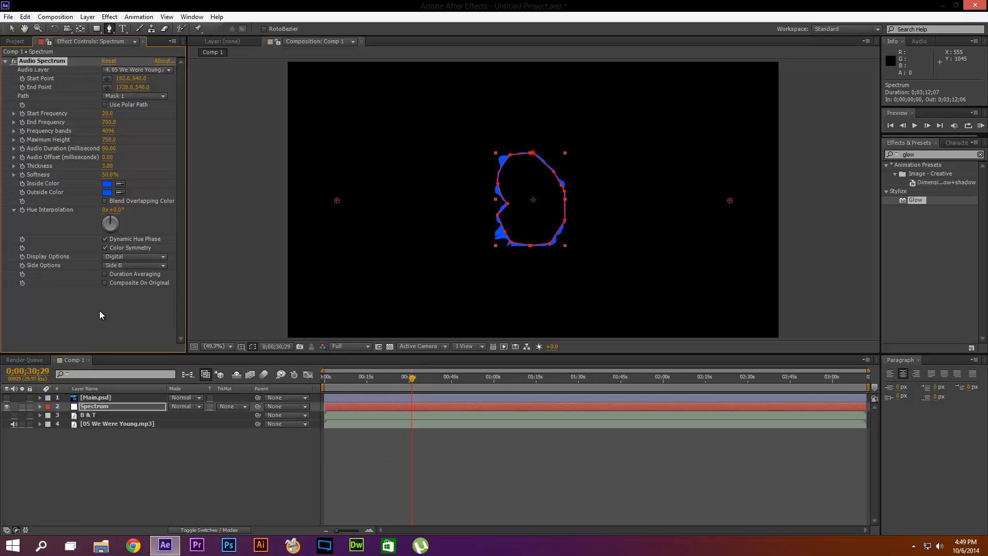
Delete Mask 1 from the Spectrum layer and make the Main.psd layer visible again
{"action": "left_click", "coordinate": [40, 407]}
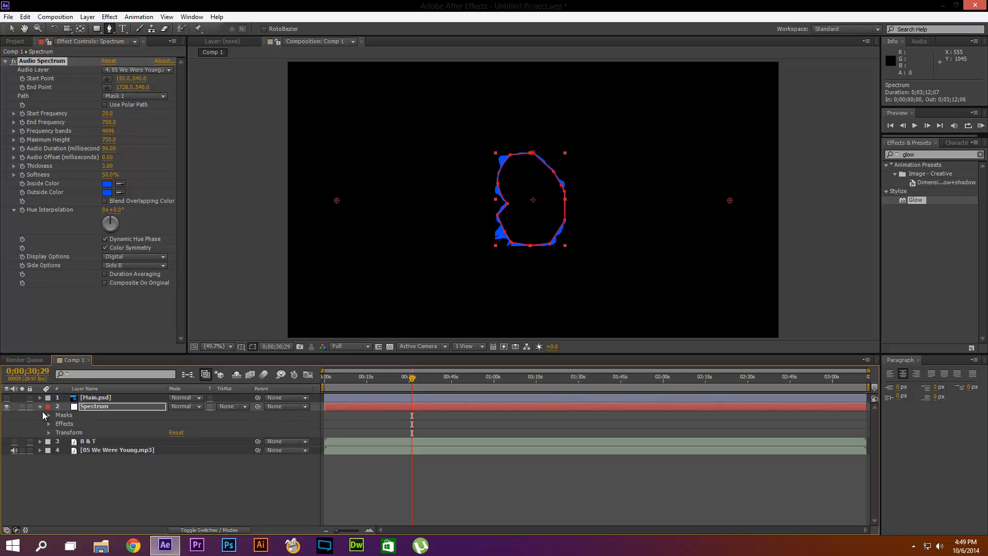
{"action": "left_click", "coordinate": [49, 415]}
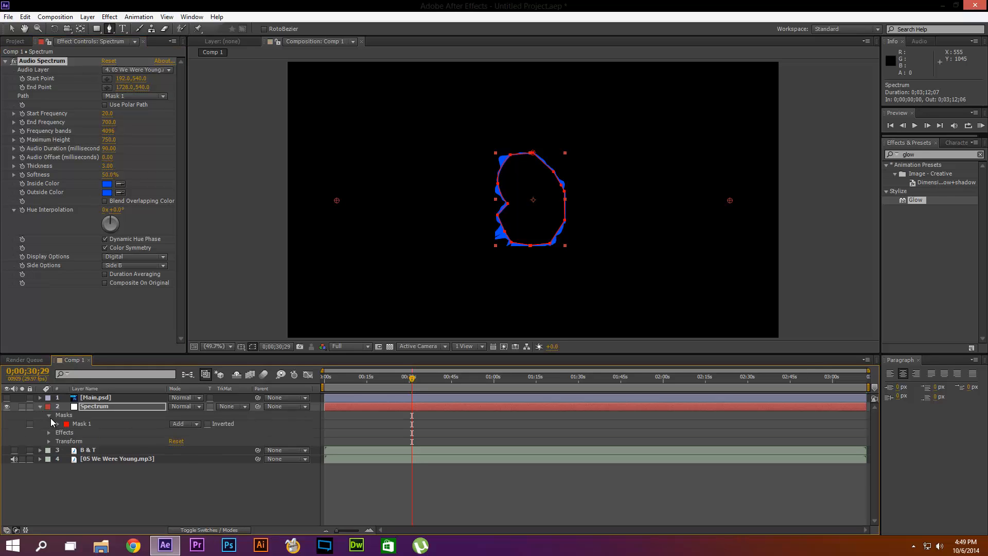
{"action": "left_click", "coordinate": [82, 425]}
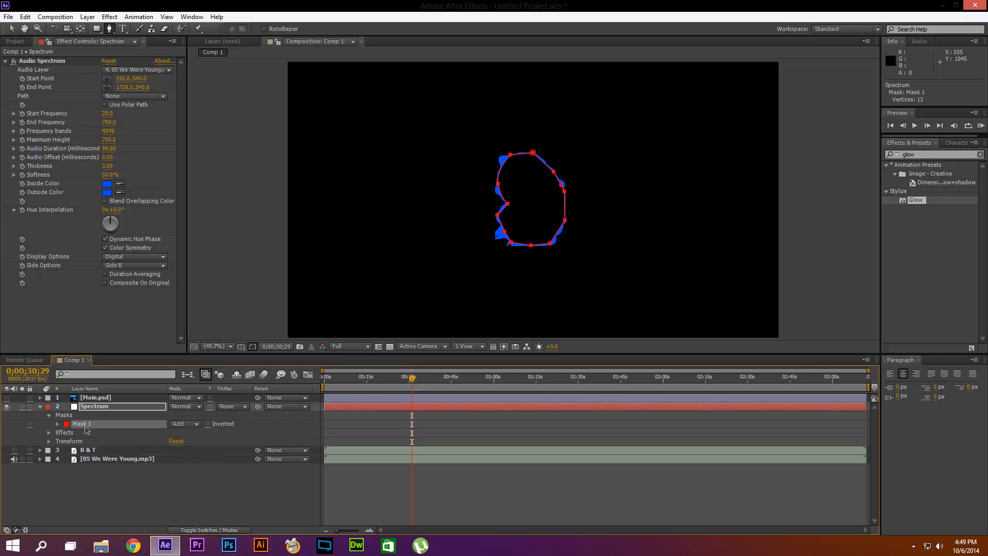
{"action": "key", "text": "Delete"}
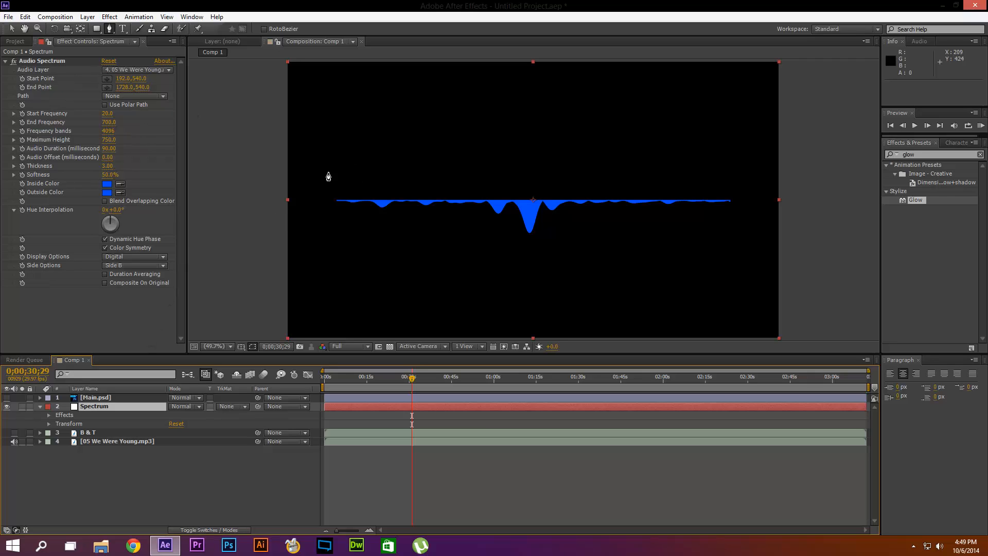
{"action": "left_click", "coordinate": [7, 398]}
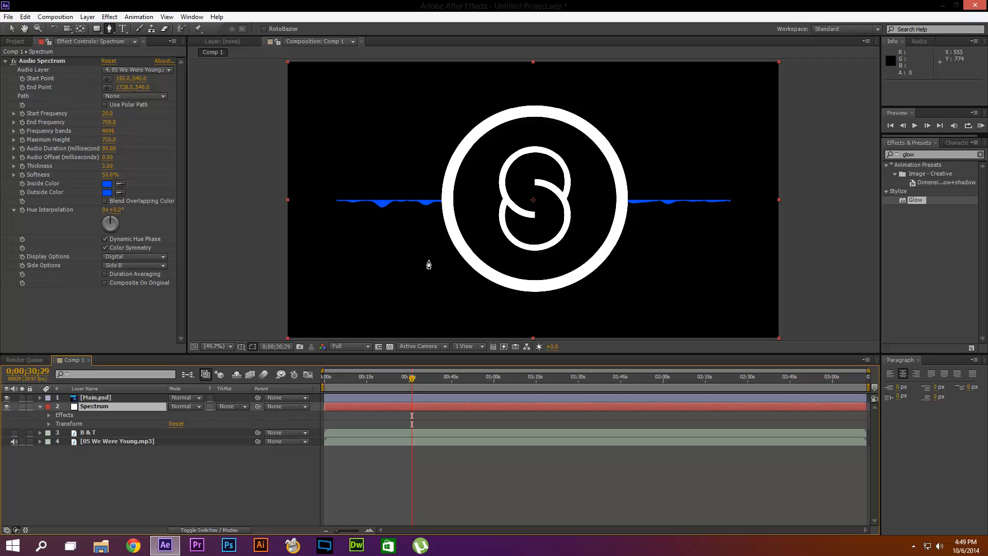
Draw a circular mask about 700 px in diameter on the Spectrum layer with the Ellipse tool and align it over the logo's outer ring
{"action": "left_click_drag", "start_coordinate": [95, 30], "coordinate": [123, 54]}
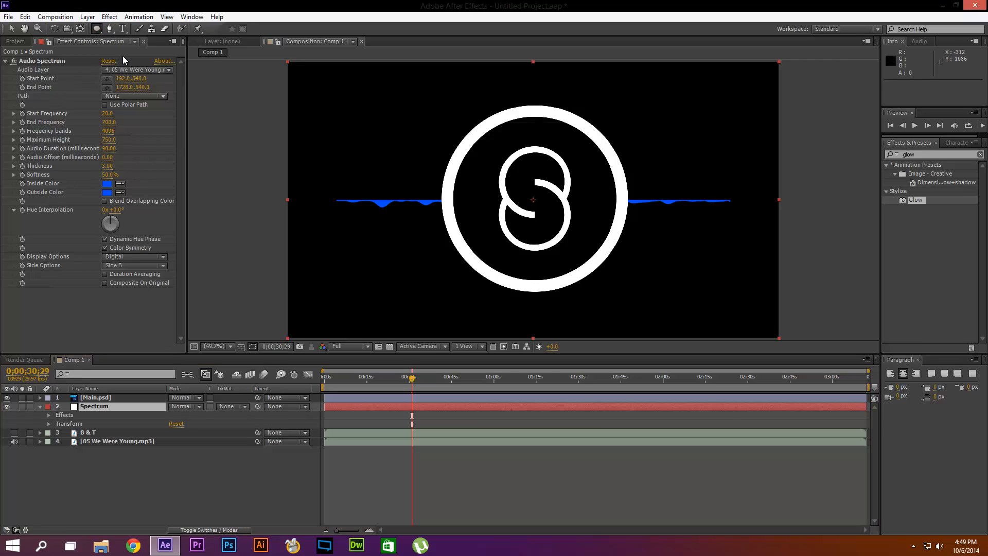
{"action": "left_click", "coordinate": [437, 119]}
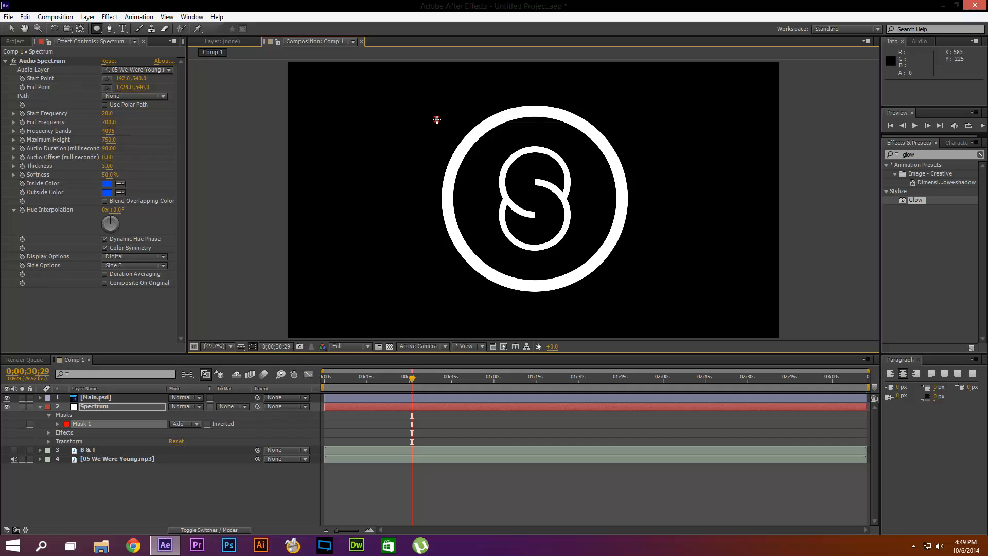
{"action": "left_click_drag", "start_coordinate": [439, 123], "coordinate": [600, 299]}
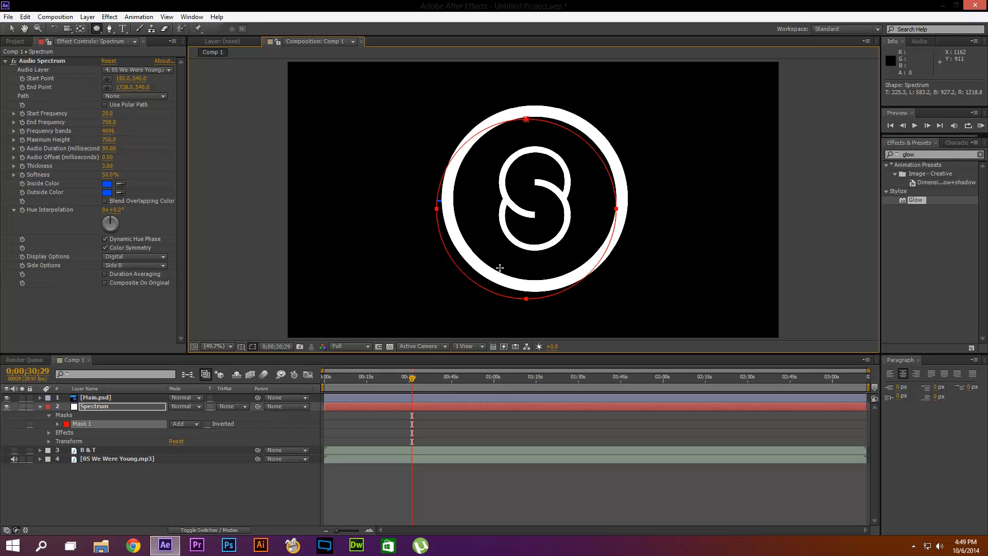
{"action": "left_click", "coordinate": [11, 30]}
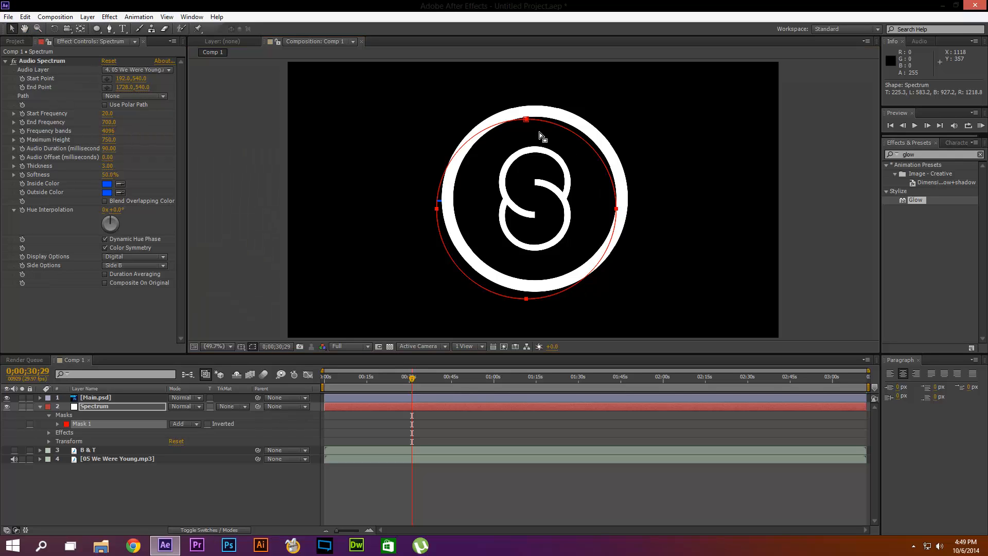
{"action": "left_click_drag", "start_coordinate": [526, 120], "coordinate": [535, 109]}
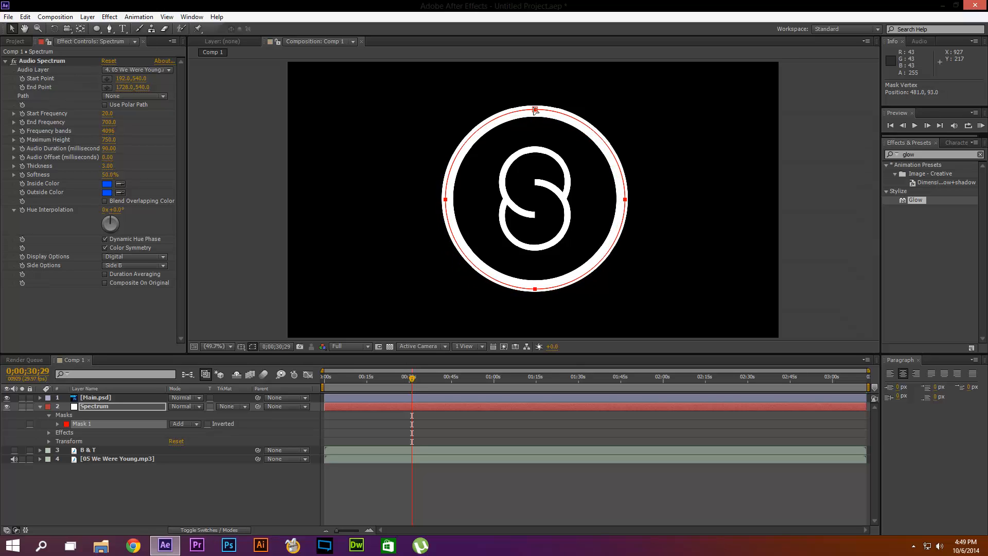
Scale the Main.psd layer down proportionally to 97% so the logo's ring fits the circular mask
{"action": "left_click", "coordinate": [117, 397]}
{"action": "key", "text": "ctrl+t"}
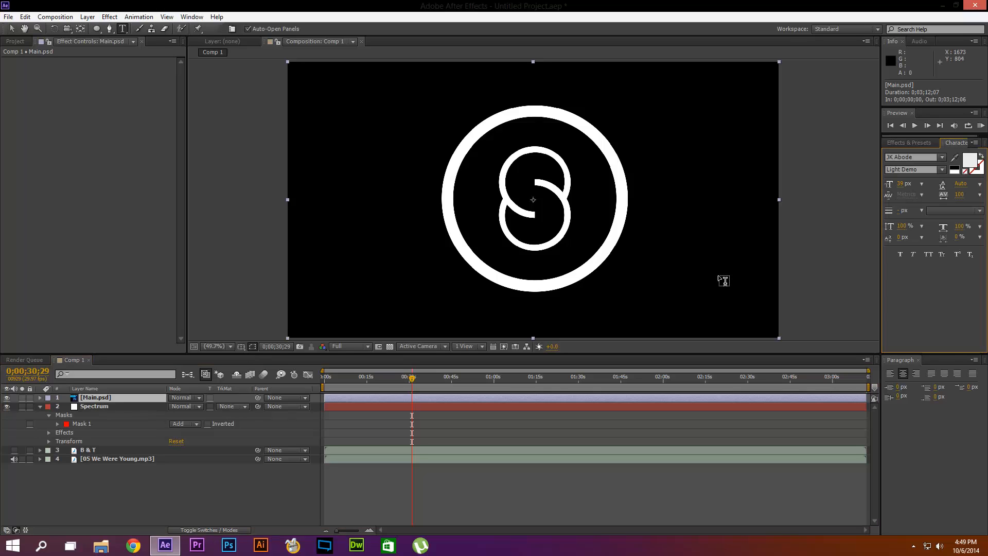
{"action": "key", "text": "v"}
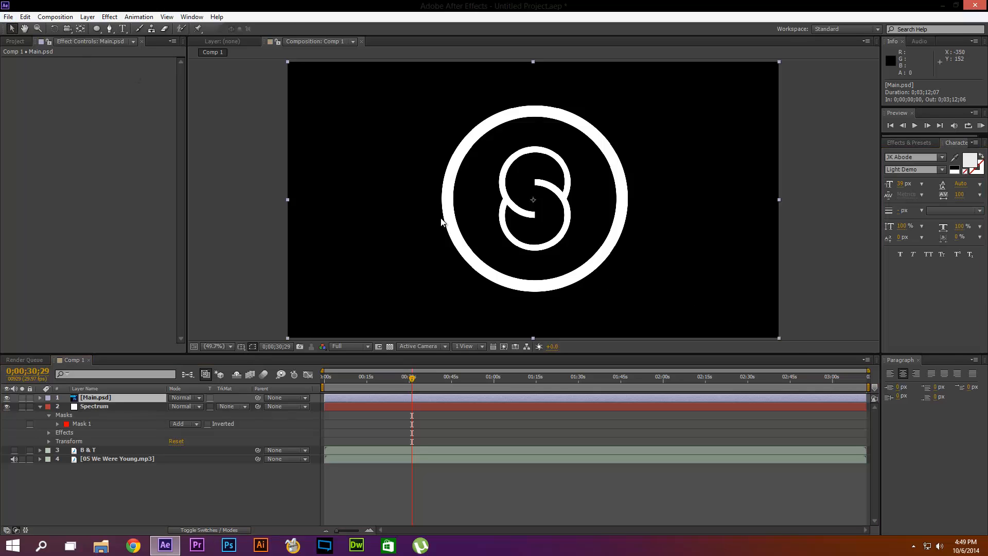
{"action": "mouse_move", "coordinate": [778, 337]}
{"action": "left_mouse_down"}
{"action": "mouse_move", "coordinate": [752, 325]}
{"action": "mouse_move", "coordinate": [776, 331]}
{"action": "left_mouse_up"}
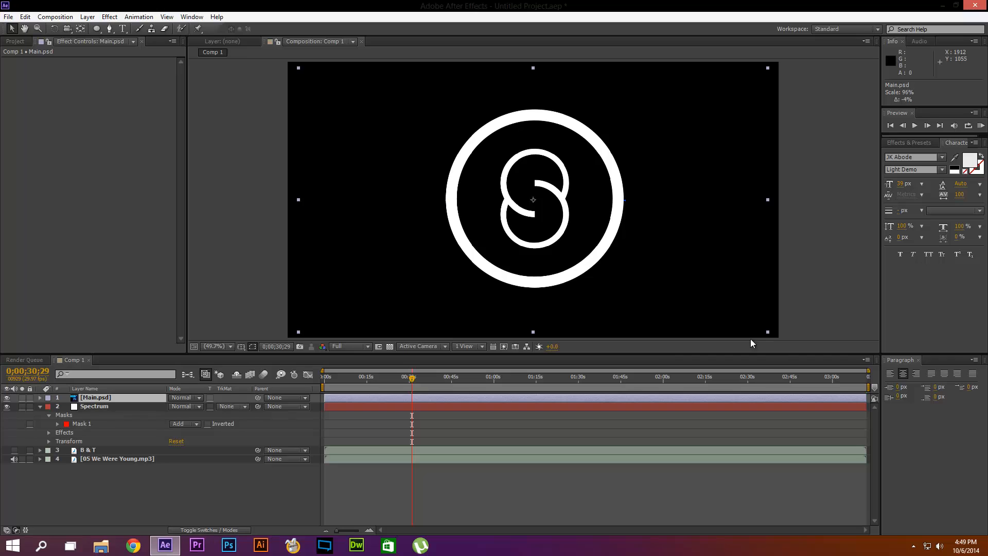
{"action": "left_click", "coordinate": [100, 407]}
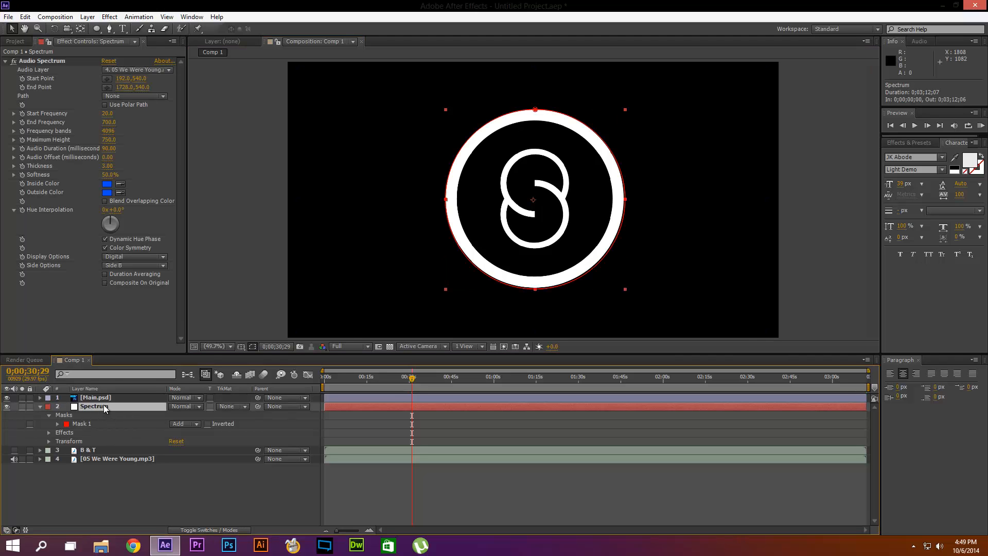
{"action": "left_click", "coordinate": [690, 311]}
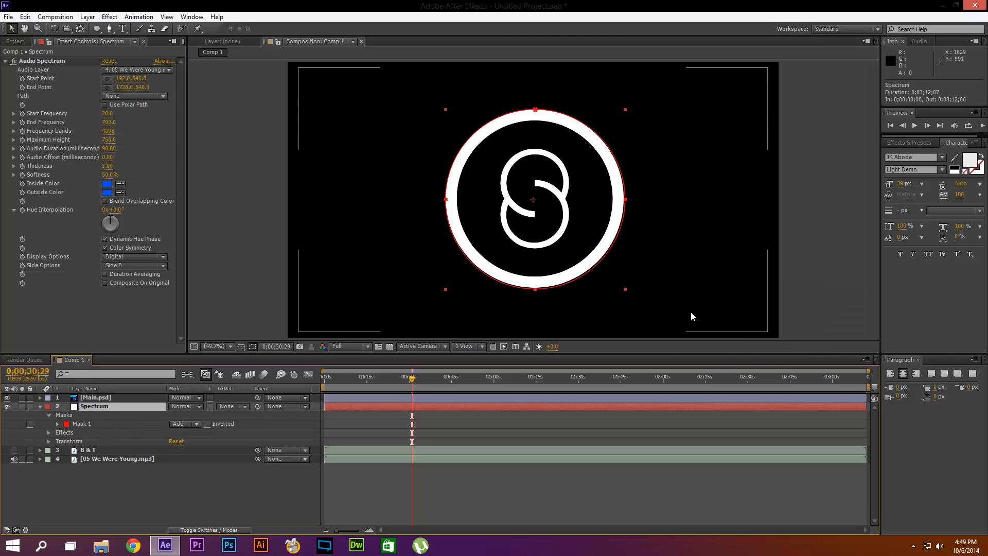
{"action": "left_click", "coordinate": [767, 333]}
{"action": "left_click", "coordinate": [764, 330]}
{"action": "left_click_drag", "start_coordinate": [768, 331], "coordinate": [772, 334]}
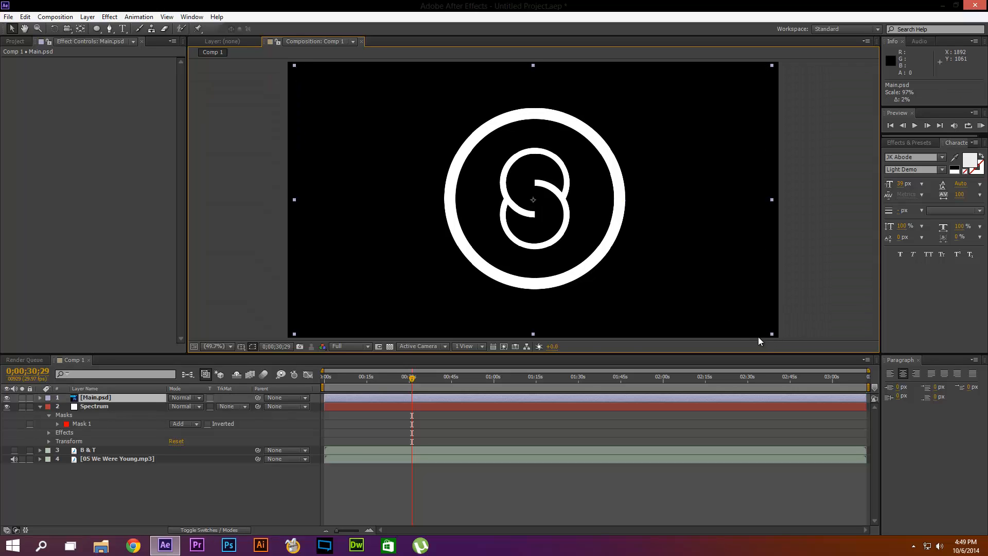
Nudge Mask 1 slightly to line up with the logo's ring and set the Audio Spectrum's path to Mask 1
{"action": "left_click", "coordinate": [94, 406]}
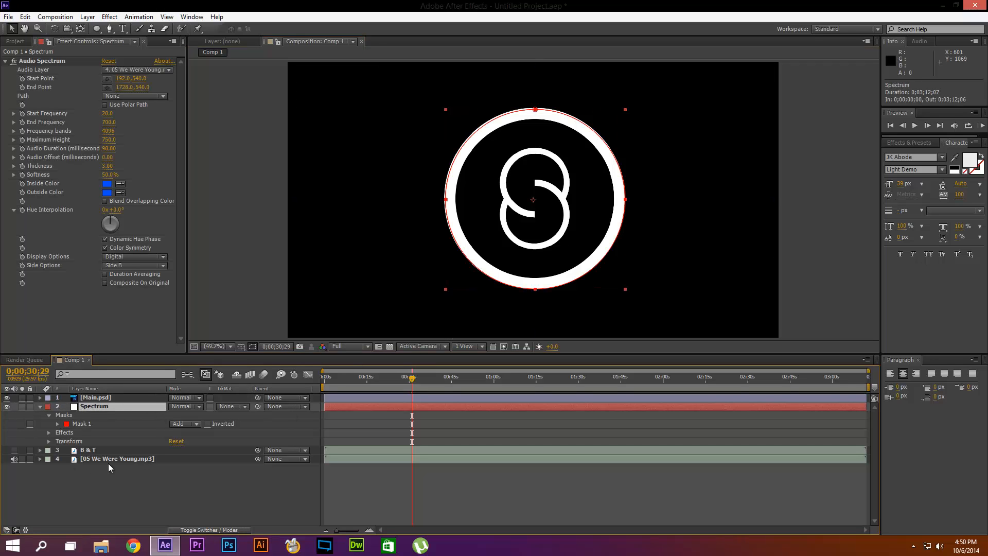
{"action": "left_click", "coordinate": [79, 425]}
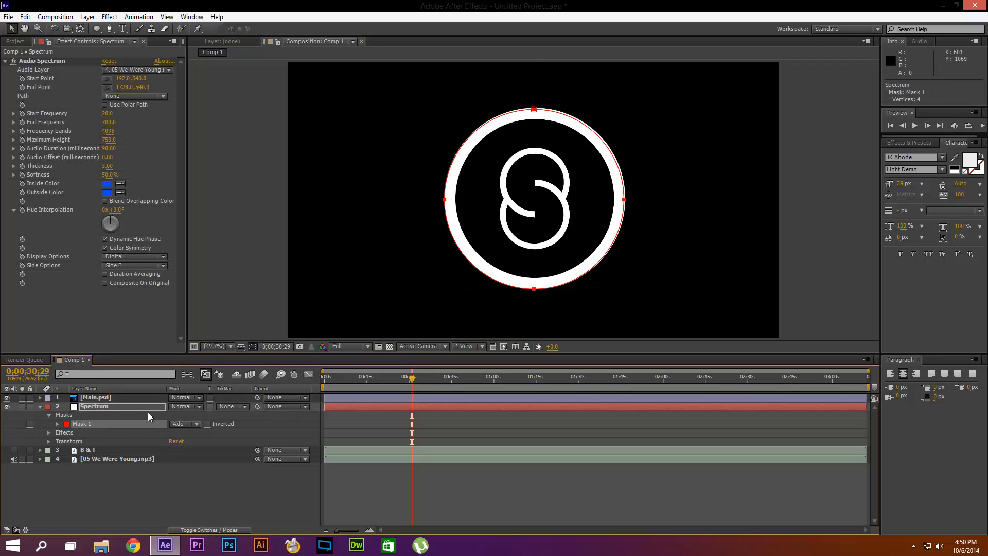
{"action": "key", "text": "Right"}
{"action": "key", "text": "Right"}
{"action": "key", "text": "Up"}
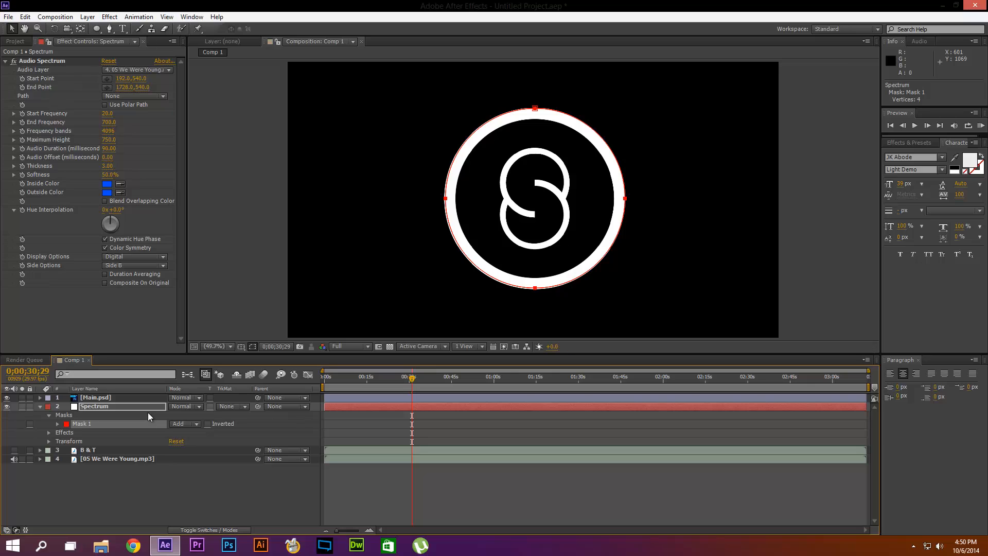
{"action": "key", "text": "Down"}
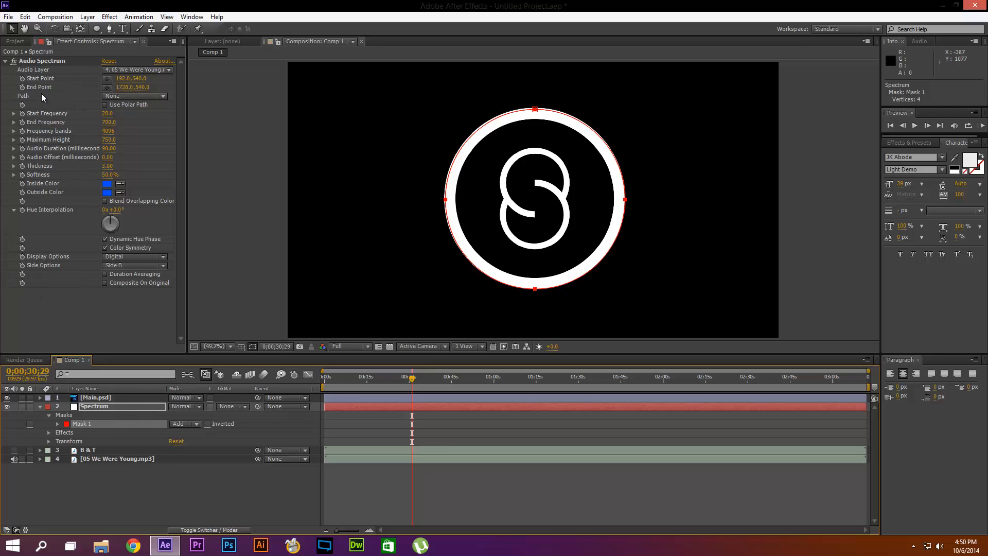
{"action": "left_click", "coordinate": [125, 96]}
{"action": "left_click", "coordinate": [125, 123]}
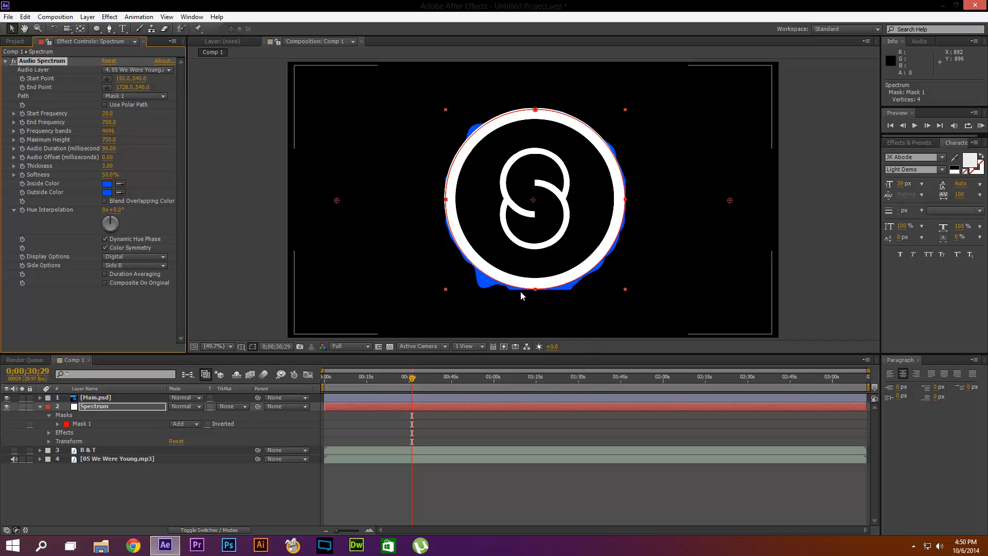
Draw a rectangular mask on the Spectrum layer that extends slightly beyond the whole composition frame, and collapse the layer's properties
{"action": "left_click", "coordinate": [96, 30]}
{"action": "left_click", "coordinate": [120, 29]}
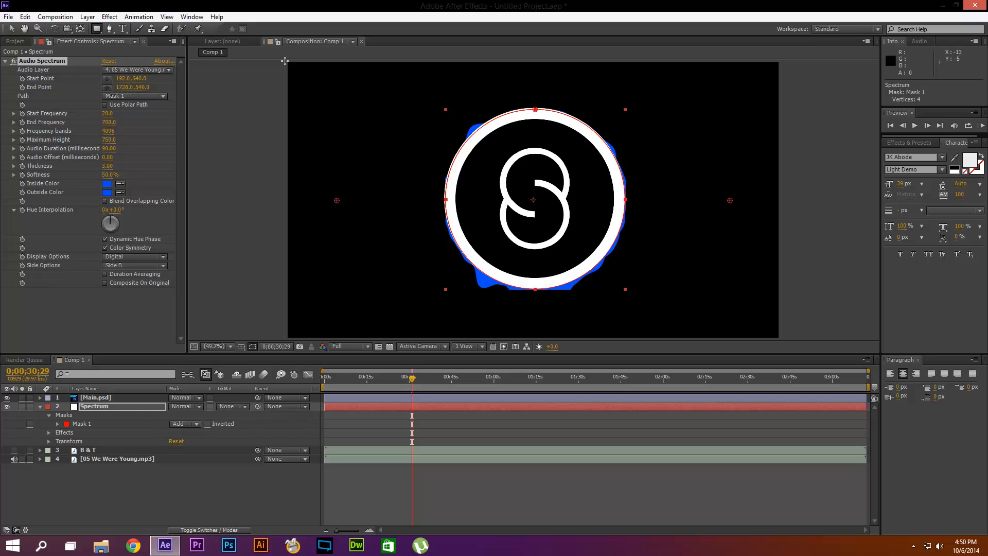
{"action": "left_click_drag", "start_coordinate": [284, 60], "coordinate": [785, 341]}
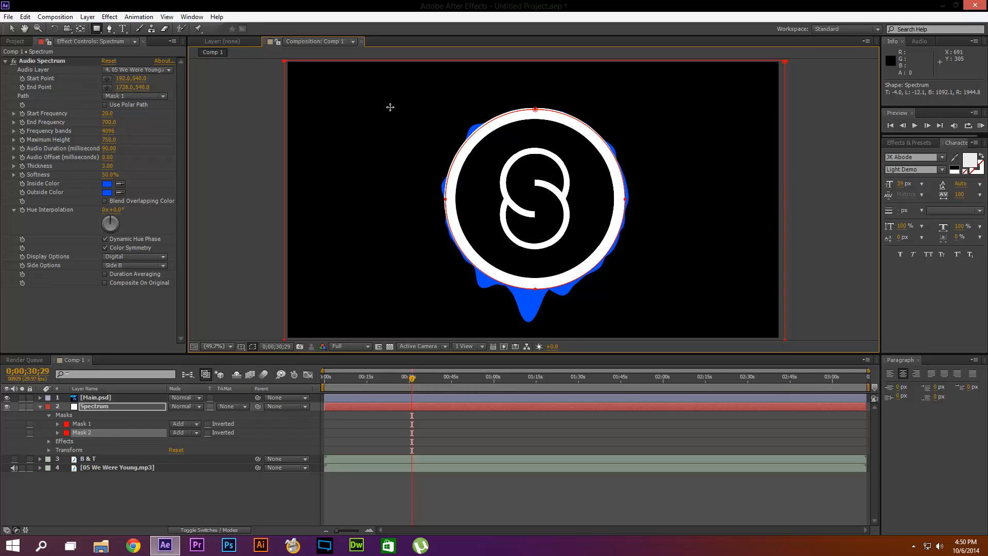
{"action": "left_click", "coordinate": [12, 28]}
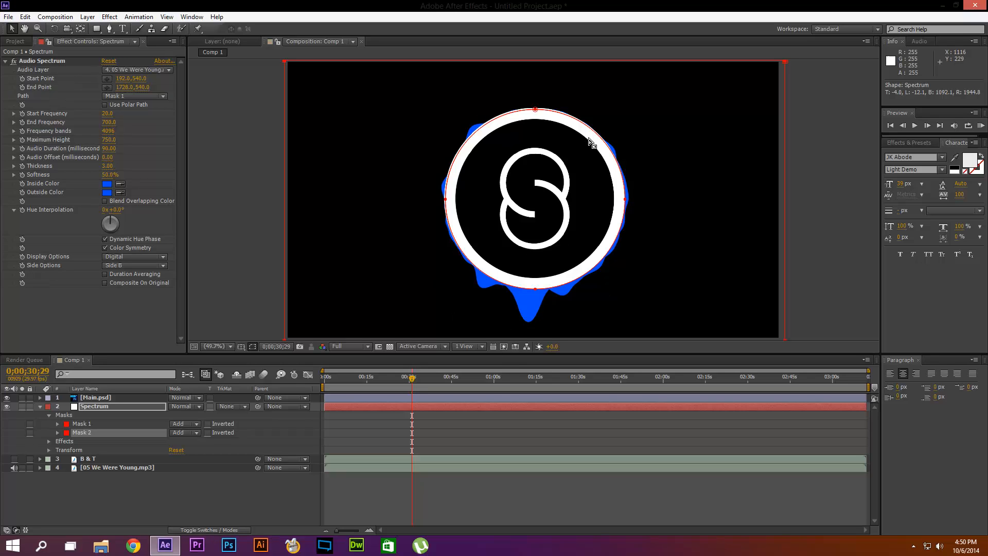
{"action": "left_click", "coordinate": [91, 406]}
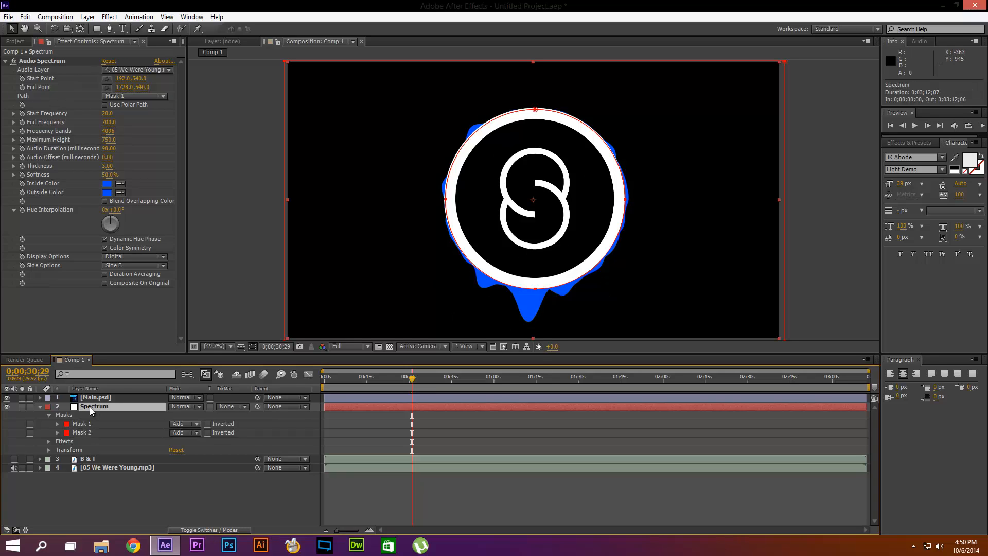
{"action": "left_click", "coordinate": [40, 406]}
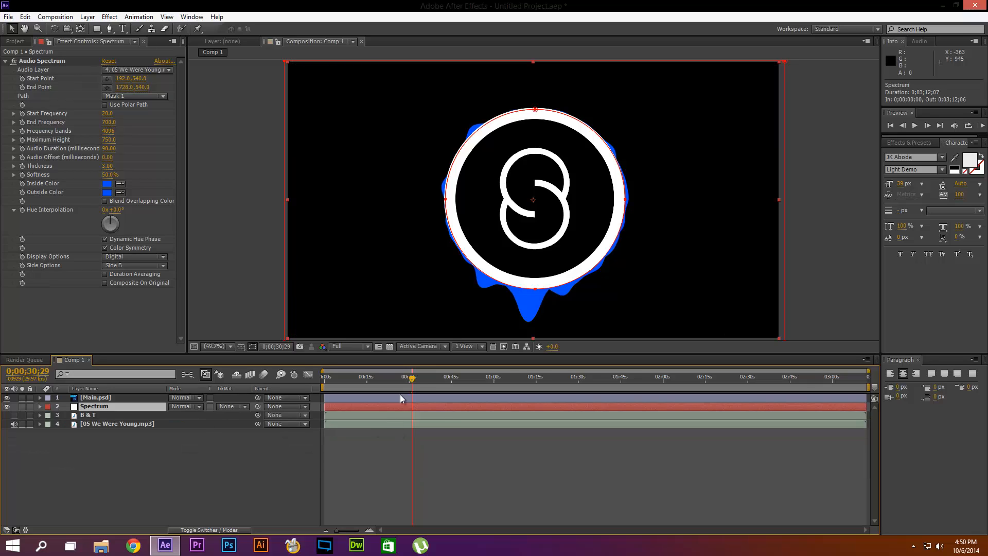
Scrub through the song to 0;01;19;21 and set the Audio Spectrum's end frequency to 1000
{"action": "left_click_drag", "start_coordinate": [414, 380], "coordinate": [566, 386]}
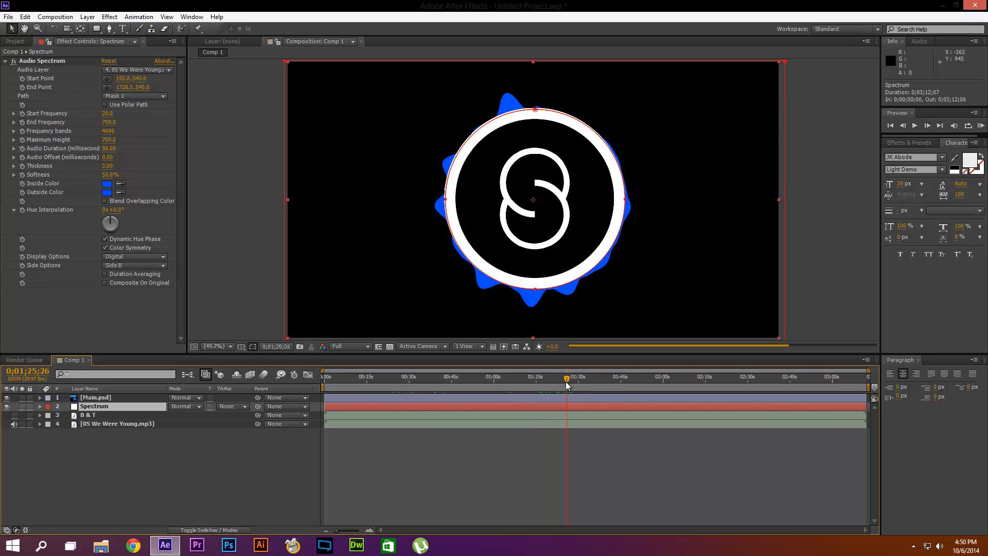
{"action": "left_click", "coordinate": [442, 302]}
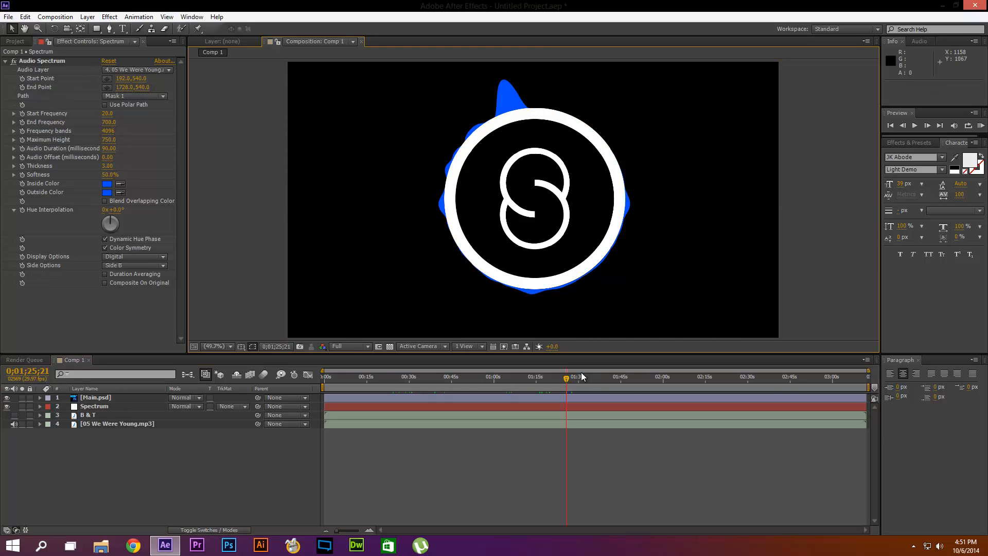
{"action": "left_click", "coordinate": [550, 377]}
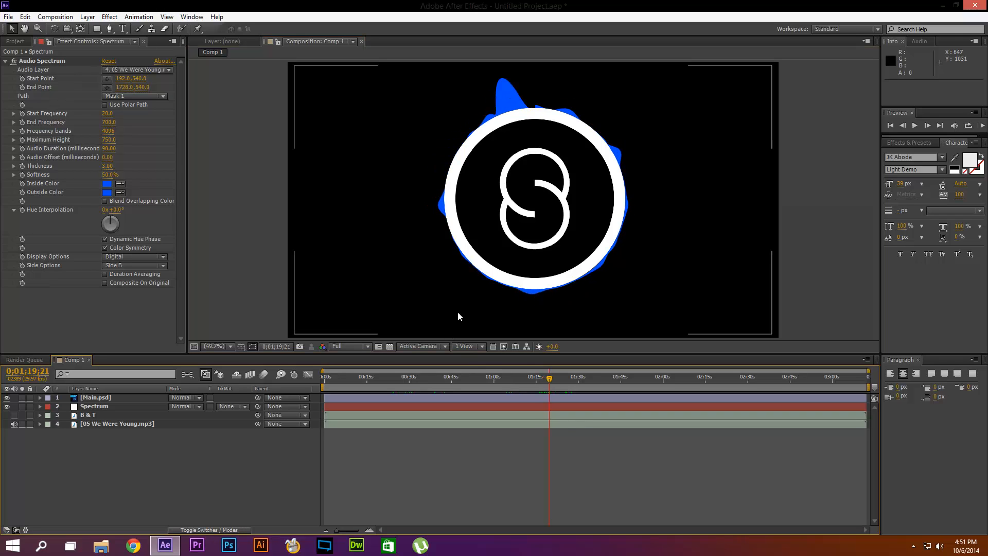
{"action": "left_click", "coordinate": [117, 123]}
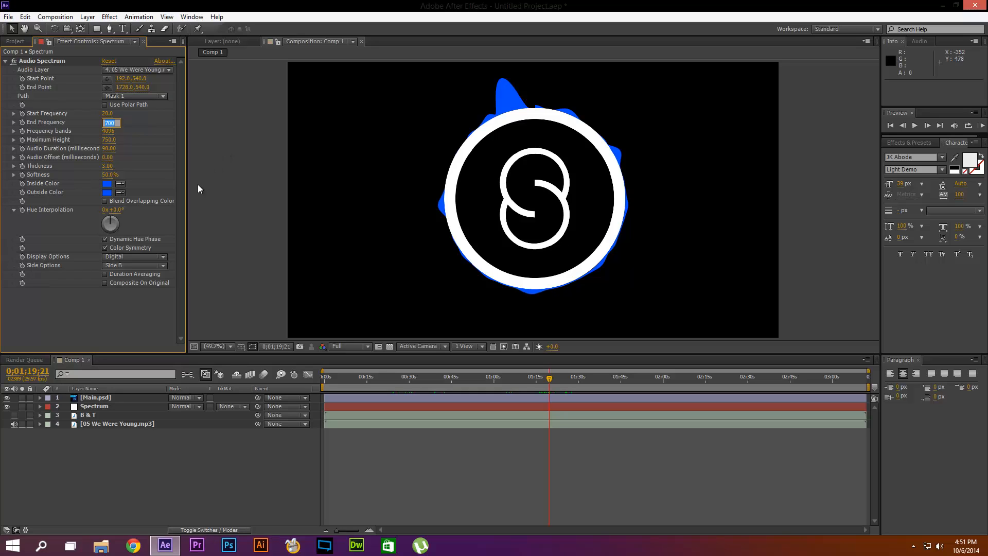
{"action": "type", "text": "1000"}
{"action": "key", "text": "Return"}
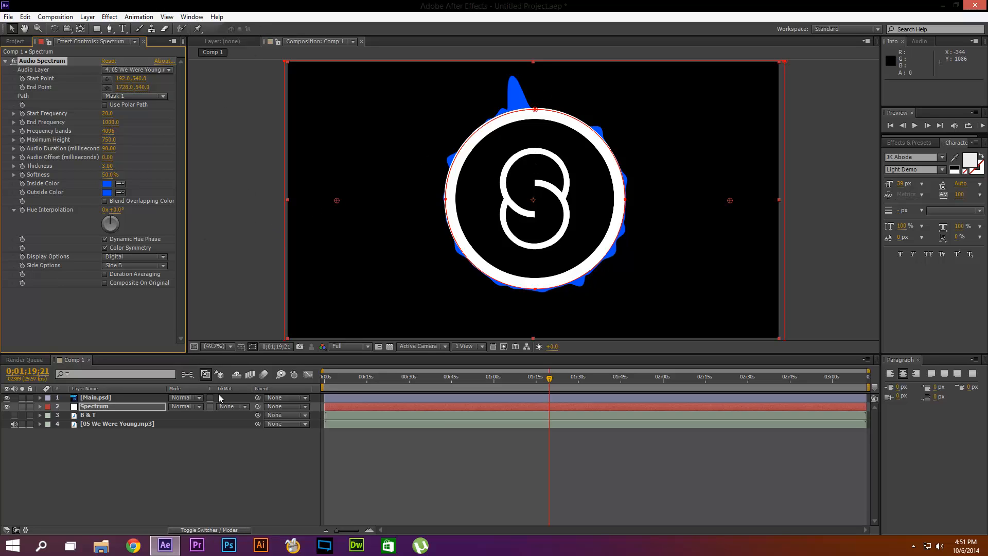
Create a white 1920 x 1080 px solid and place it directly below the Spectrum layer
{"action": "right_click", "coordinate": [222, 464]}
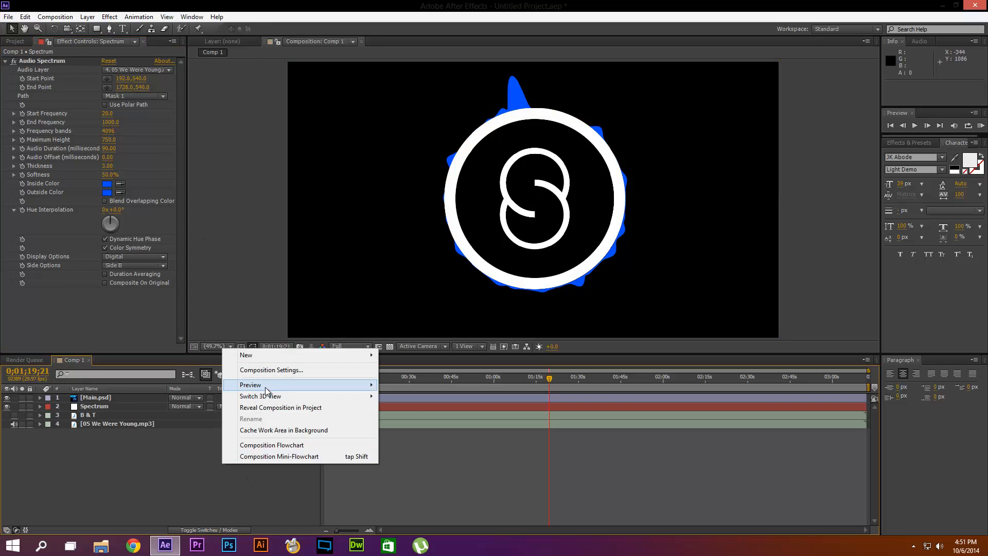
{"action": "left_click", "coordinate": [396, 381]}
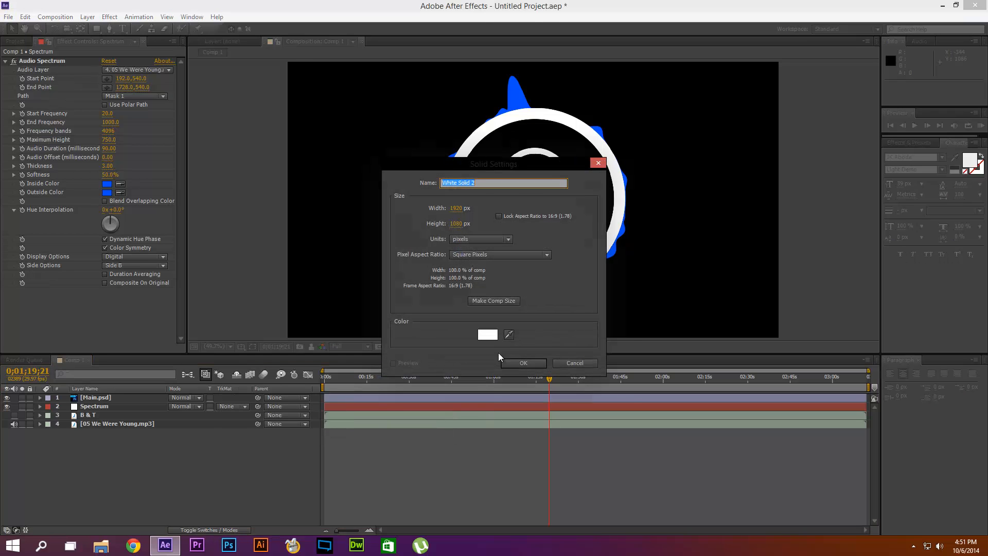
{"action": "left_click", "coordinate": [523, 364]}
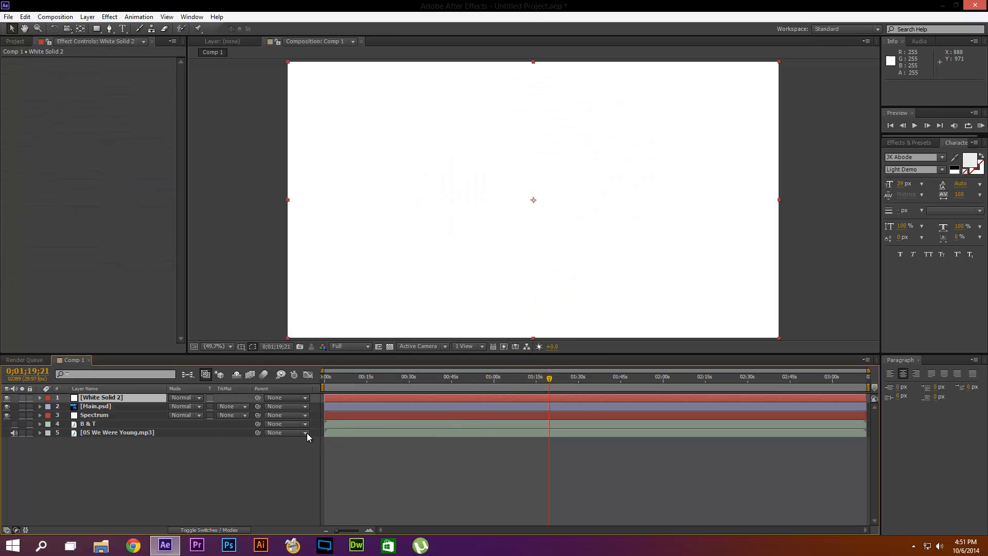
{"action": "left_click_drag", "start_coordinate": [86, 400], "coordinate": [95, 421]}
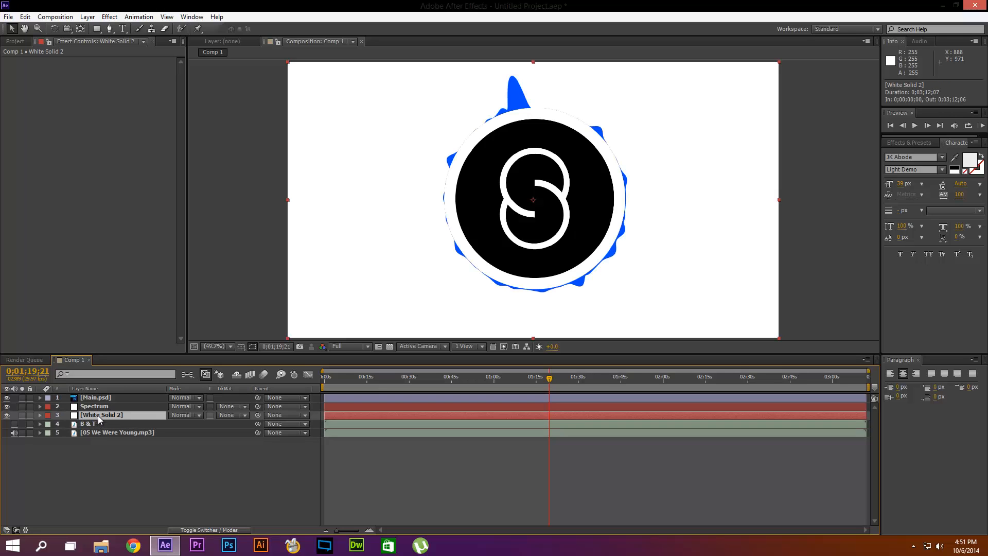
Rename the new white solid layer as BG
{"action": "right_click", "coordinate": [99, 419]}
{"action": "left_click", "coordinate": [124, 411]}
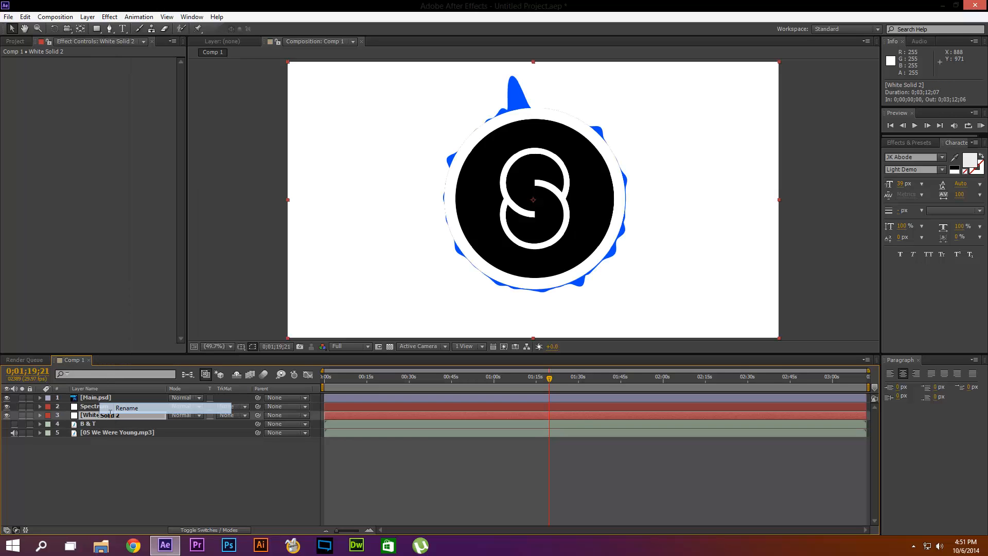
{"action": "type", "text": "BG"}
{"action": "key", "text": "Return"}
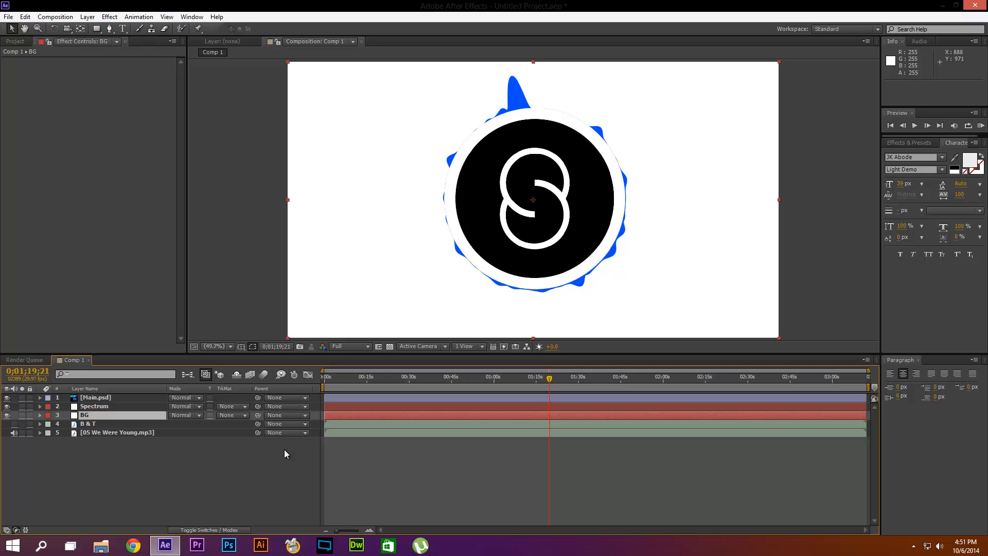
Find the Ramp effect, apply it to the BG layer, and set its shape to Radial Ramp
{"action": "left_click", "coordinate": [909, 142]}
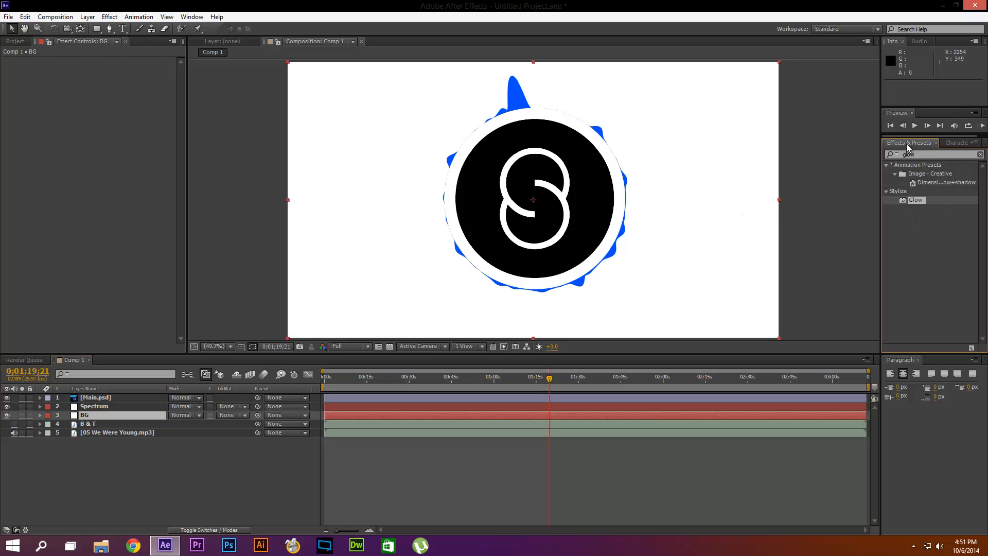
{"action": "left_click", "coordinate": [926, 154]}
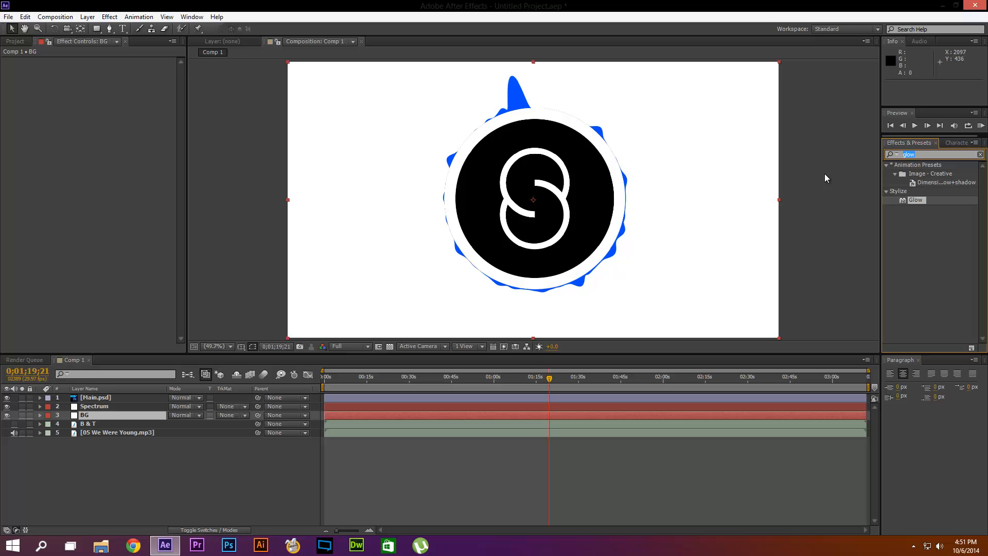
{"action": "type", "text": "ramp"}
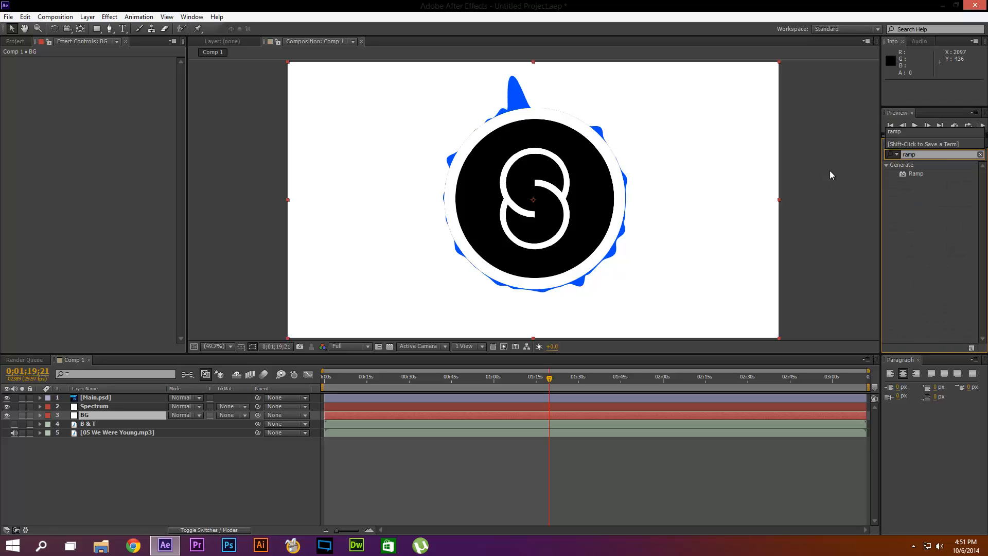
{"action": "left_click_drag", "start_coordinate": [917, 174], "coordinate": [329, 416]}
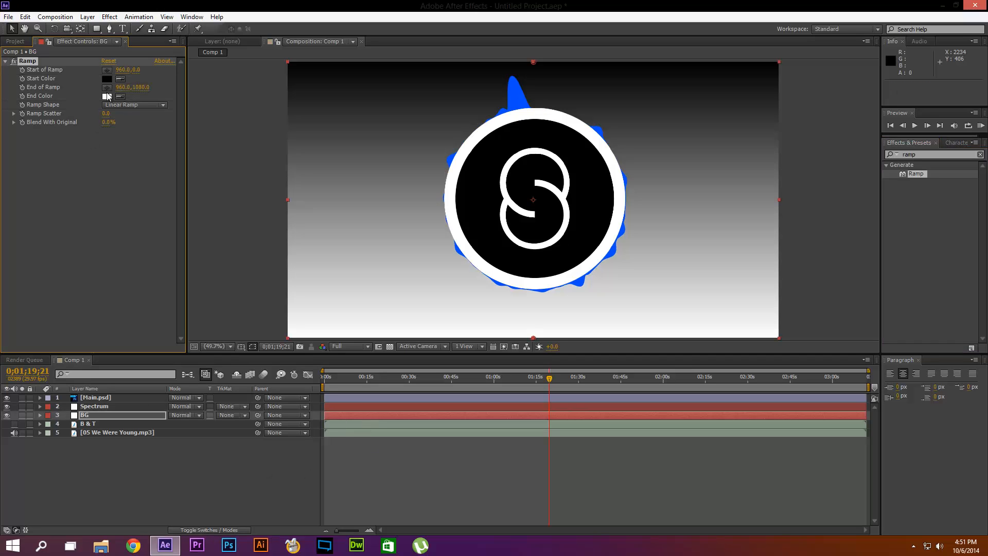
{"action": "left_click", "coordinate": [134, 105]}
{"action": "left_click", "coordinate": [123, 118]}
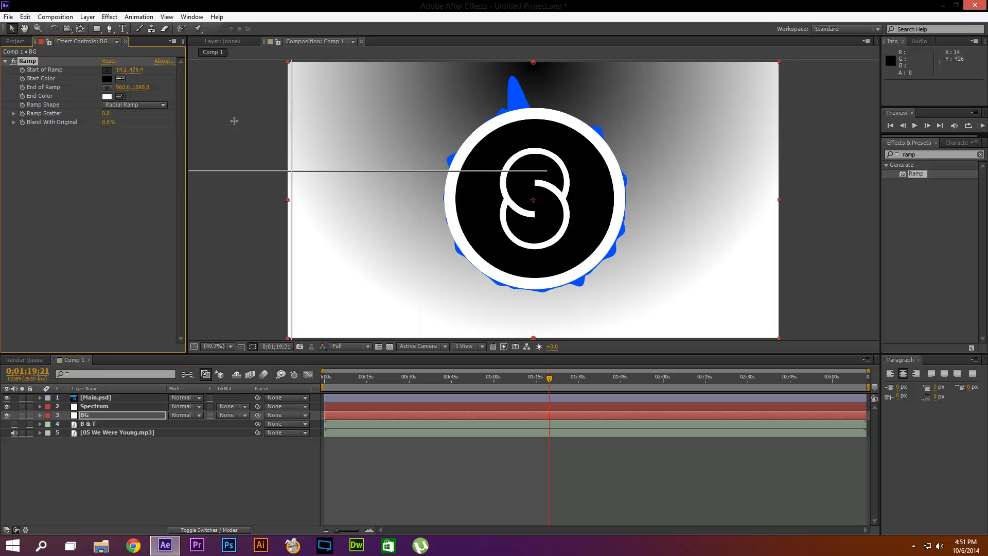
Set the start color of BG's ramp to a bright green
{"action": "left_click", "coordinate": [107, 69]}
{"action": "left_click", "coordinate": [106, 78]}
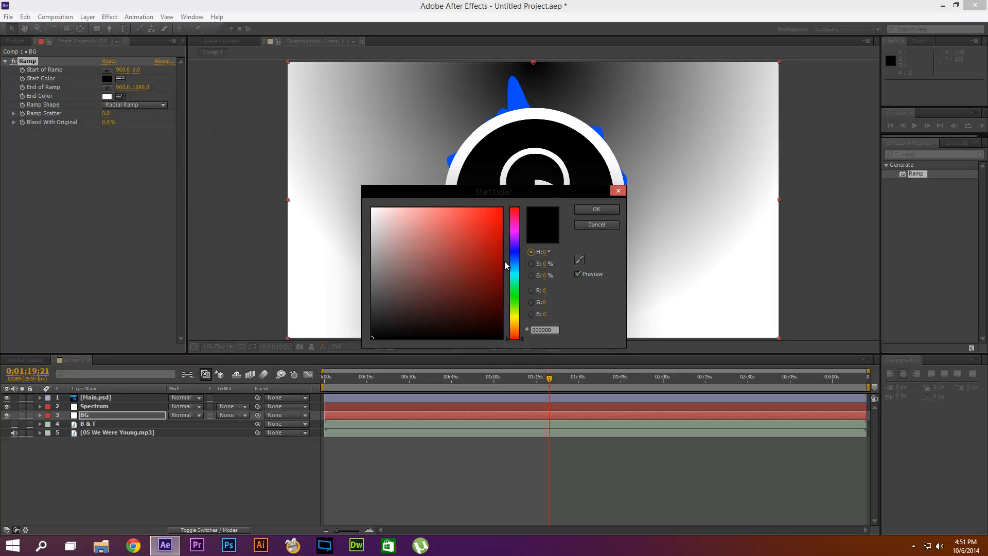
{"action": "left_click", "coordinate": [515, 288]}
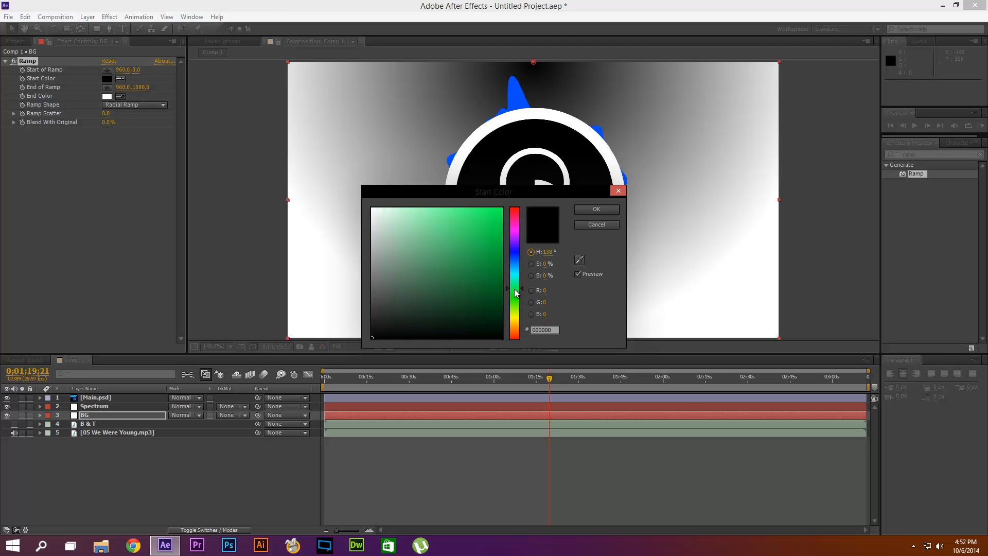
{"action": "left_click_drag", "start_coordinate": [490, 231], "coordinate": [574, 190]}
{"action": "left_click", "coordinate": [585, 207]}
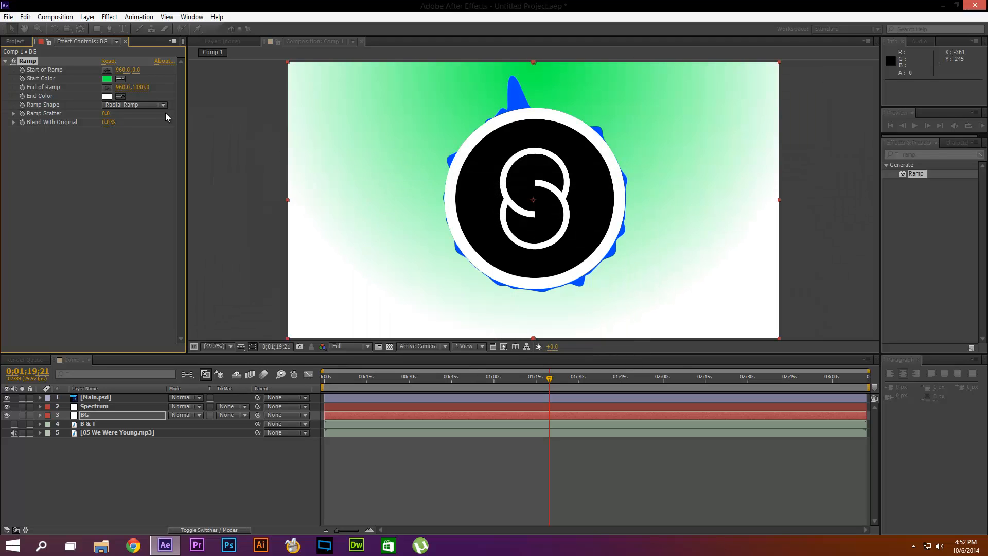
Set the end color of BG's ramp to the very dark purple 170026
{"action": "left_click", "coordinate": [107, 98]}
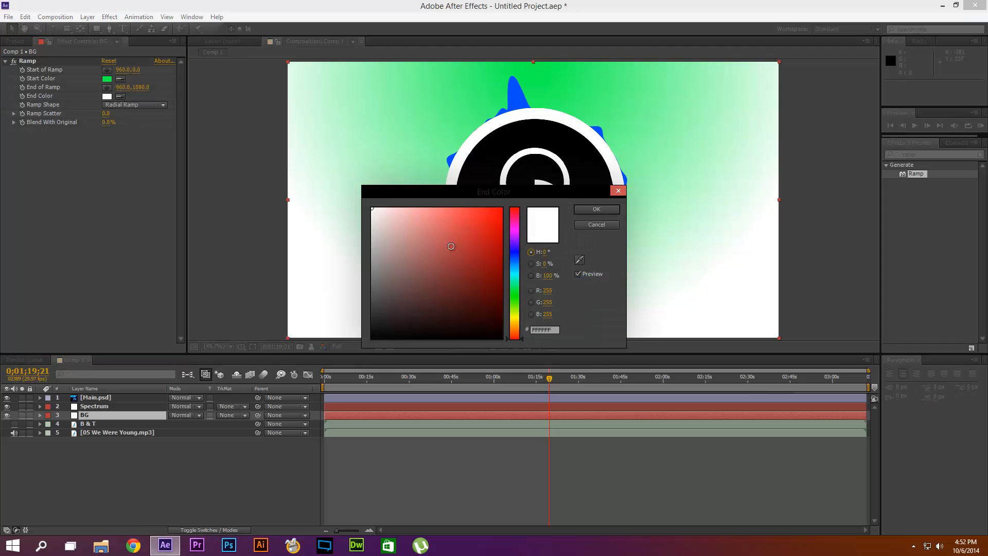
{"action": "left_click_drag", "start_coordinate": [513, 276], "coordinate": [507, 205]}
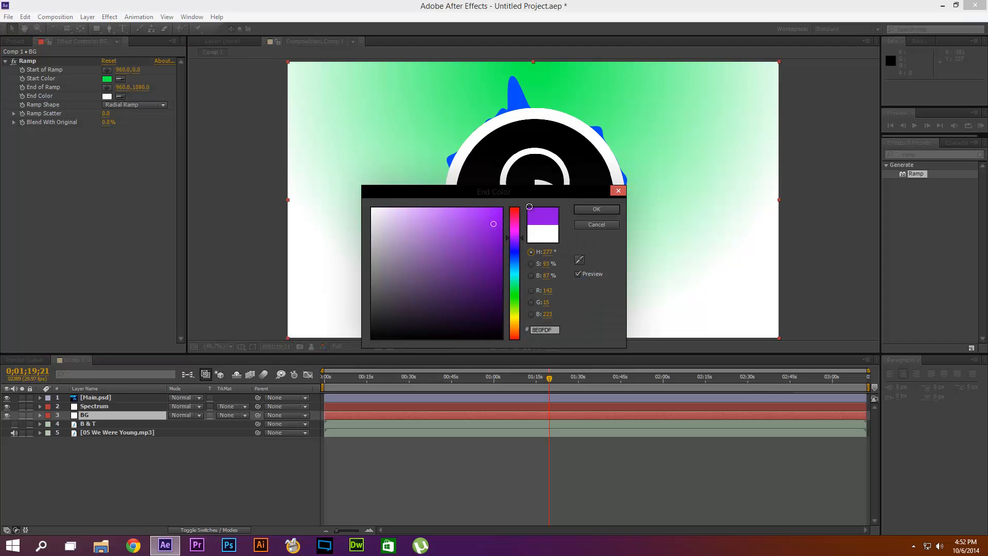
{"action": "left_click_drag", "start_coordinate": [501, 246], "coordinate": [523, 323]}
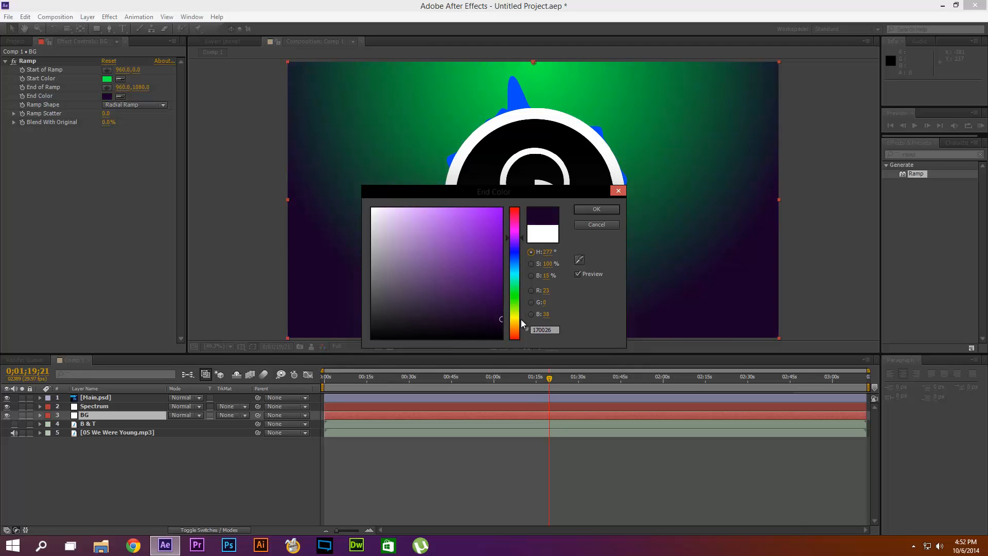
{"action": "left_click", "coordinate": [595, 210]}
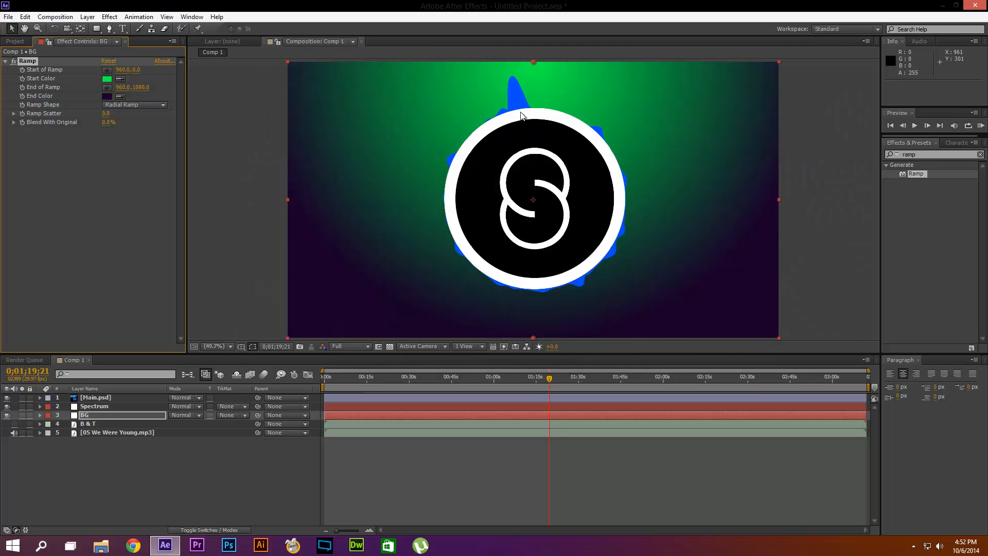
Move the ramp's start point to about 1795, 50 near the composition's upper-right corner and its end point to about 687, 1010, and deselect BG
{"action": "left_click_drag", "start_coordinate": [533, 62], "coordinate": [747, 75]}
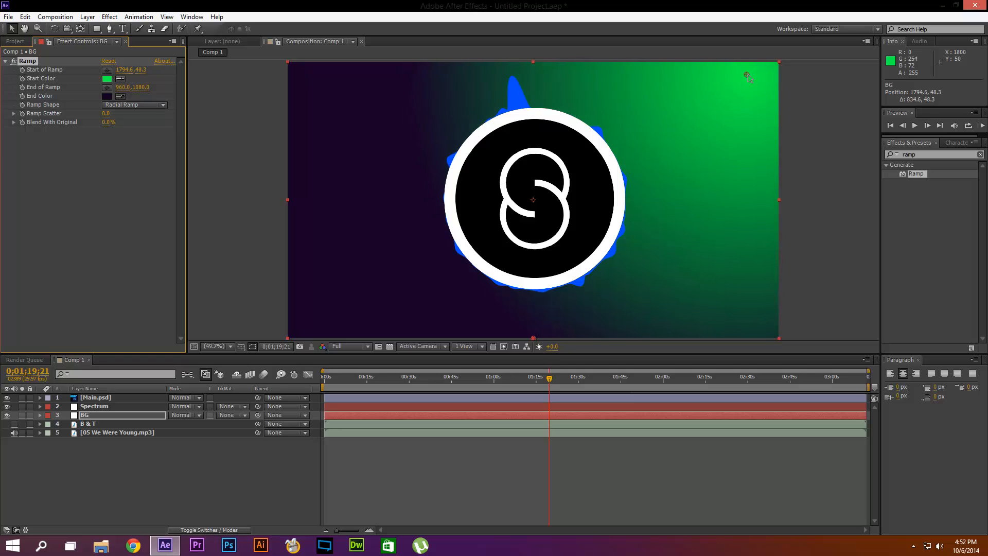
{"action": "left_click_drag", "start_coordinate": [538, 338], "coordinate": [467, 324]}
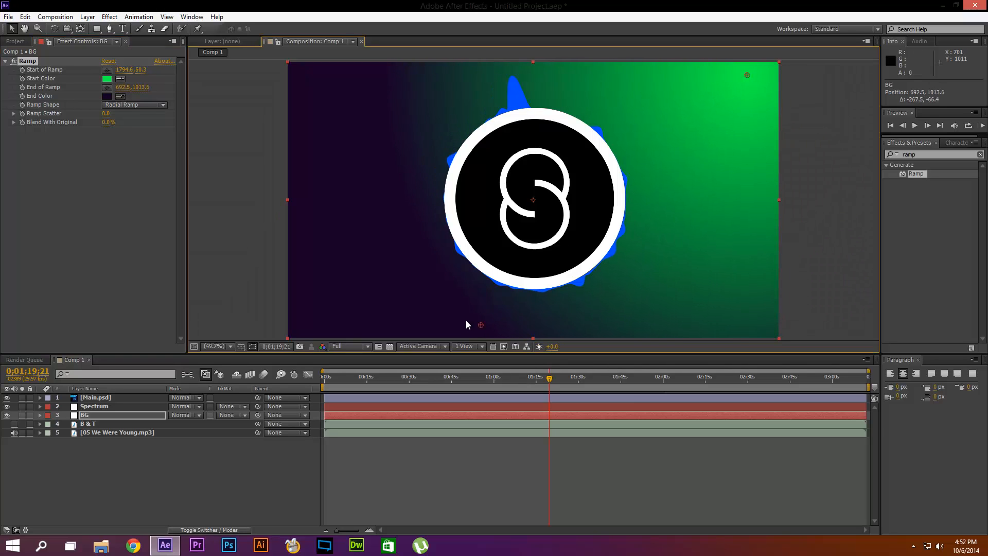
{"action": "left_click", "coordinate": [215, 225]}
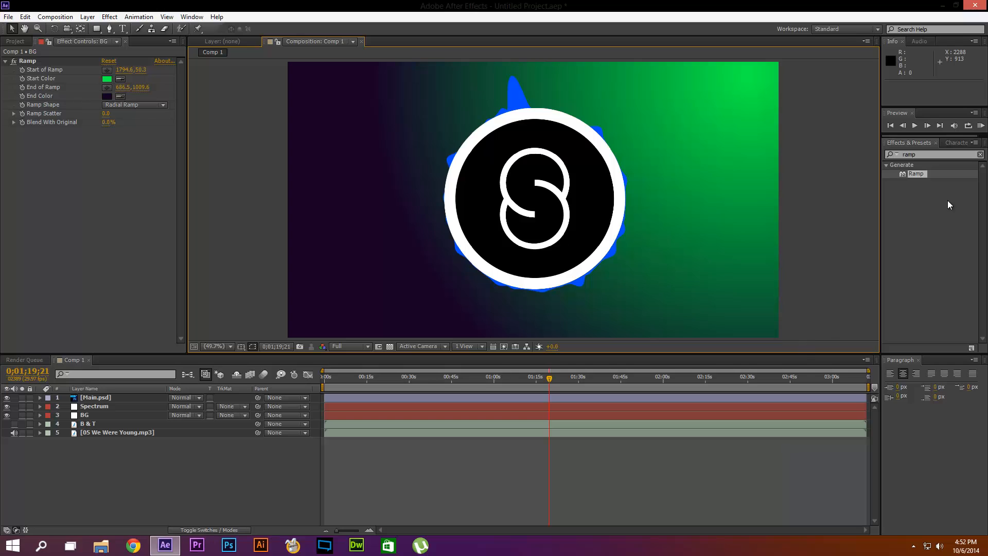
Apply the Bass & Treble effect to the B & T layer with Bass at 100 and Treble at -100
{"action": "left_click", "coordinate": [979, 154]}
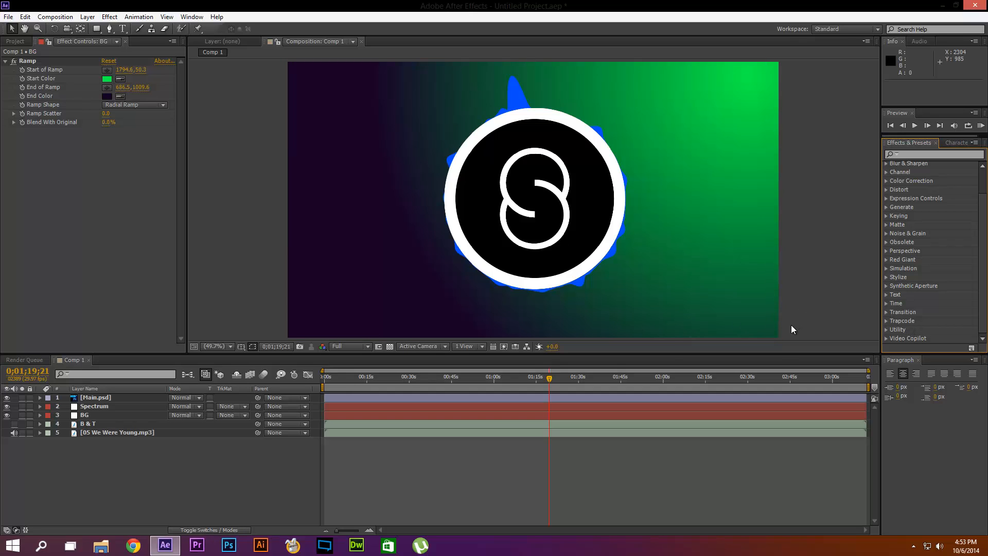
{"action": "left_click", "coordinate": [919, 154]}
{"action": "type", "text": "bass"}
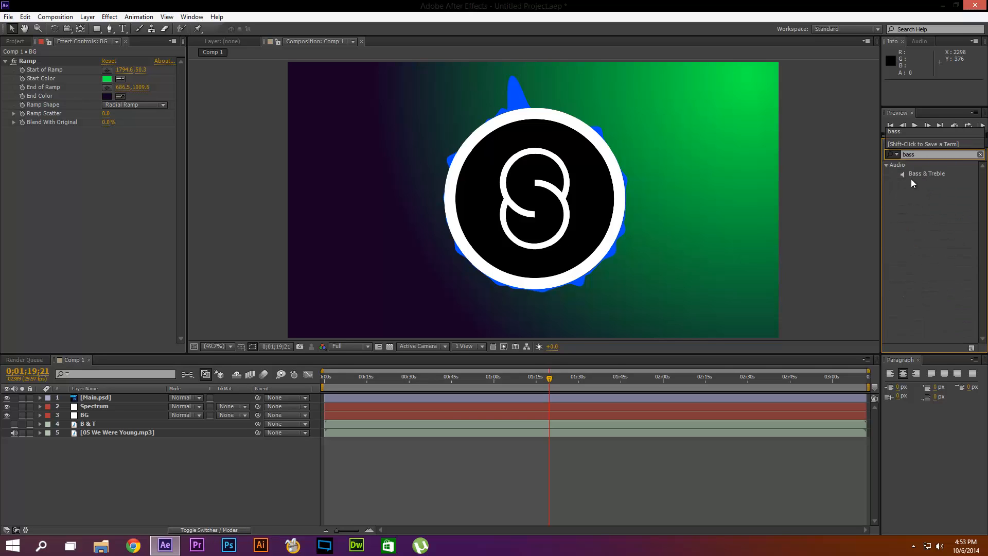
{"action": "left_click_drag", "start_coordinate": [934, 174], "coordinate": [123, 425]}
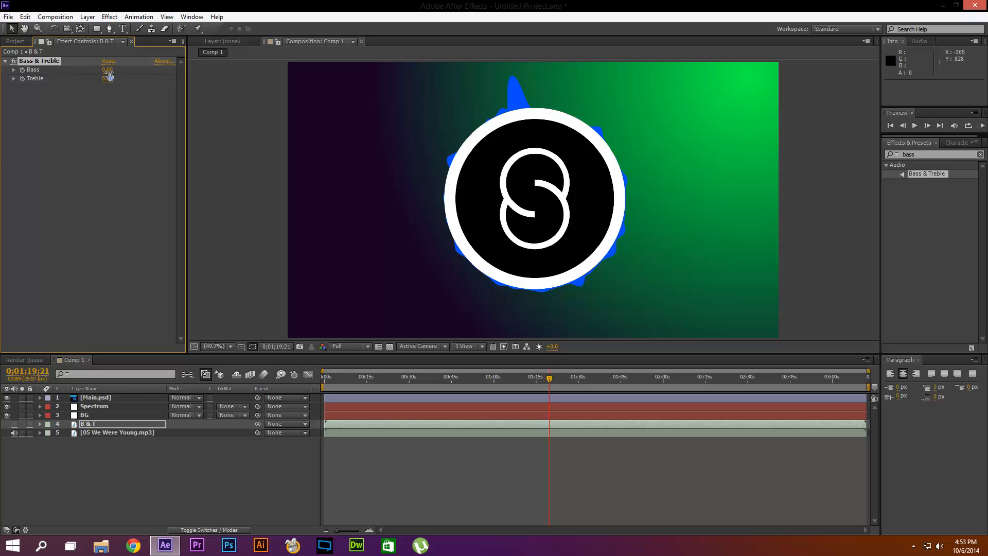
{"action": "left_click_drag", "start_coordinate": [107, 70], "coordinate": [239, 48]}
{"action": "left_click_drag", "start_coordinate": [109, 82], "coordinate": [49, 86]}
Turn on the B & T layer's audio and convert the audio to keyframes
{"action": "left_click", "coordinate": [13, 423]}
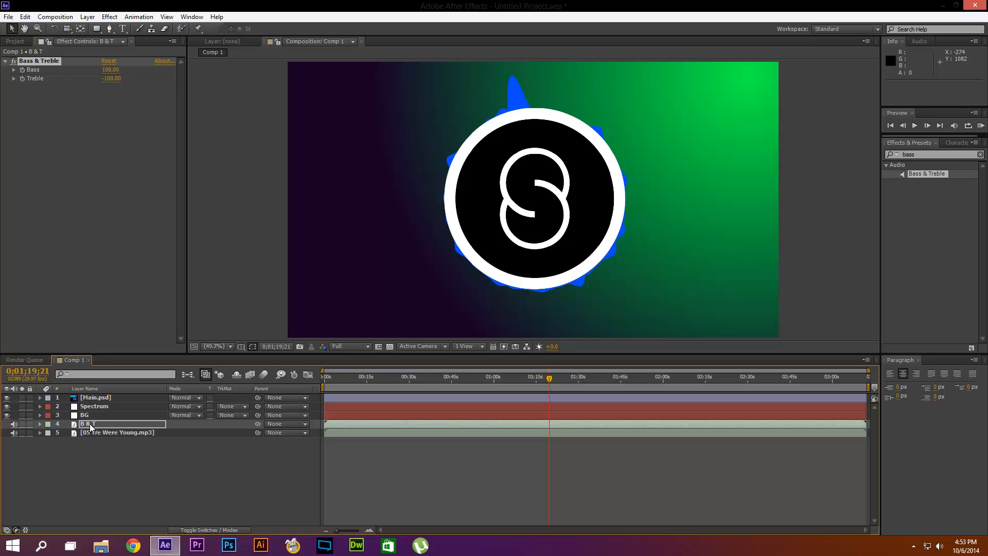
{"action": "right_click", "coordinate": [89, 424]}
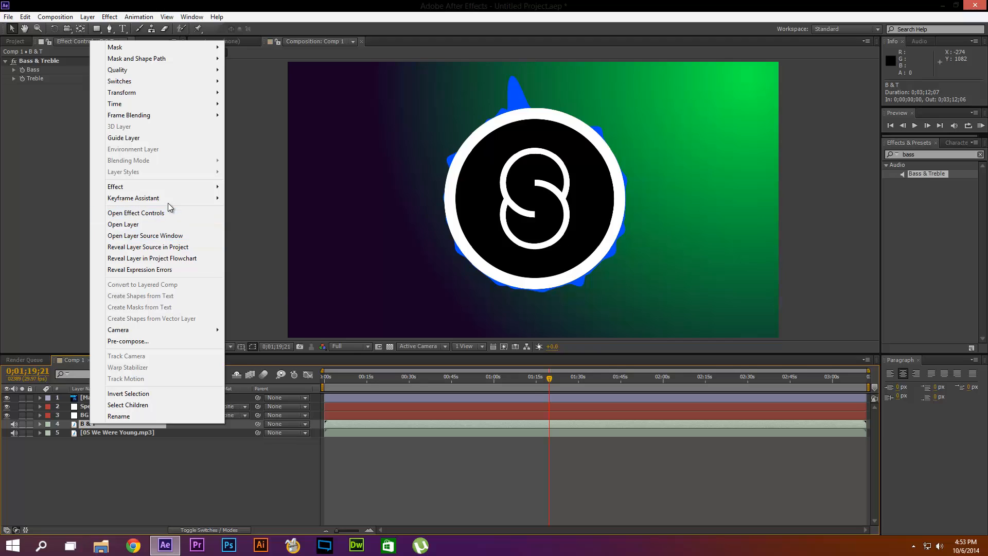
{"action": "mouse_move", "coordinate": [173, 199]}
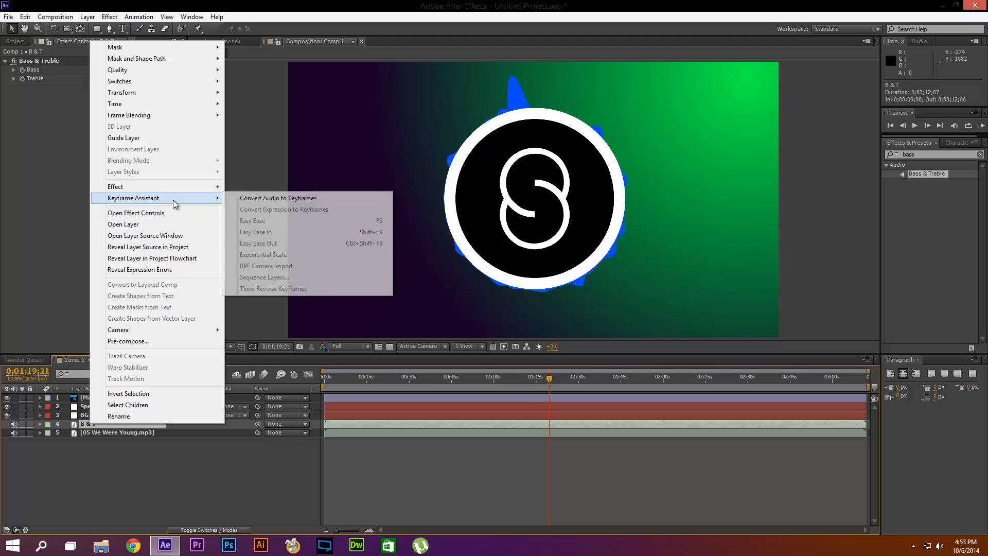
{"action": "left_click", "coordinate": [273, 202]}
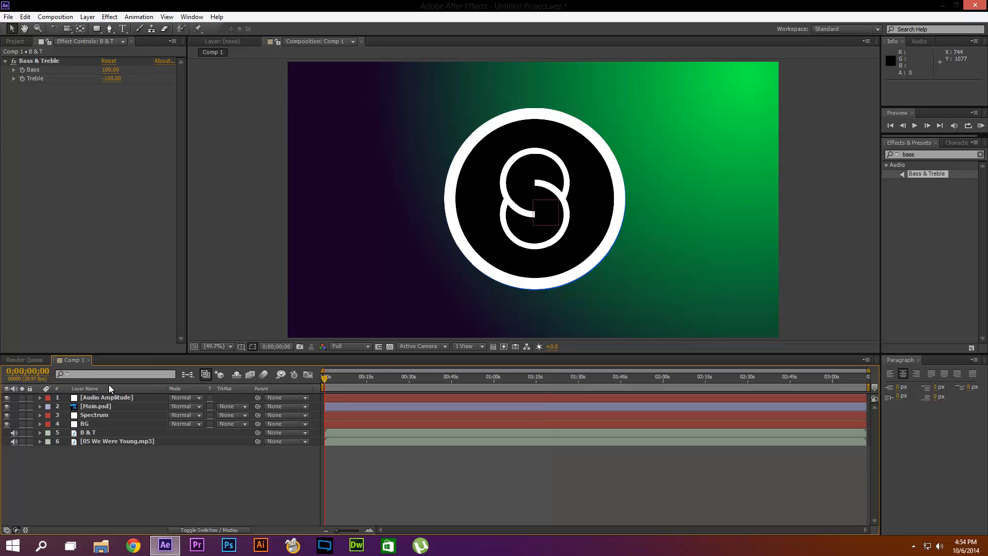
Delete the Left Channel and Right Channel effects from the Audio Amplitude layer
{"action": "left_click", "coordinate": [39, 398]}
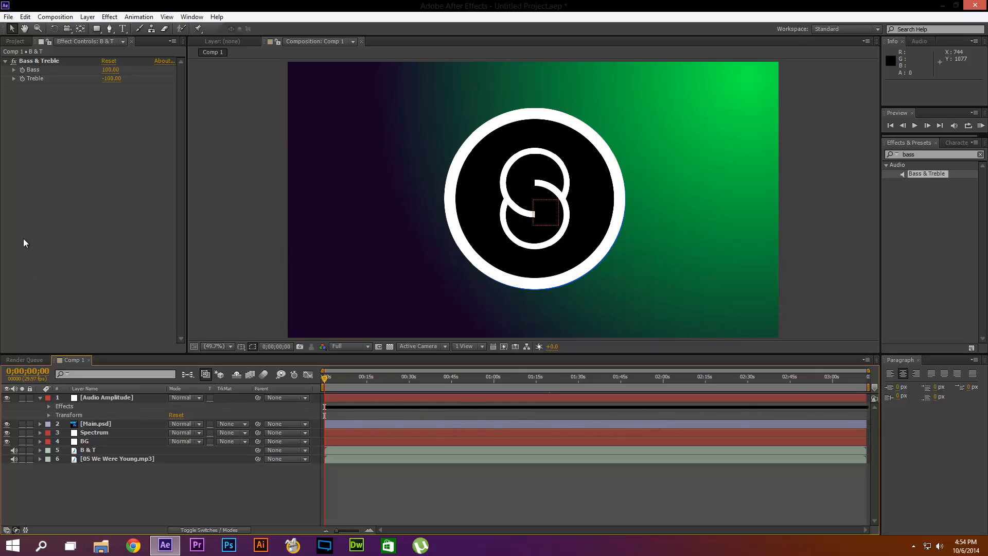
{"action": "left_click", "coordinate": [100, 397]}
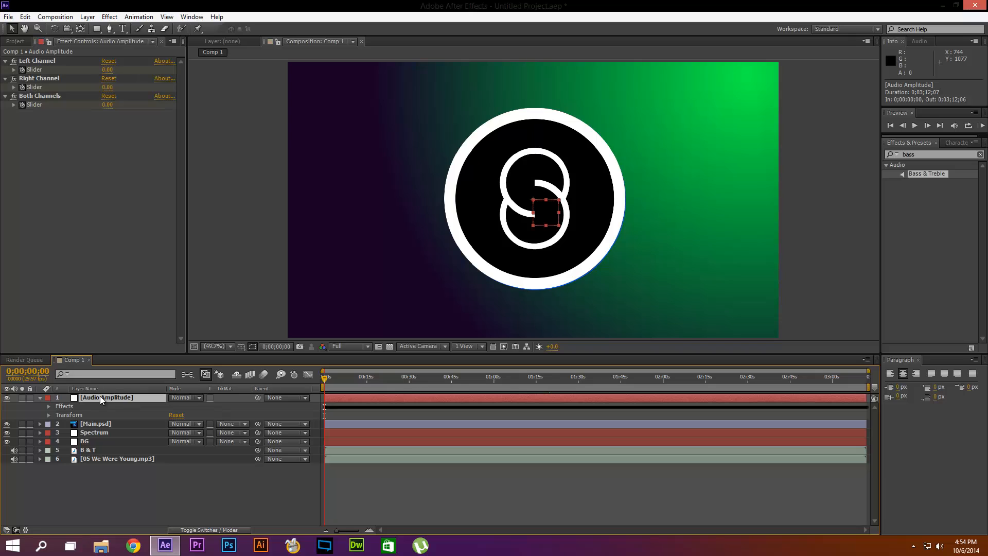
{"action": "left_click", "coordinate": [29, 61]}
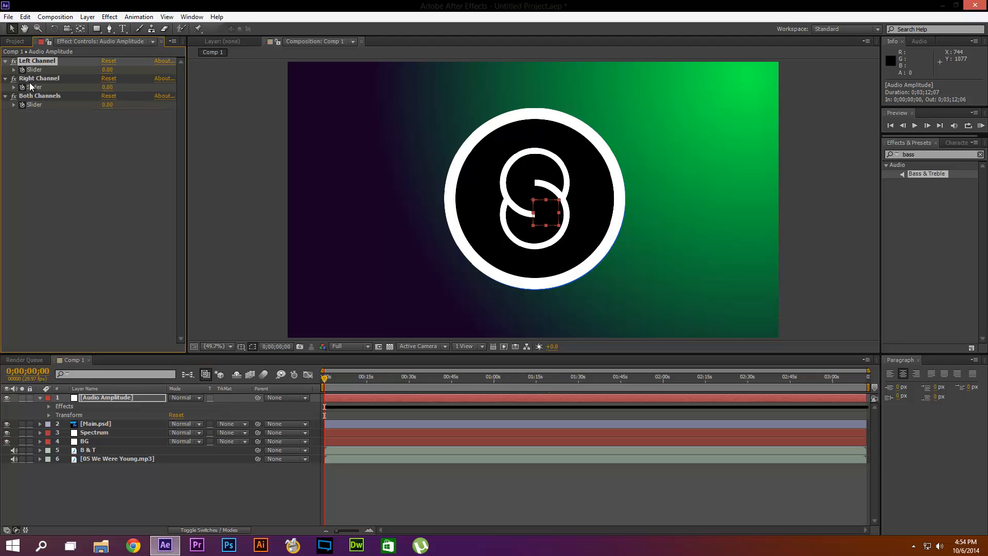
{"action": "left_click", "coordinate": [27, 78], "text": "ctrl"}
{"action": "key", "text": "Delete"}
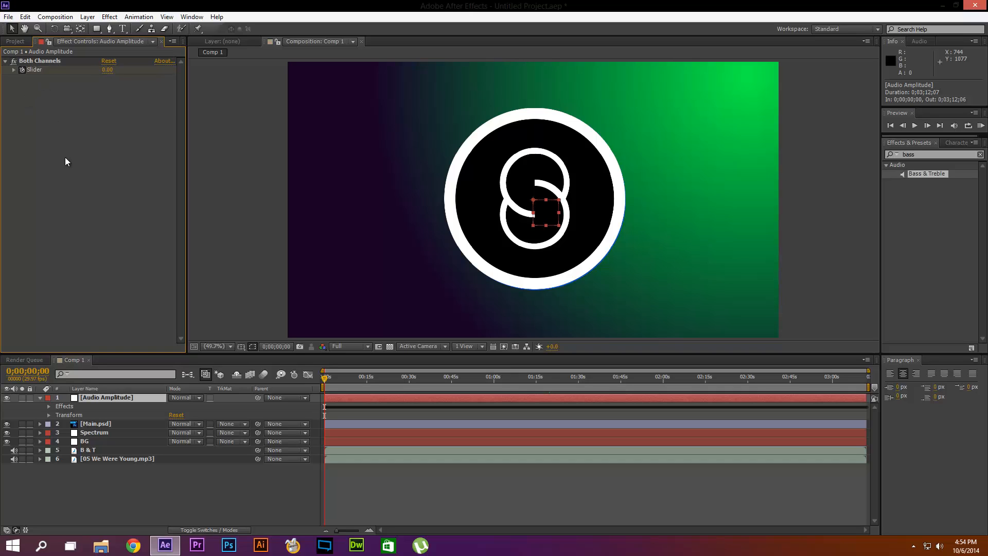
Move the current time to 0;00;01;14 and expand the Audio Amplitude layer's effects down to the Both Channels slider
{"action": "left_click", "coordinate": [40, 398]}
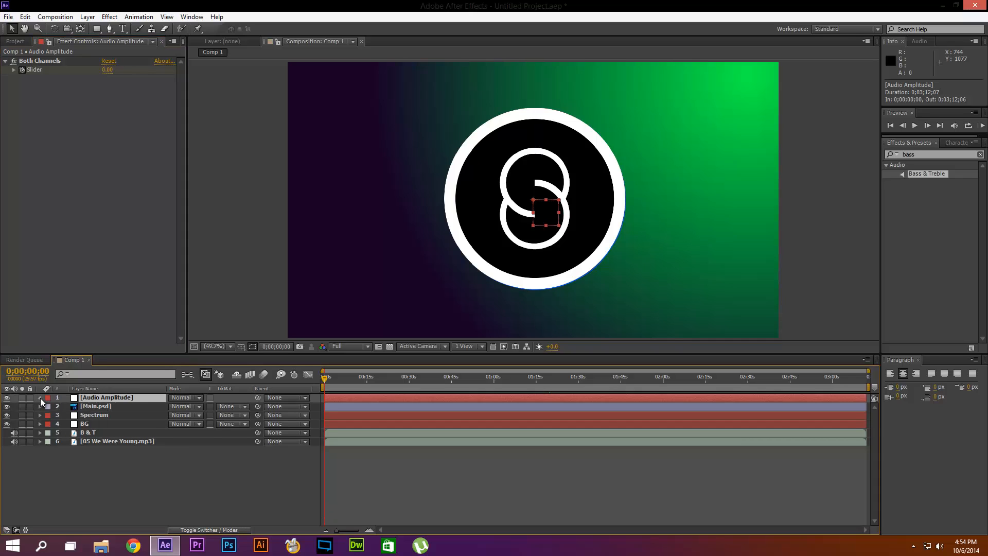
{"action": "left_click", "coordinate": [40, 397]}
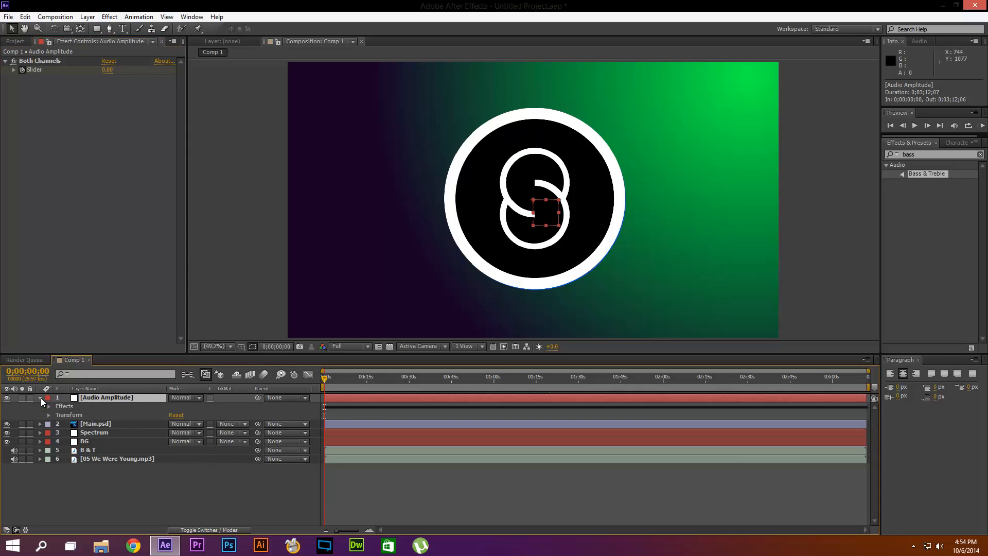
{"action": "left_click_drag", "start_coordinate": [375, 381], "coordinate": [319, 375]}
{"action": "left_click", "coordinate": [48, 405]}
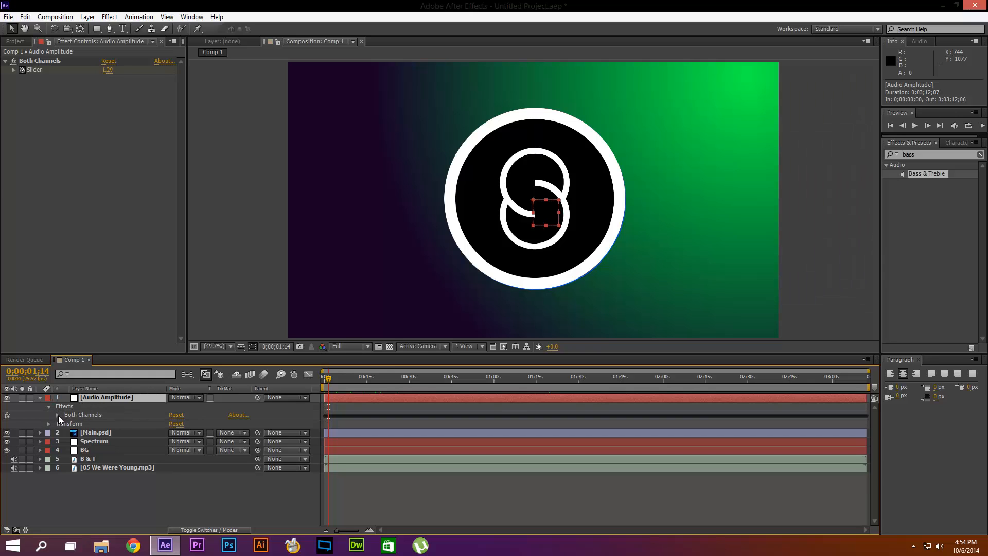
{"action": "left_click", "coordinate": [57, 415]}
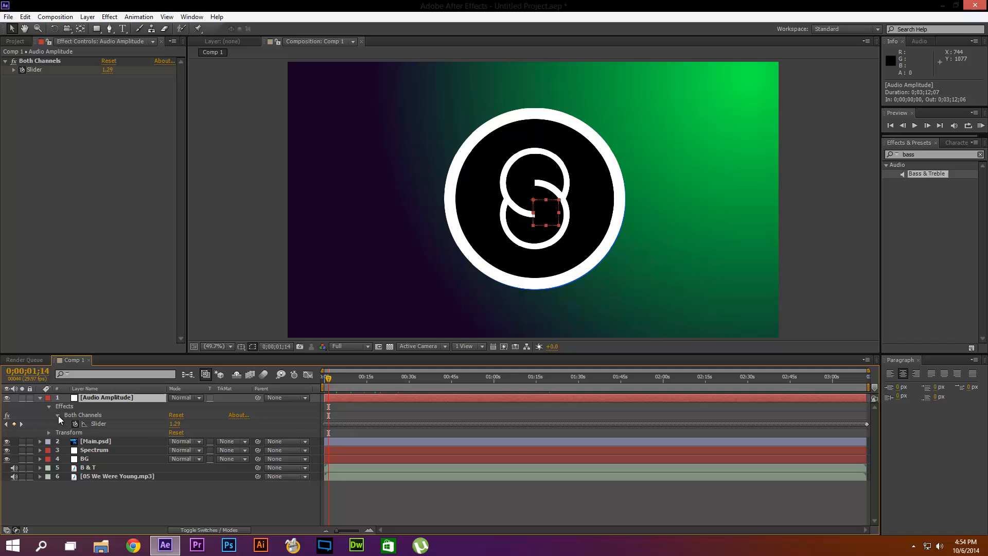
Create another white solid layer above the Audio Amplitude layer
{"action": "right_click", "coordinate": [143, 488]}
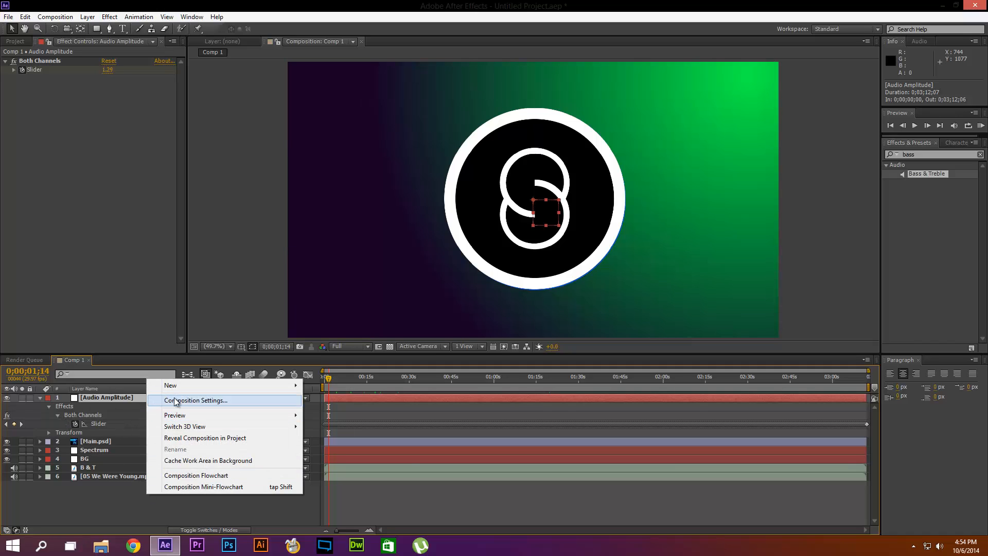
{"action": "mouse_move", "coordinate": [181, 388]}
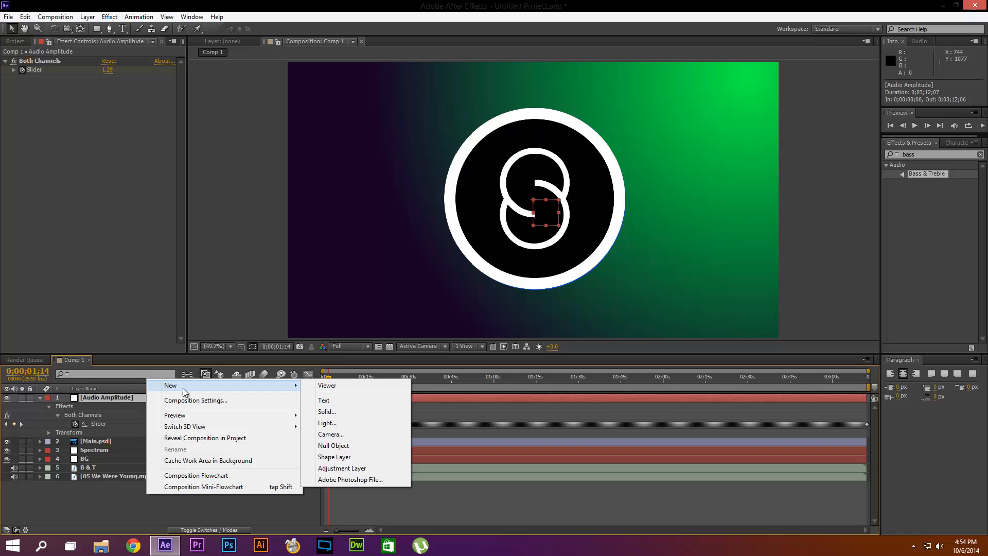
{"action": "left_click", "coordinate": [351, 412]}
{"action": "left_click", "coordinate": [512, 363]}
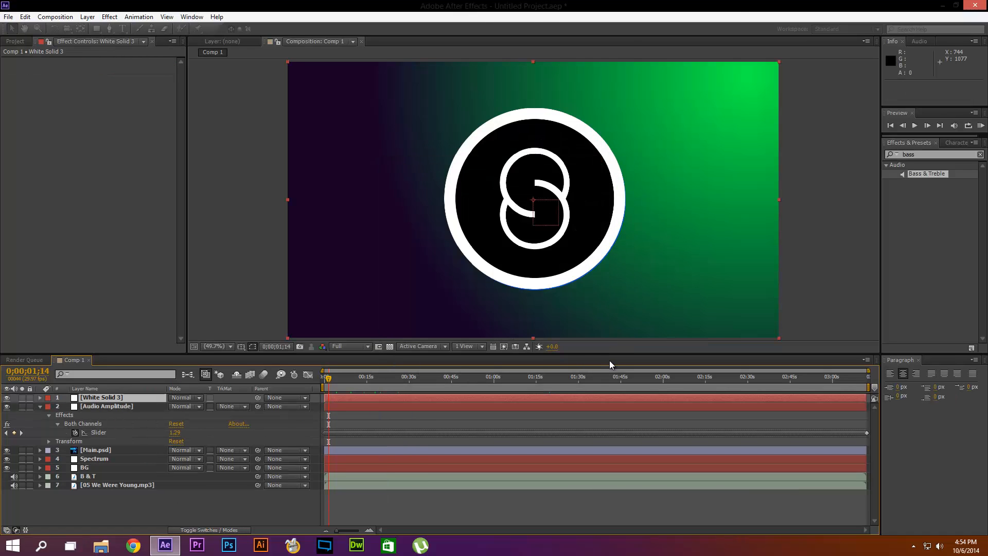
Clear the effects search and apply the Trapcode Particular effect to the White Solid 3 layer
{"action": "left_click", "coordinate": [980, 153]}
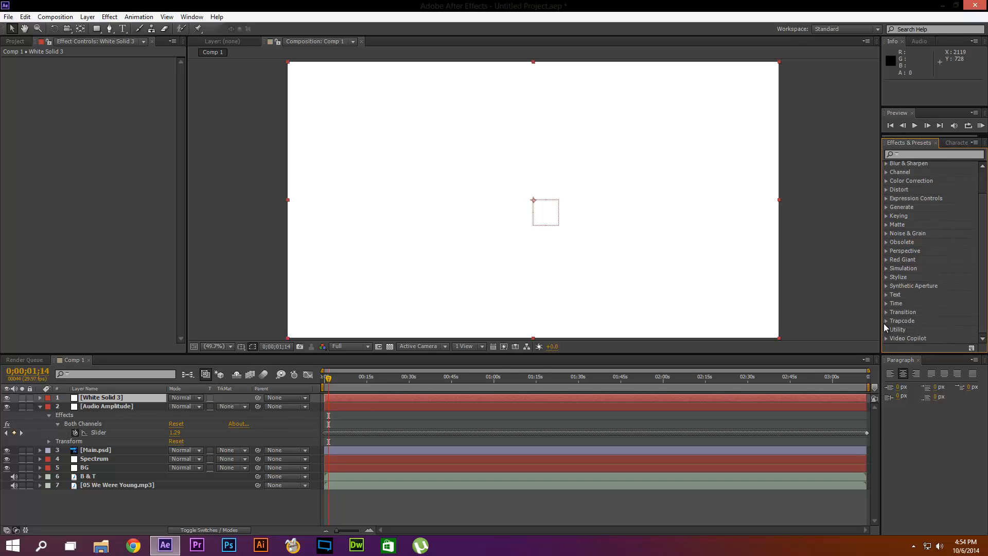
{"action": "left_click", "coordinate": [885, 321]}
{"action": "left_click_drag", "start_coordinate": [915, 328], "coordinate": [677, 394]}
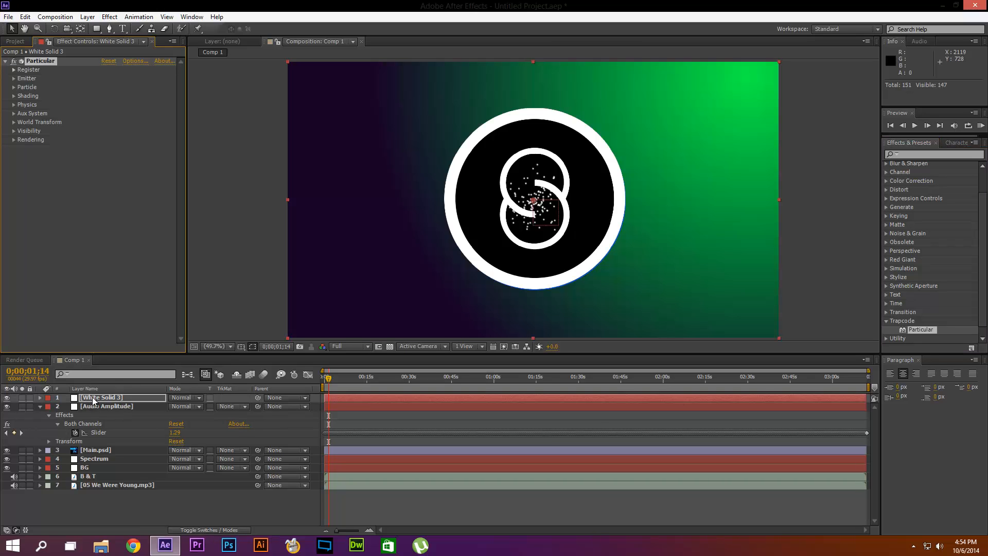
Rename the White Solid 3 layer as Particular
{"action": "right_click", "coordinate": [93, 399]}
{"action": "left_click", "coordinate": [115, 393]}
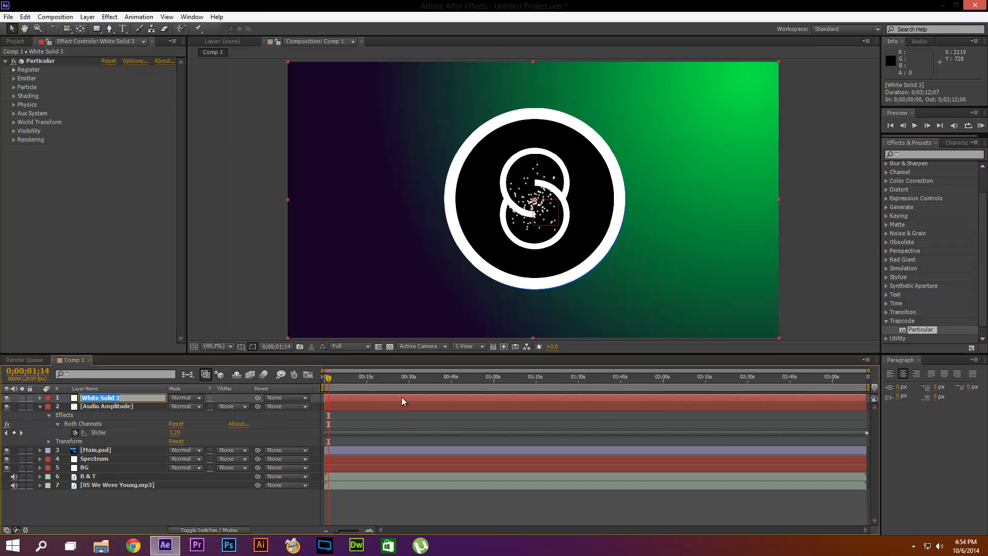
{"action": "type", "text": "Particular"}
{"action": "key", "text": "Return"}
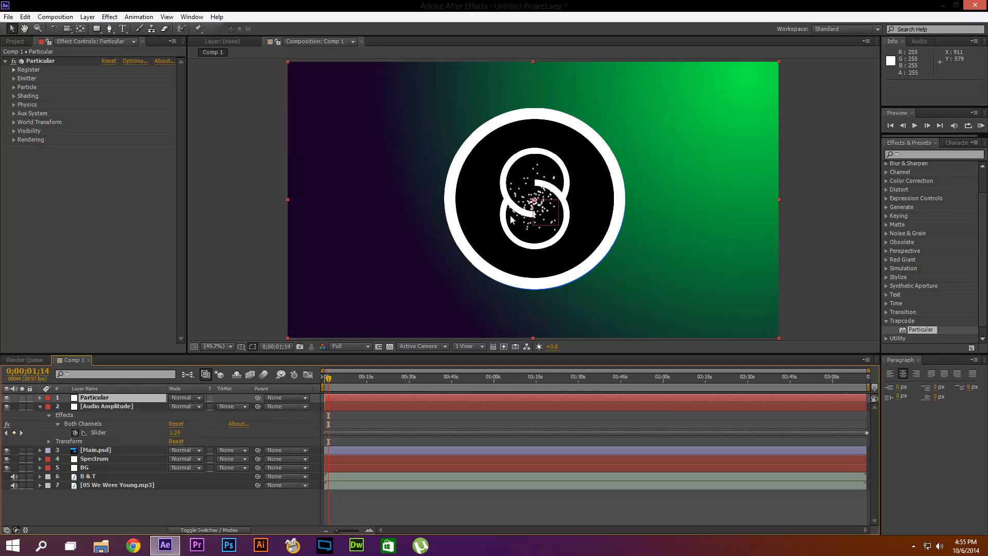
Expand Particular's Emitter and Particle settings and set the particle life to 15 seconds
{"action": "left_click", "coordinate": [14, 78]}
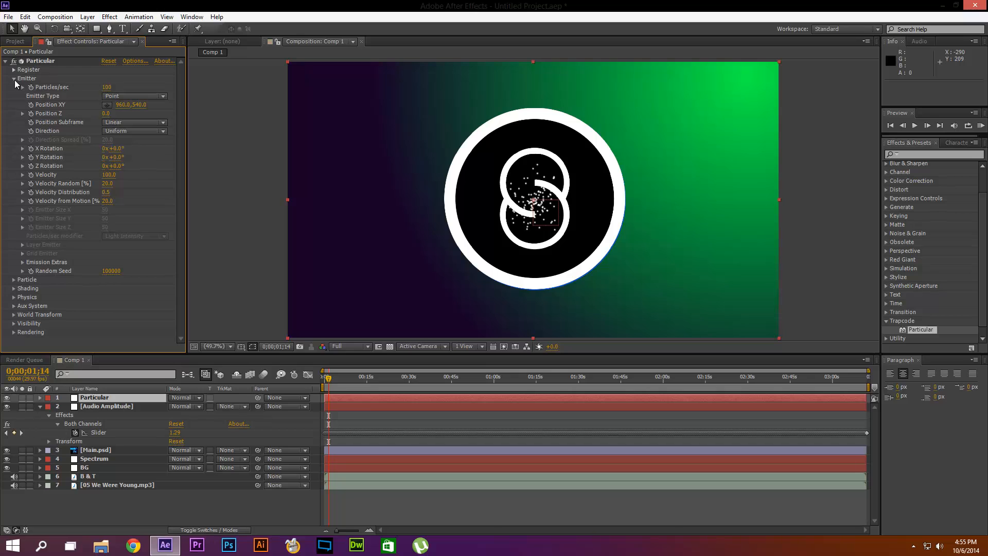
{"action": "left_click", "coordinate": [14, 281]}
{"action": "scroll", "coordinate": [70, 236], "scroll_direction": "up", "scroll_amount": 3}
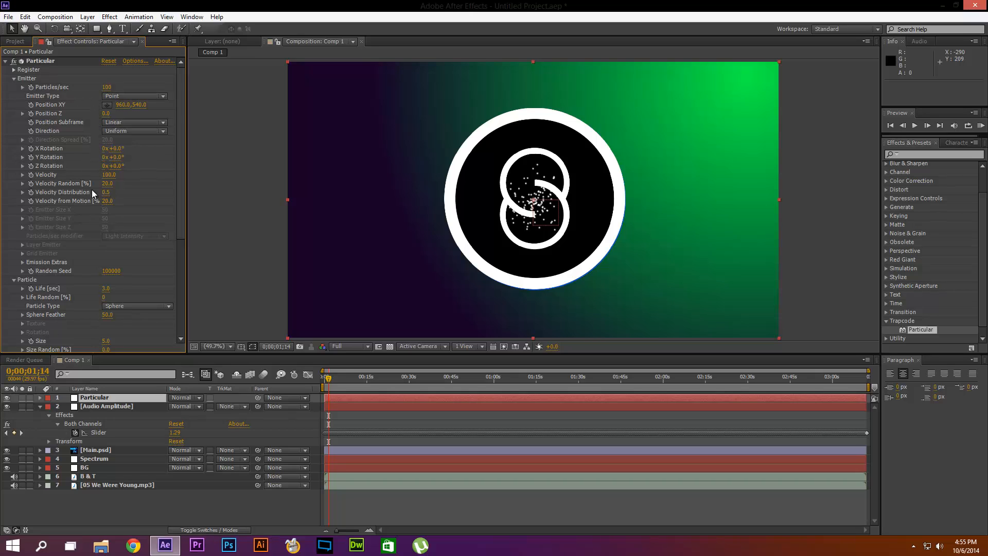
{"action": "scroll", "coordinate": [59, 250], "scroll_direction": "down", "scroll_amount": 1}
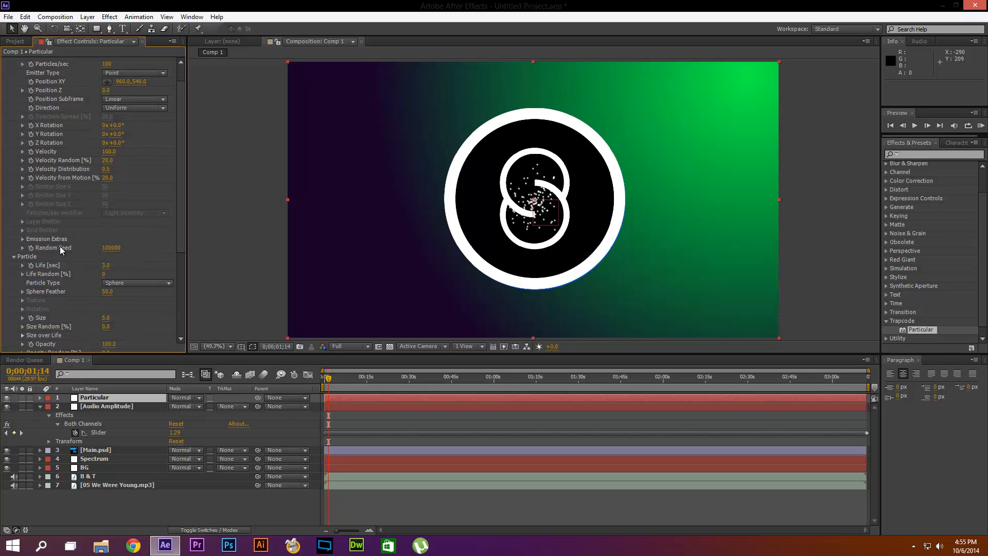
{"action": "left_click", "coordinate": [103, 266]}
{"action": "left_click", "coordinate": [372, 315]}
{"action": "left_click", "coordinate": [372, 316]}
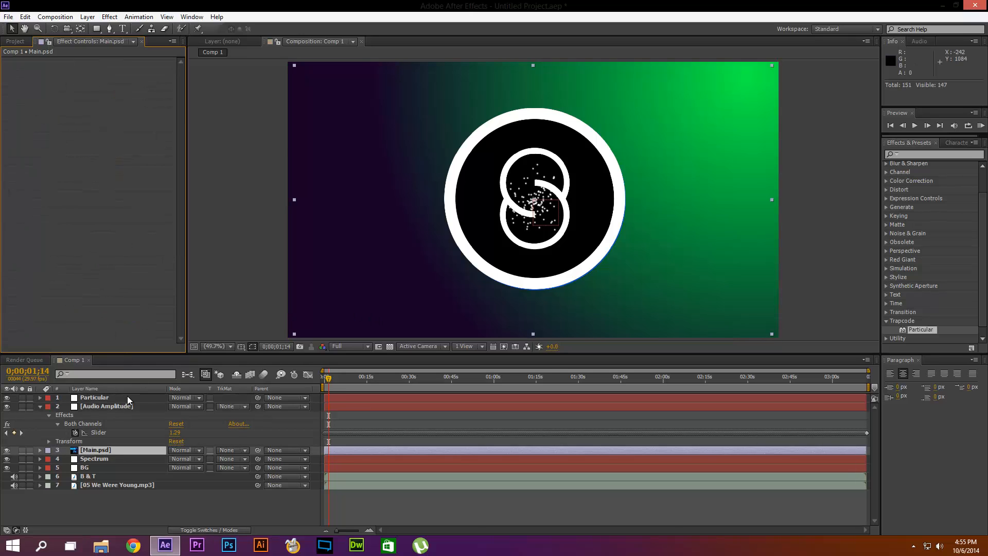
{"action": "left_click", "coordinate": [95, 396]}
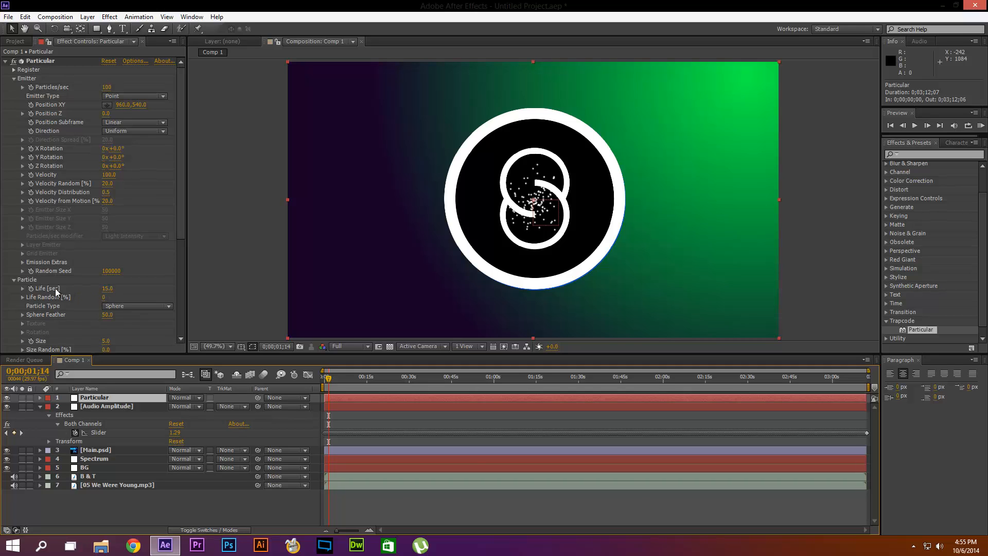
Move the current time to 0;00;15;04 and change the particle type to Glow Sphere (No DOF)
{"action": "left_click", "coordinate": [366, 375]}
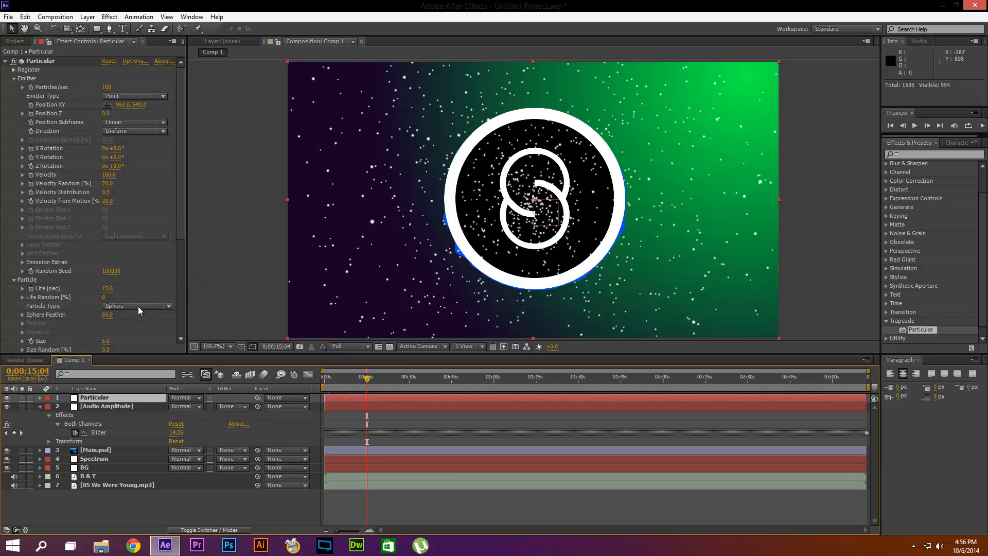
{"action": "left_click", "coordinate": [113, 305]}
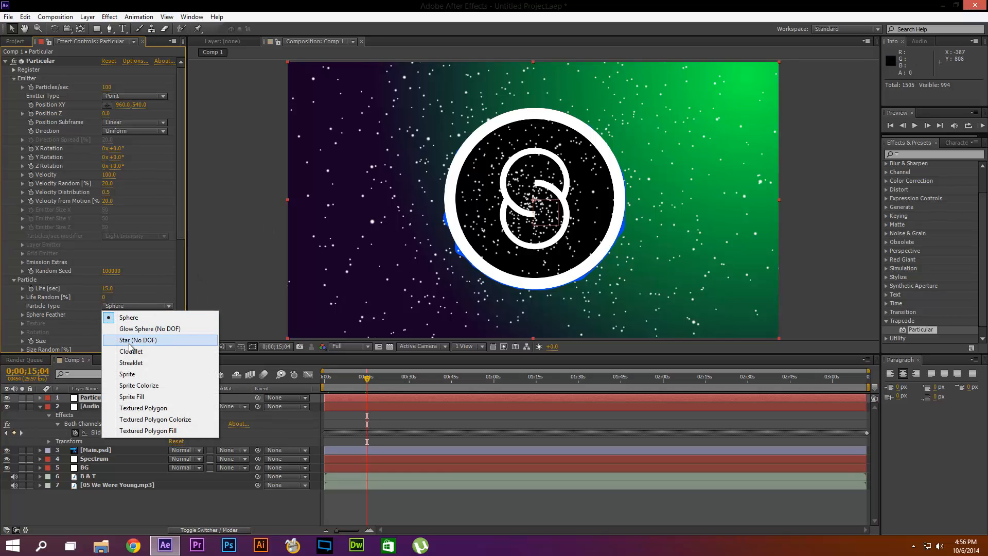
{"action": "left_click", "coordinate": [134, 328]}
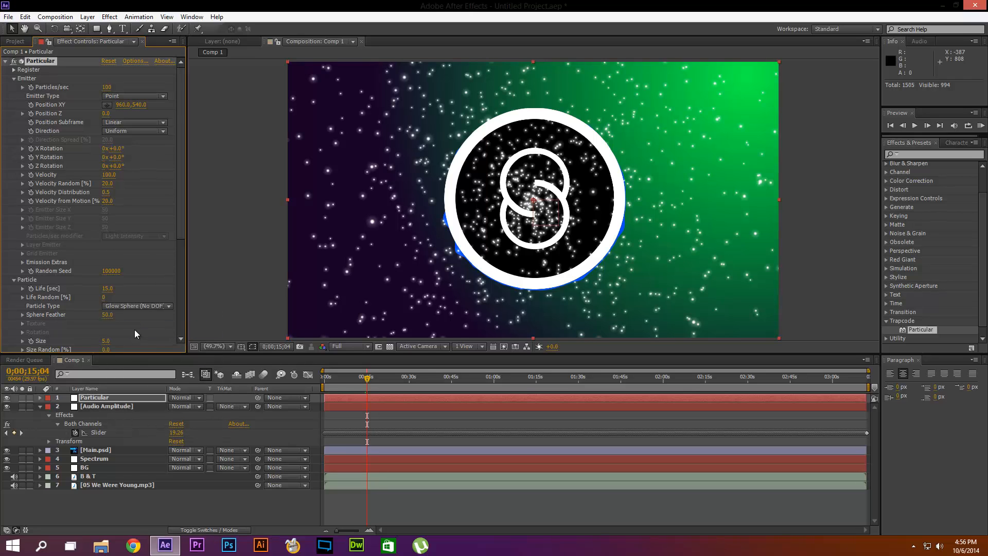
Set the particle size to 1 and reorder the Particular layer directly below the Main.psd layer
{"action": "scroll", "coordinate": [122, 331], "scroll_direction": "down", "scroll_amount": 3}
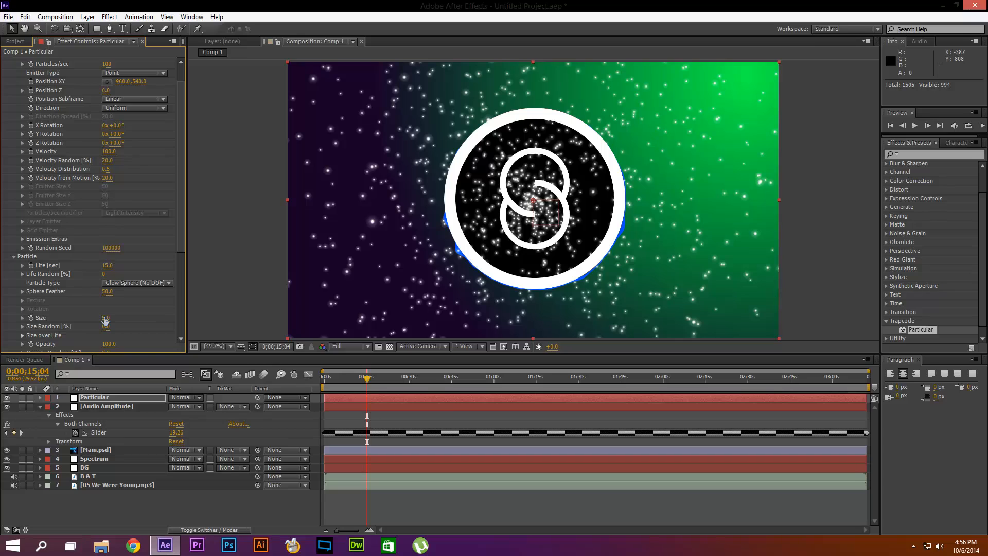
{"action": "left_click", "coordinate": [105, 318]}
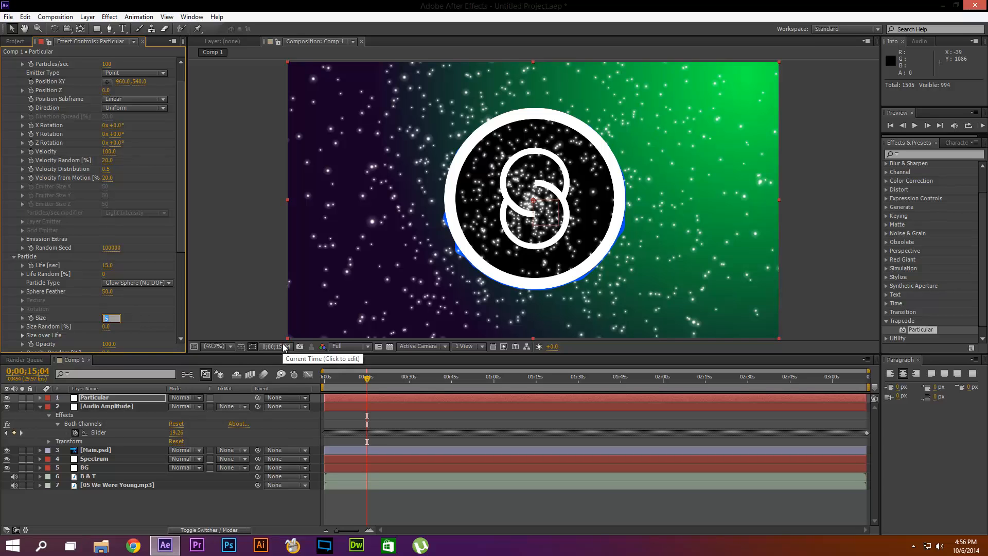
{"action": "key", "text": "Return"}
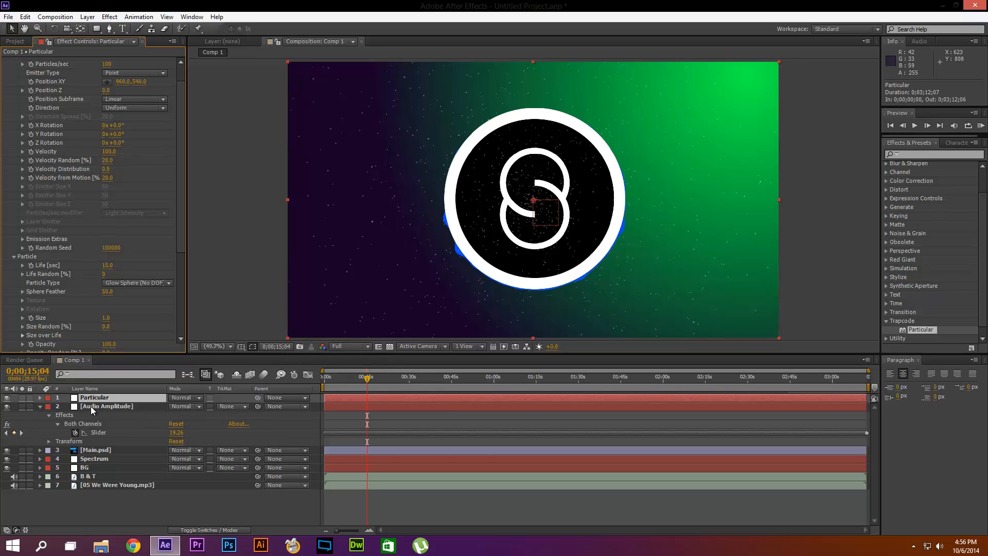
{"action": "left_click_drag", "start_coordinate": [91, 406], "coordinate": [94, 452]}
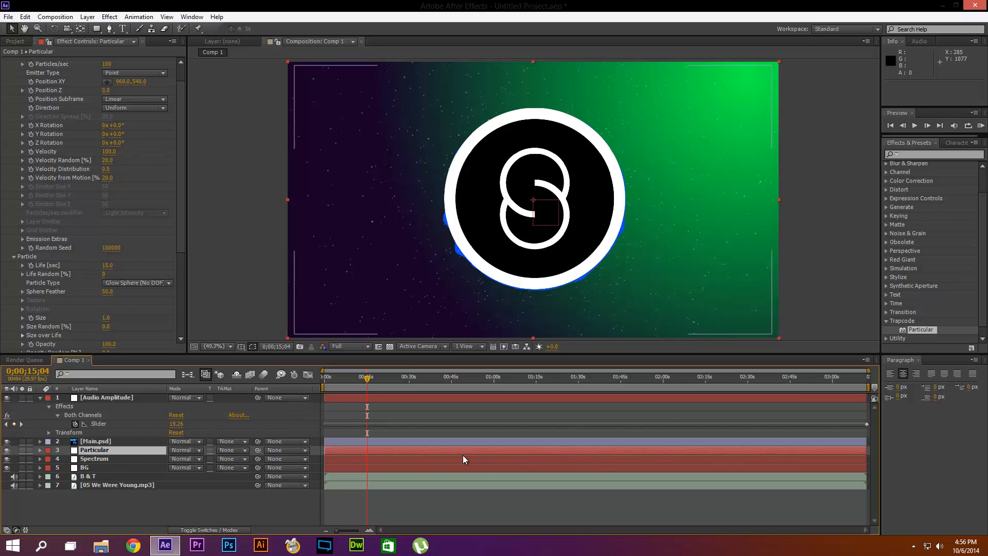
Try the Particular layer slid about 15 seconds earlier, check the composition's opening, and slide the layer back to its original start
{"action": "left_click_drag", "start_coordinate": [365, 447], "coordinate": [325, 448]}
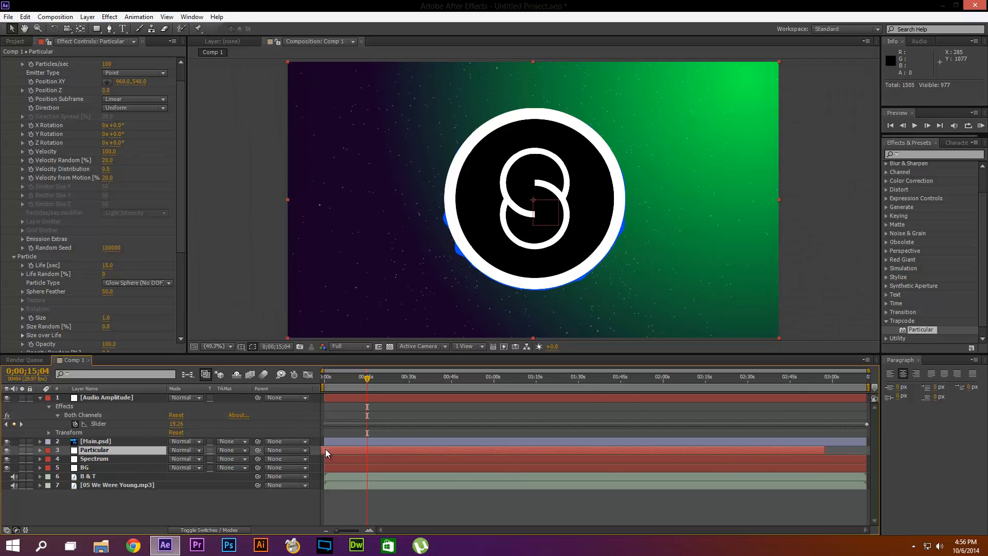
{"action": "left_click", "coordinate": [322, 382]}
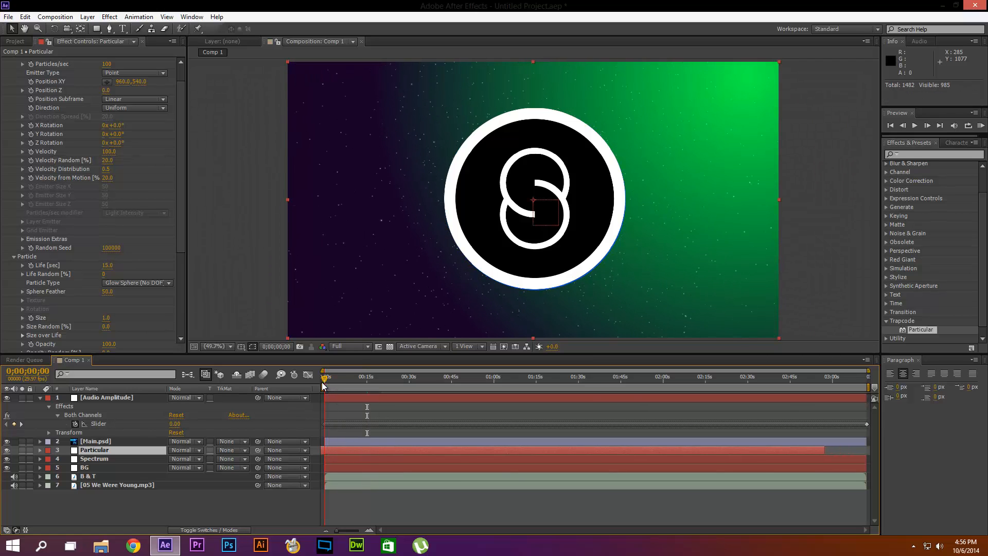
{"action": "left_click_drag", "start_coordinate": [322, 382], "coordinate": [345, 382]}
{"action": "left_click_drag", "start_coordinate": [356, 448], "coordinate": [393, 453]}
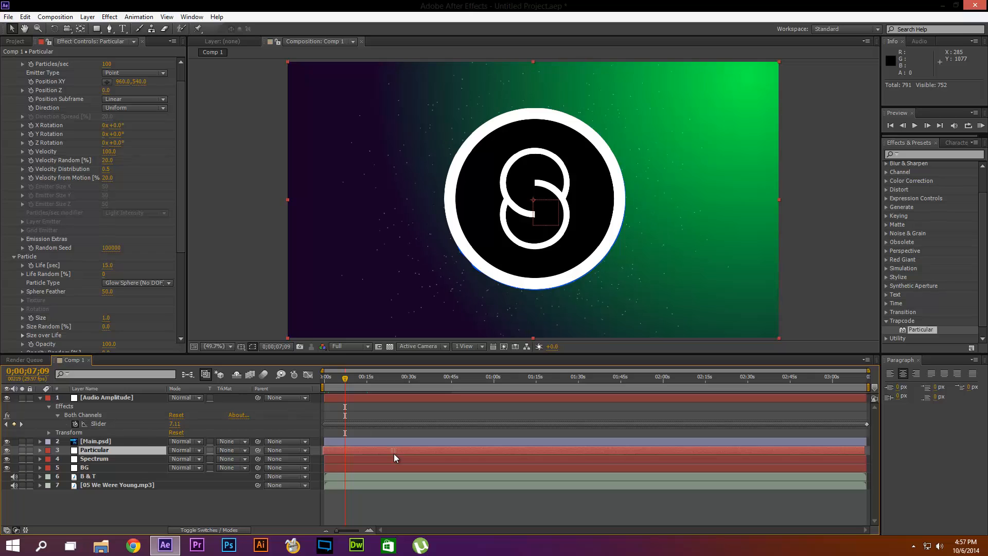
Slide the Particular layer to start about 14 seconds before the composition and extend its end to the composition's end
{"action": "left_click_drag", "start_coordinate": [344, 382], "coordinate": [365, 385]}
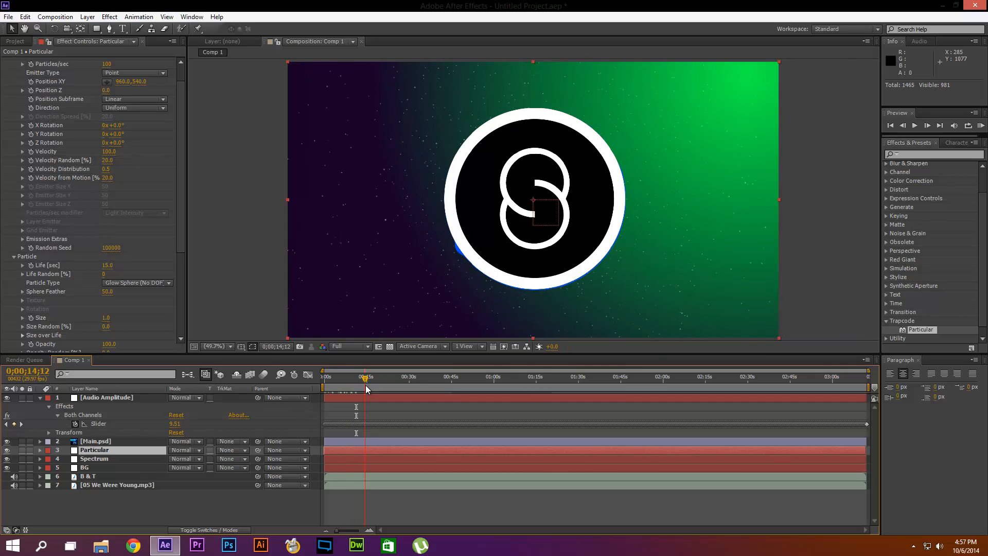
{"action": "left_click_drag", "start_coordinate": [363, 451], "coordinate": [323, 452]}
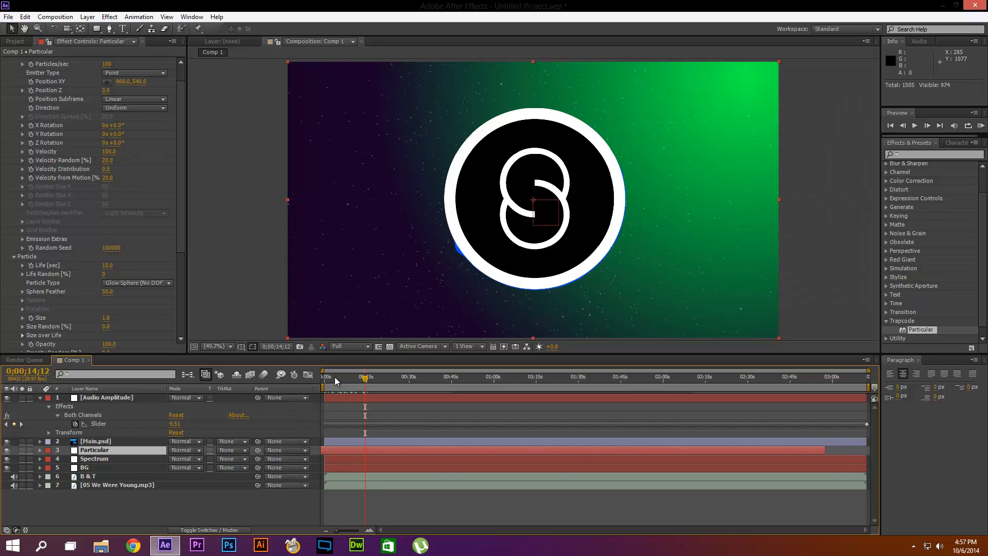
{"action": "left_click_drag", "start_coordinate": [334, 376], "coordinate": [323, 377]}
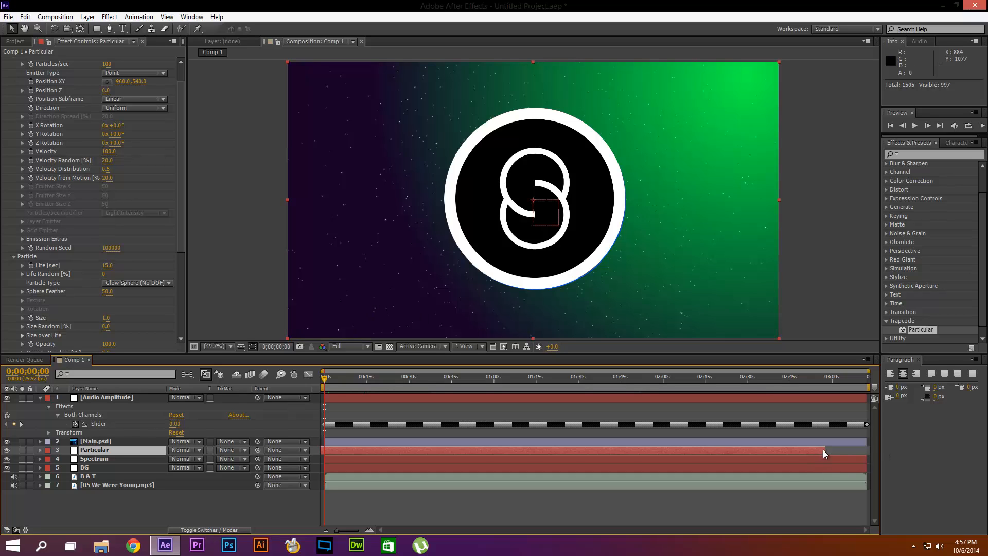
{"action": "left_click_drag", "start_coordinate": [824, 450], "coordinate": [868, 454]}
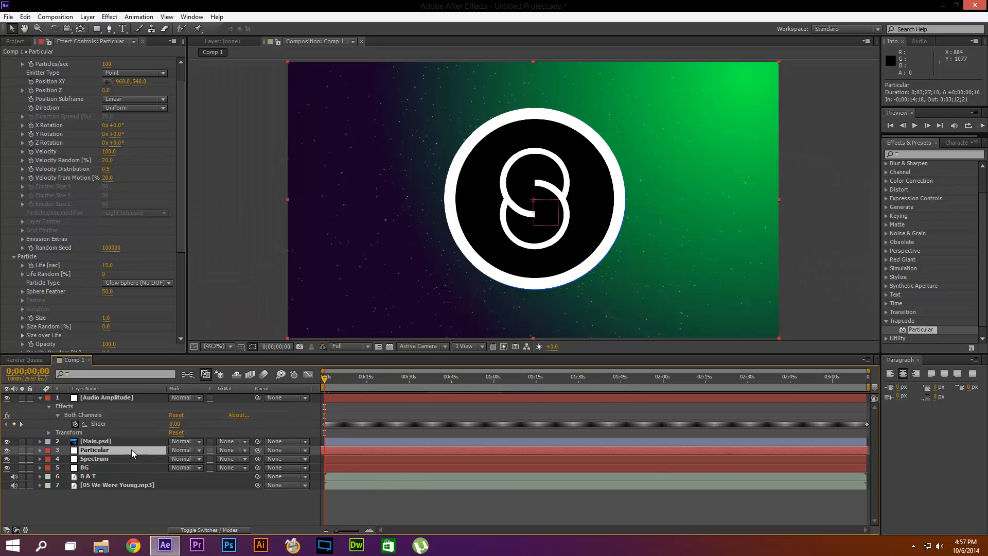
Pre-compose the Particular layer into a new composition named Particular, moving all attributes into it
{"action": "right_click", "coordinate": [100, 452]}
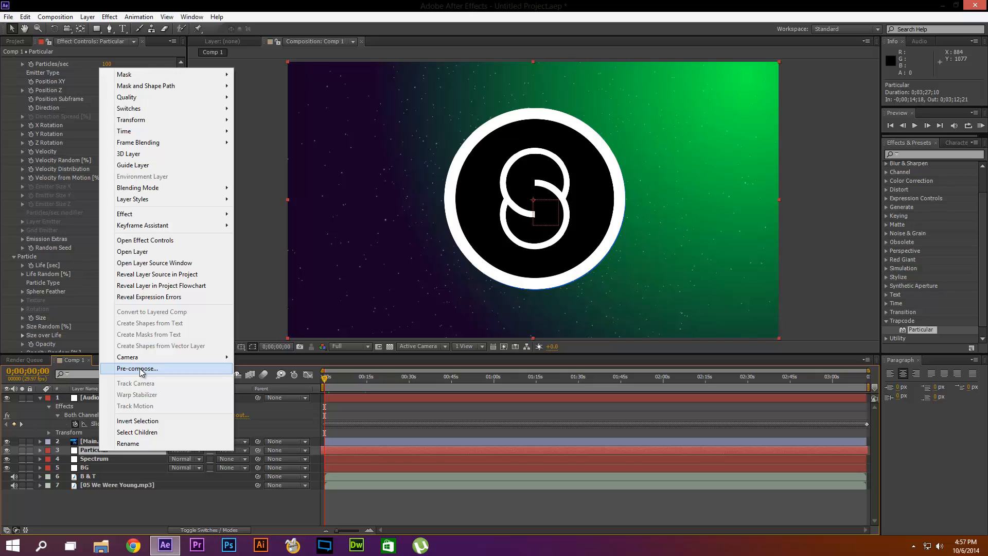
{"action": "left_click", "coordinate": [137, 369]}
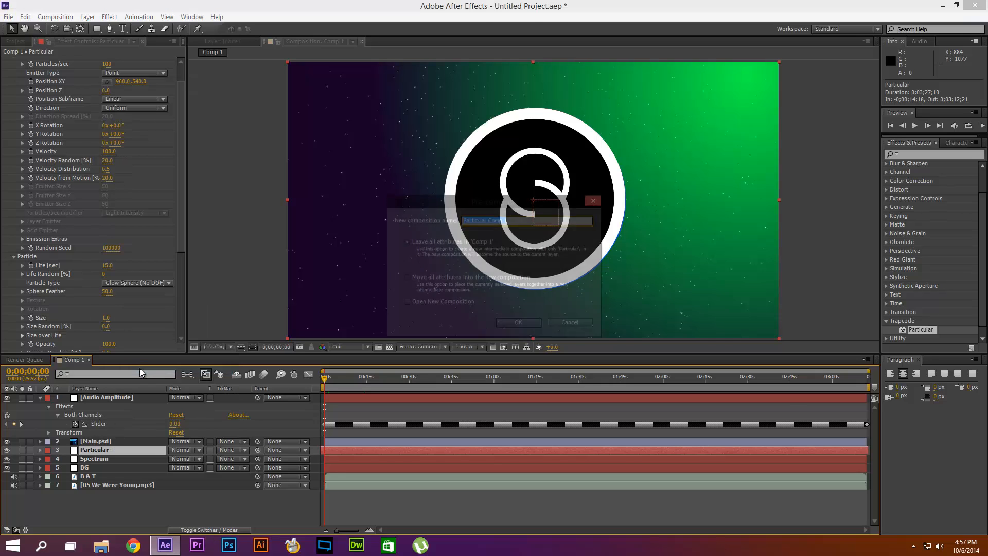
{"action": "left_click", "coordinate": [406, 280]}
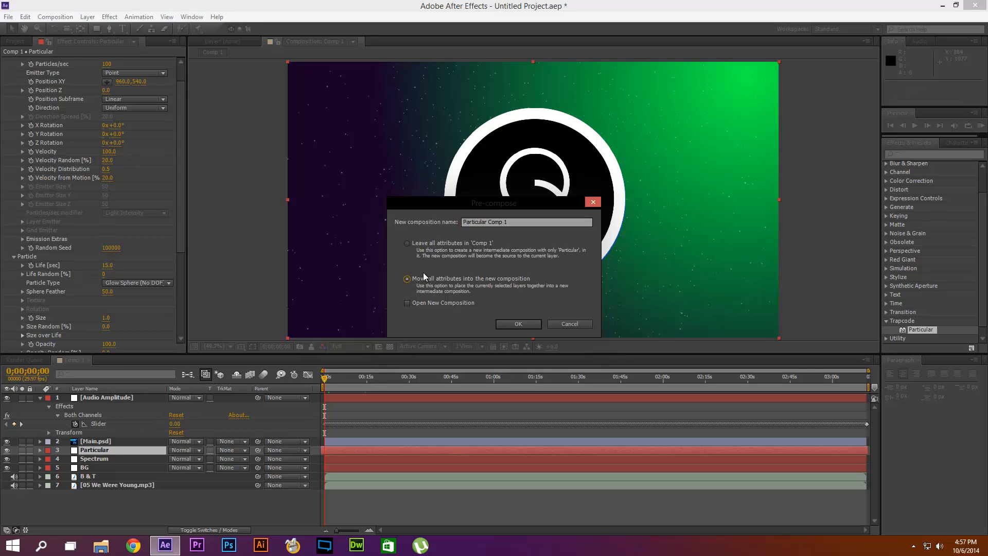
{"action": "left_click", "coordinate": [515, 223]}
{"action": "key", "text": "BackSpace"}
{"action": "key", "text": "BackSpace"}
{"action": "key", "text": "BackSpace"}
{"action": "key", "text": "BackSpace"}
{"action": "key", "text": "BackSpace"}
{"action": "left_click", "coordinate": [518, 324]}
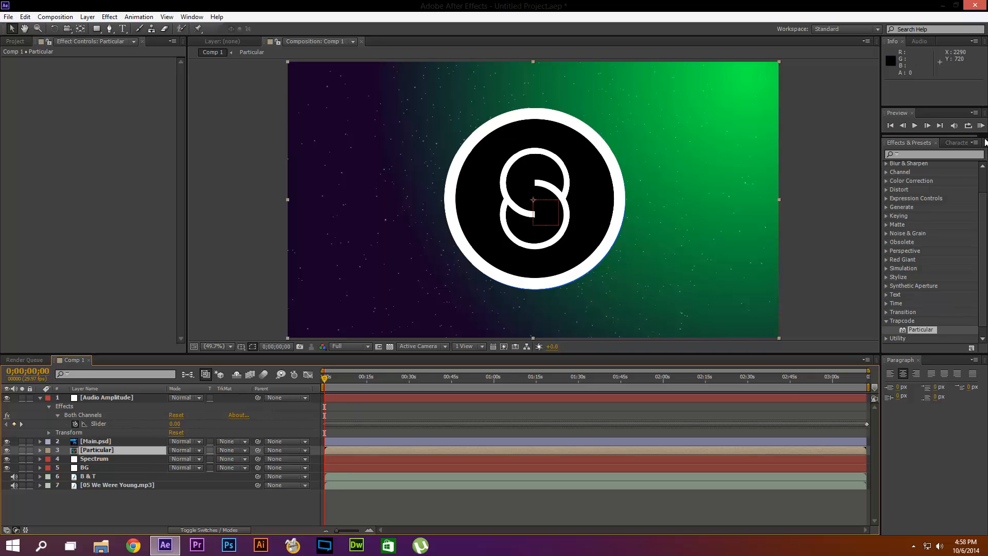
Apply the Timewarp effect from the Time category to the pre-composed Particular layer
{"action": "left_click", "coordinate": [948, 155]}
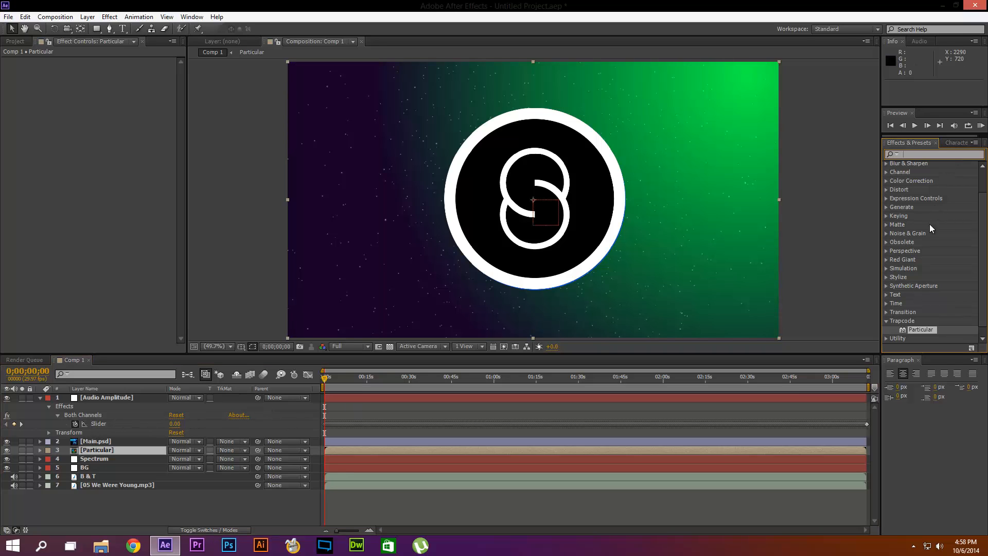
{"action": "left_click", "coordinate": [886, 303]}
{"action": "scroll", "coordinate": [918, 303], "scroll_direction": "down", "scroll_amount": 3}
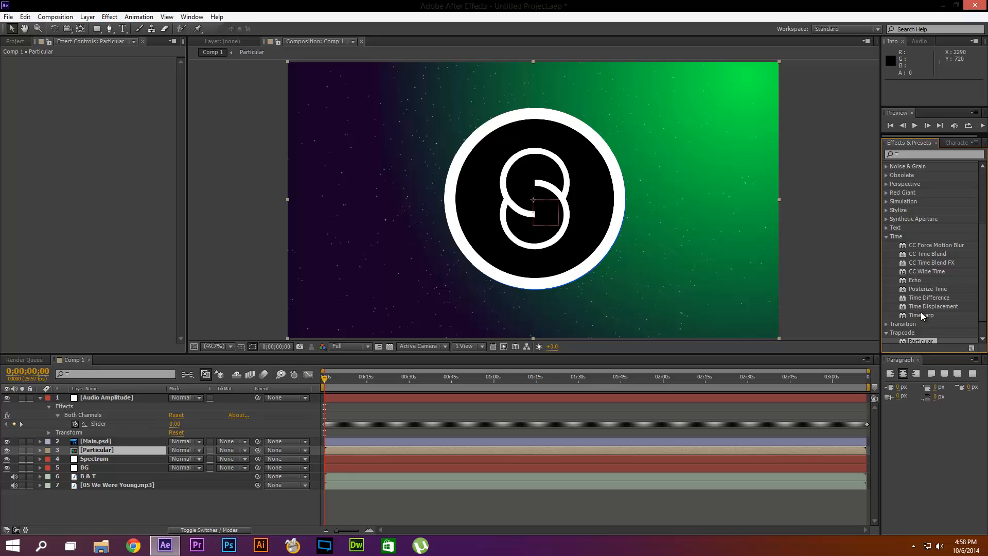
{"action": "left_click_drag", "start_coordinate": [918, 313], "coordinate": [125, 448]}
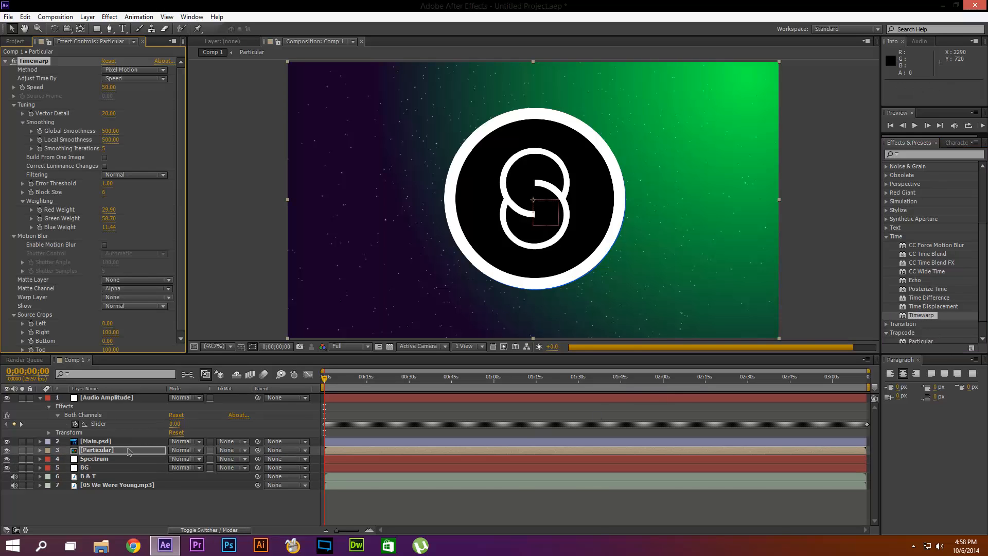
Try a Timewarp speed of 10 on the Particular layer
{"action": "left_click", "coordinate": [108, 88]}
{"action": "type", "text": "10"}
{"action": "key", "text": "Return"}
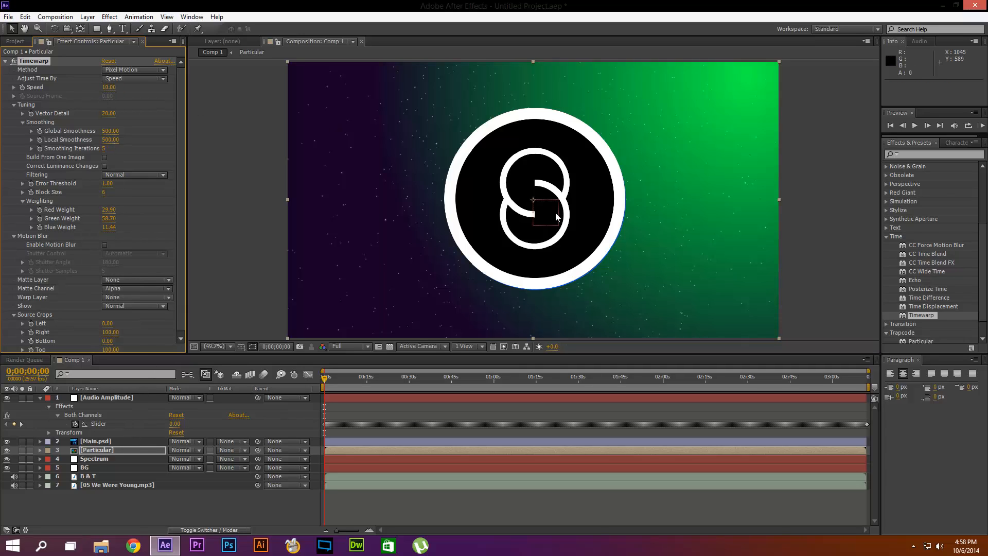
Set the Timewarp speed of the Particular layer to 100
{"action": "left_click", "coordinate": [109, 88]}
{"action": "type", "text": "100"}
{"action": "key", "text": "Return"}
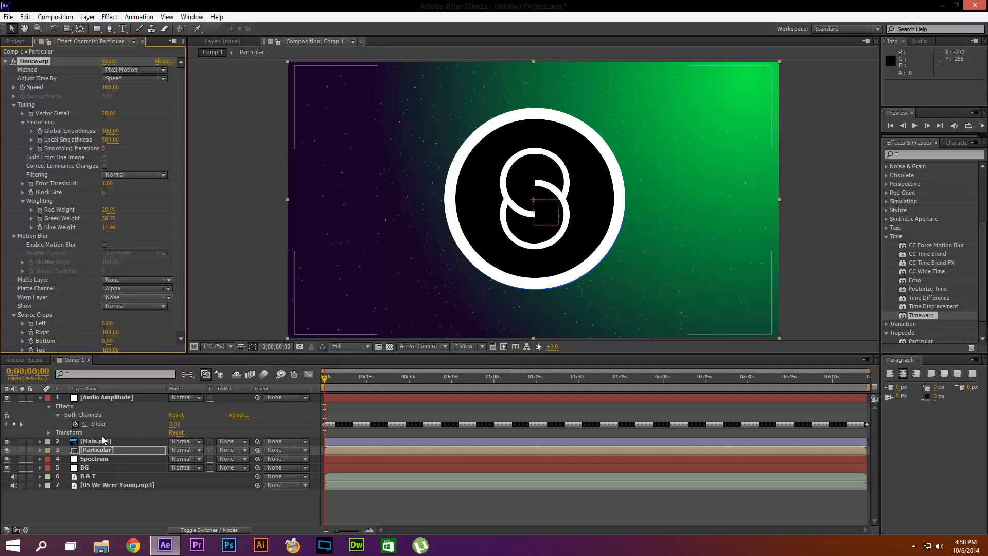
Link the Particular layer's Timewarp Speed by expression to the Audio Amplitude layer's Both Channels Slider
{"action": "left_click", "coordinate": [40, 450]}
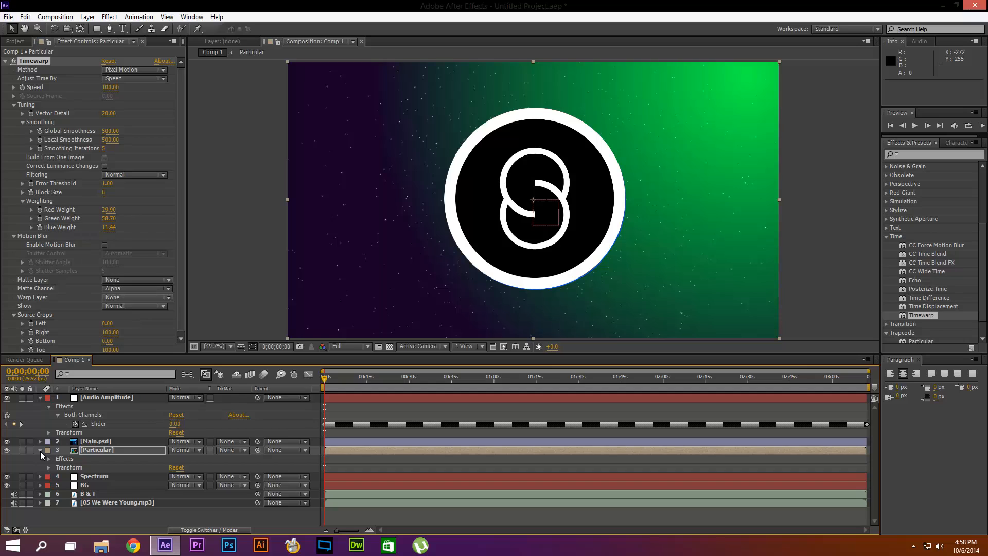
{"action": "left_click", "coordinate": [48, 458]}
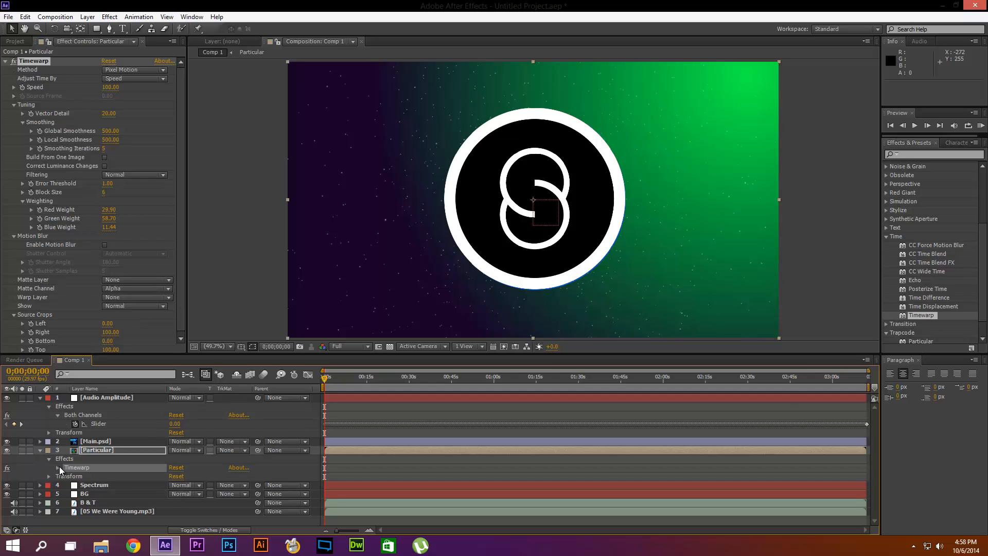
{"action": "left_click", "coordinate": [57, 468]}
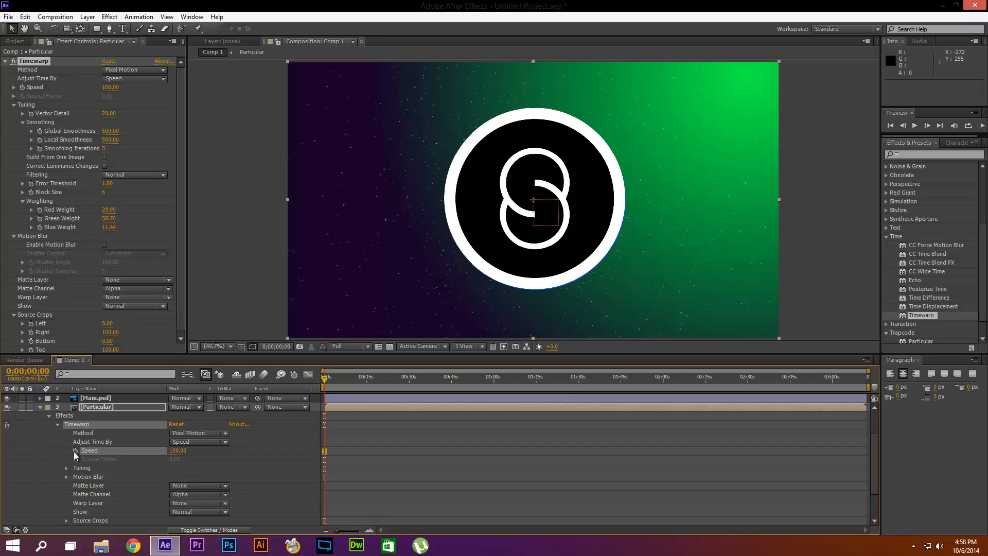
{"action": "left_click", "coordinate": [74, 450], "text": "alt"}
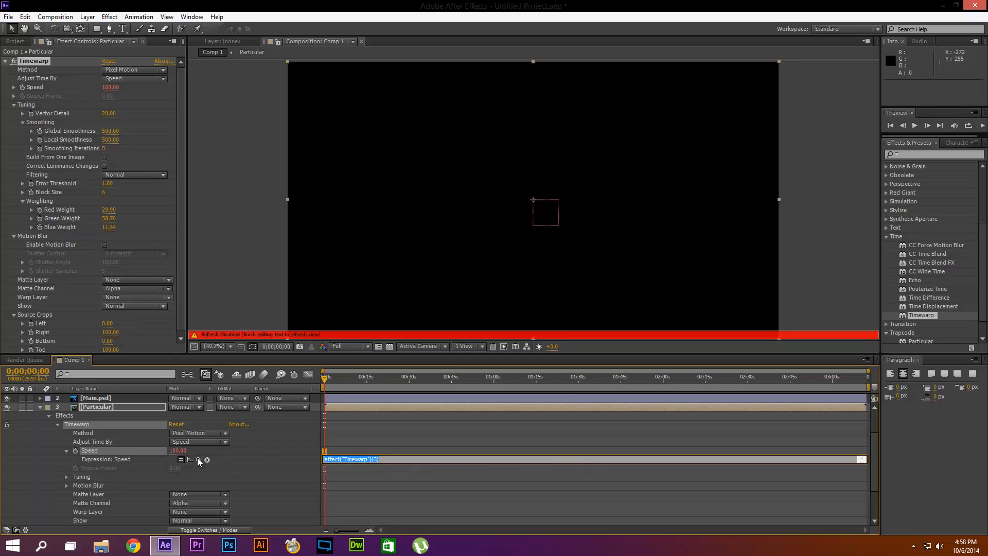
{"action": "scroll", "coordinate": [198, 460], "scroll_direction": "up", "scroll_amount": 2}
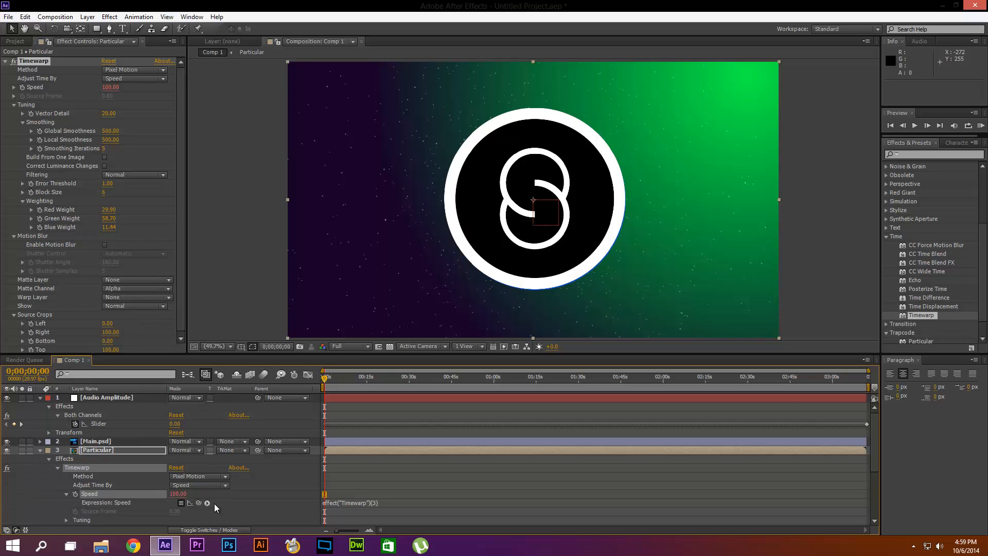
{"action": "left_click_drag", "start_coordinate": [199, 501], "coordinate": [109, 423]}
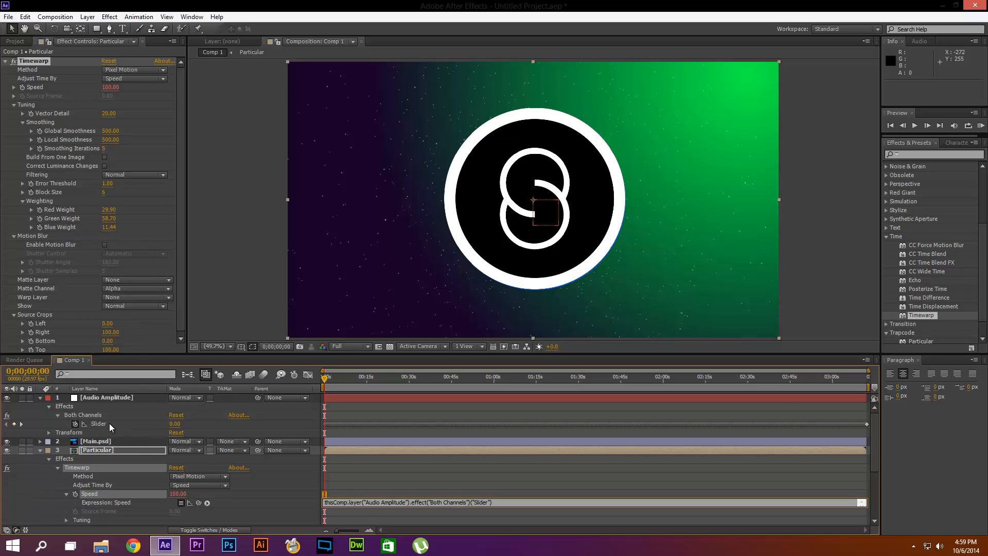
{"action": "left_click", "coordinate": [333, 383]}
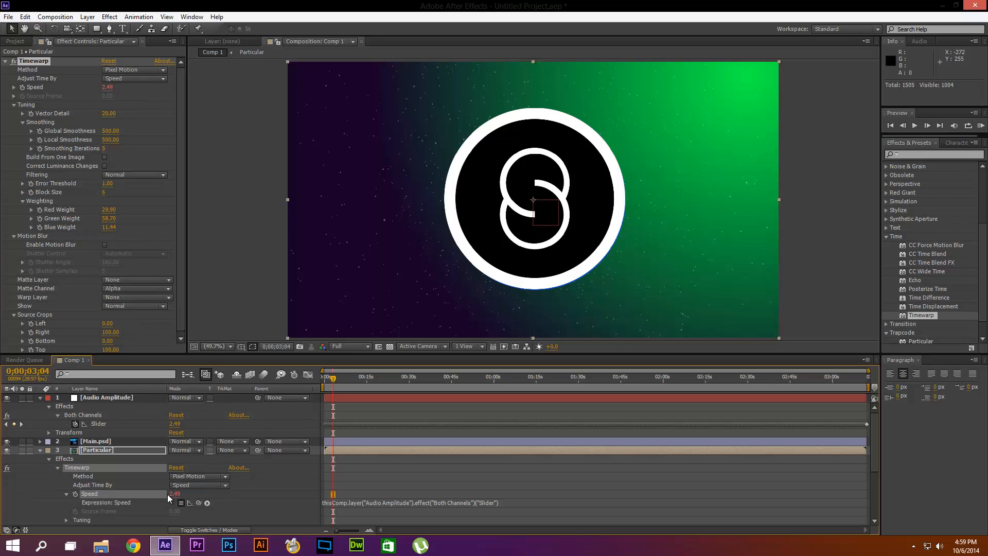
Try multiplying the Timewarp Speed expression by 10 and check the speed at 0;00;14;23
{"action": "left_click", "coordinate": [503, 503]}
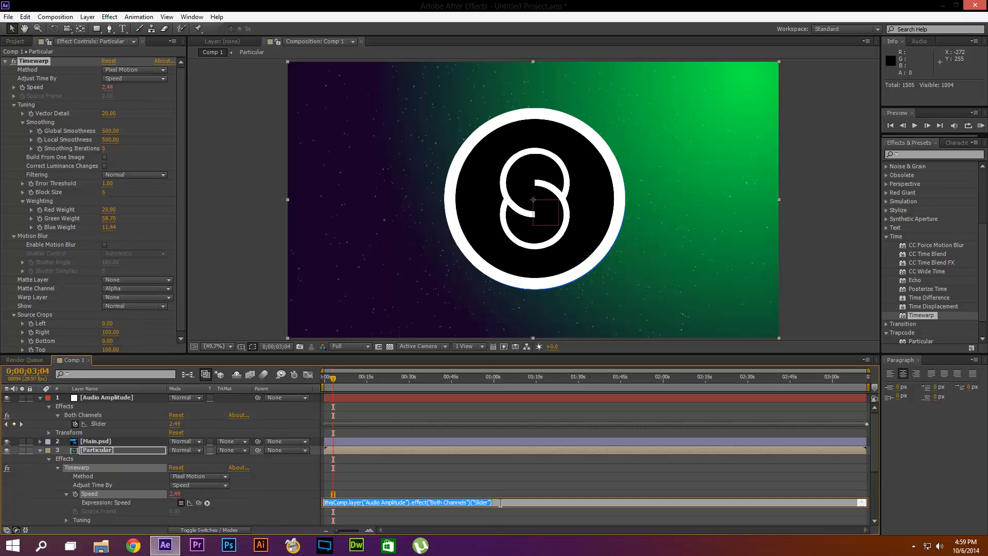
{"action": "left_click", "coordinate": [501, 503]}
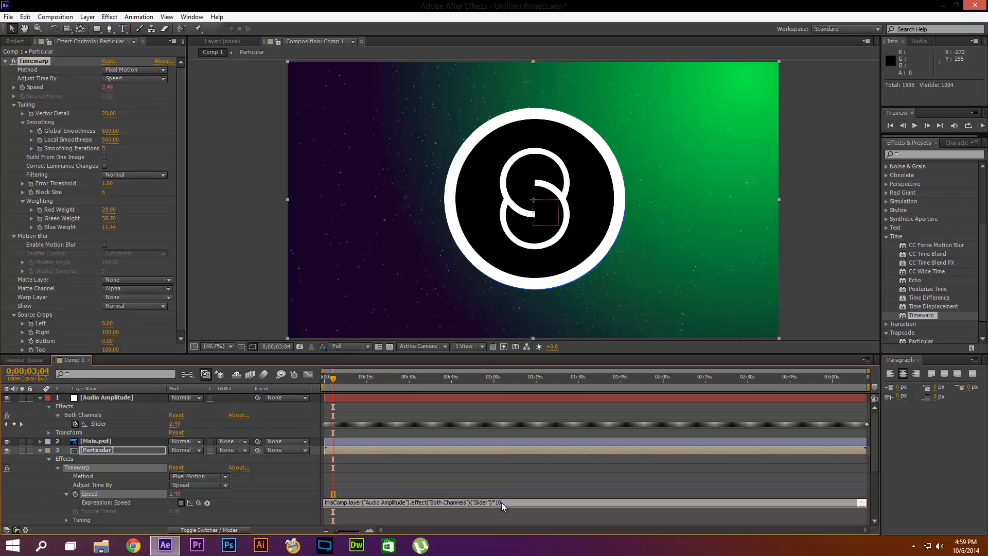
{"action": "type", "text": "*10"}
{"action": "left_click", "coordinate": [297, 498]}
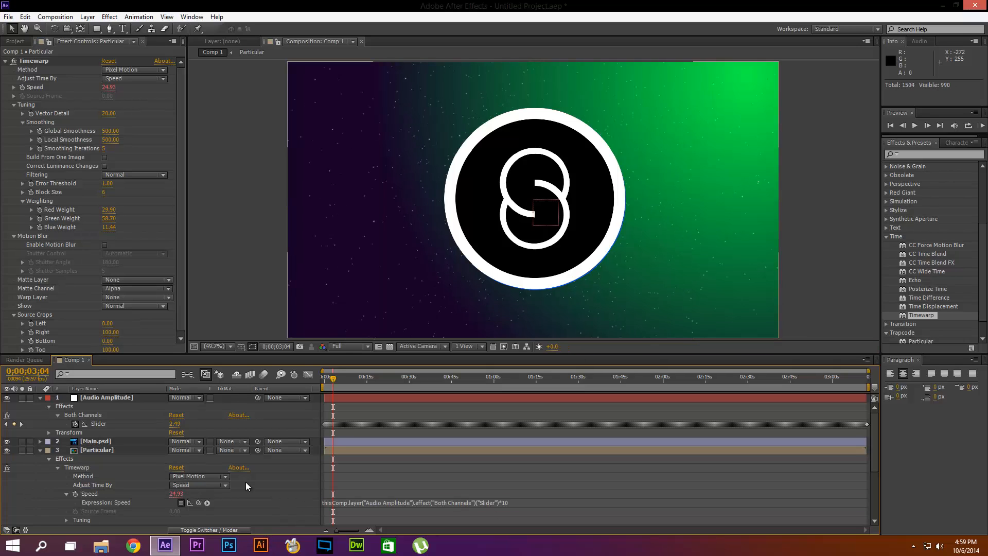
{"action": "left_click", "coordinate": [366, 379]}
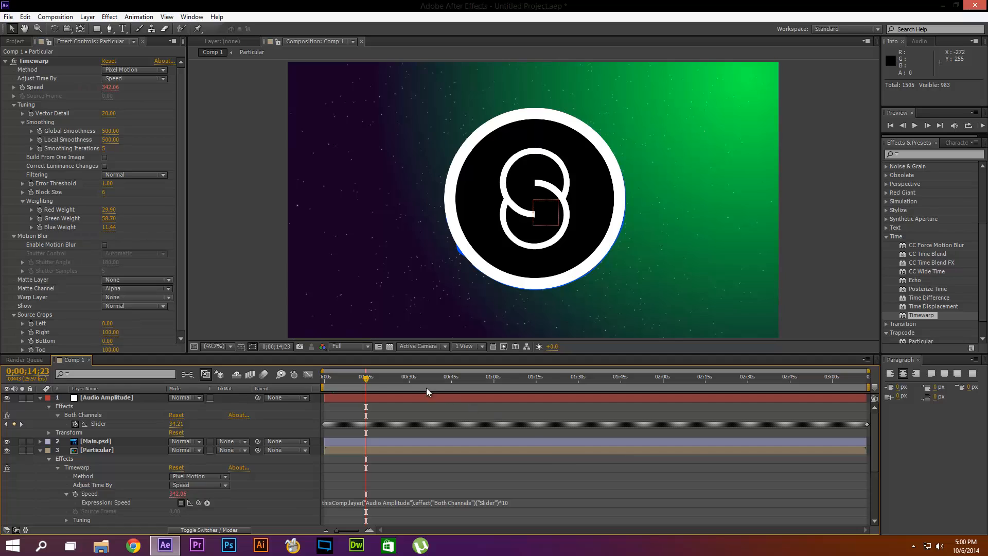
Remove the *10 multiplier from the end of the Timewarp Speed expression
{"action": "left_click", "coordinate": [511, 503]}
{"action": "left_click", "coordinate": [504, 502]}
{"action": "key", "text": "BackSpace"}
{"action": "key", "text": "BackSpace"}
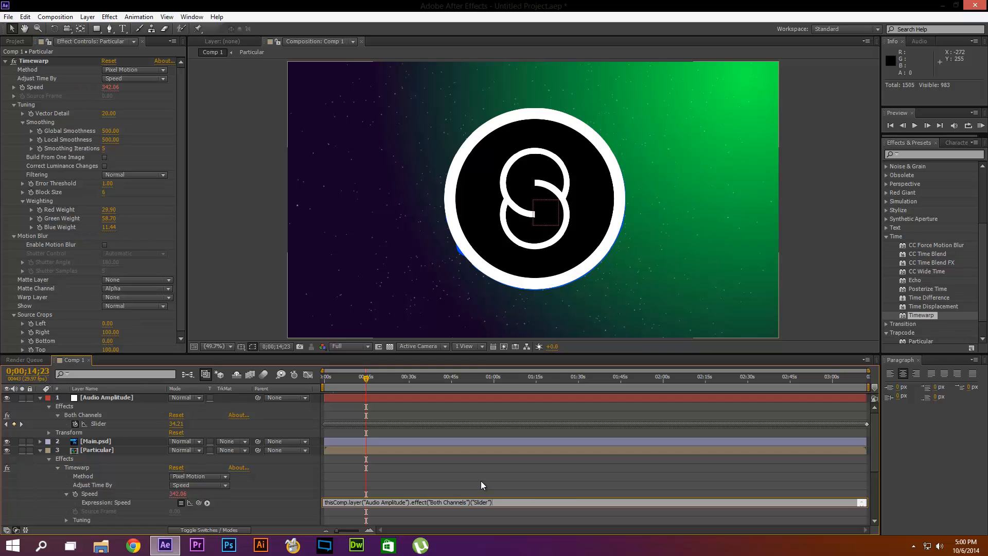
{"action": "left_click", "coordinate": [322, 489]}
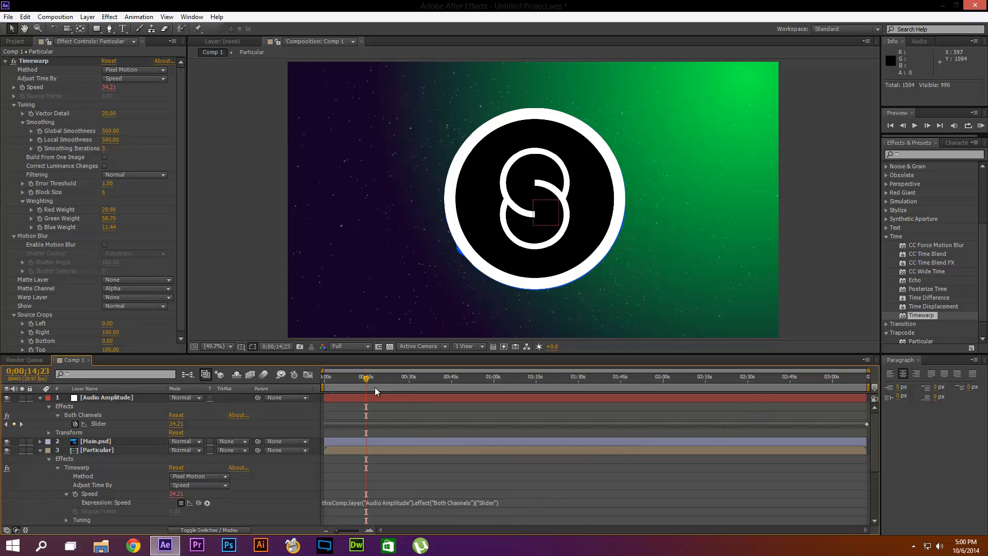
Preview the composition at 0;02;27;05 and collapse the properties of the Audio Amplitude and Particular layers
{"action": "left_click_drag", "start_coordinate": [375, 385], "coordinate": [739, 383]}
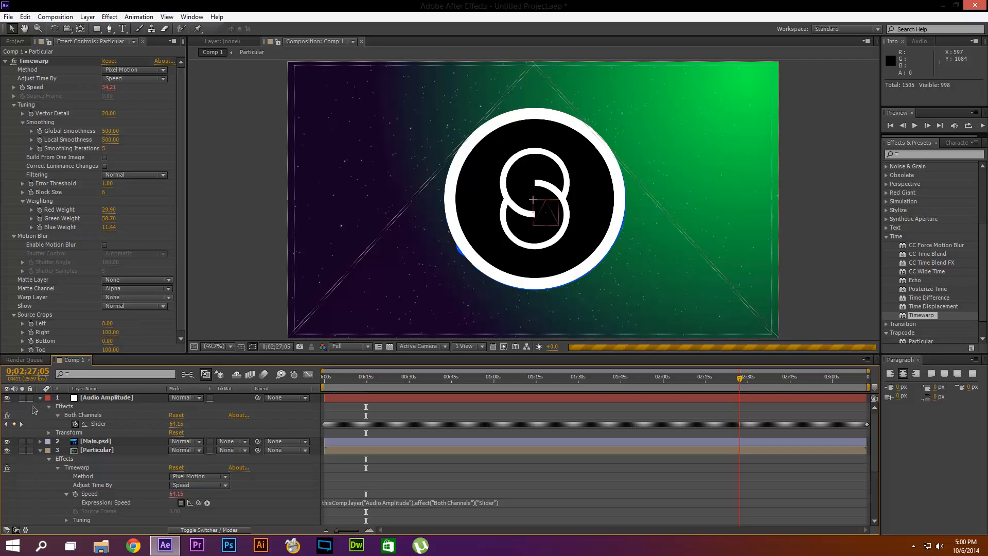
{"action": "scroll", "coordinate": [92, 442], "scroll_direction": "down", "scroll_amount": 1}
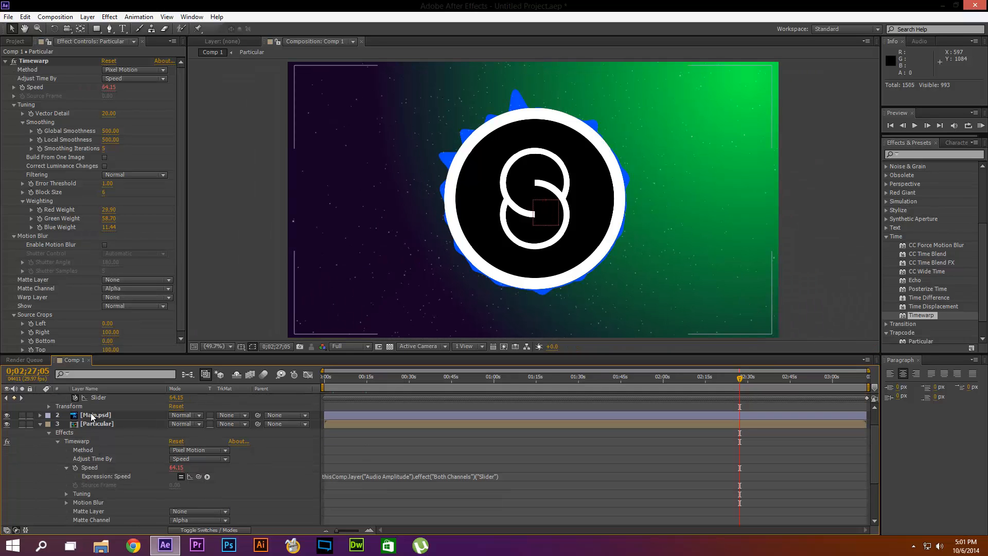
{"action": "scroll", "coordinate": [74, 427], "scroll_direction": "up", "scroll_amount": 1}
{"action": "left_click", "coordinate": [40, 397]}
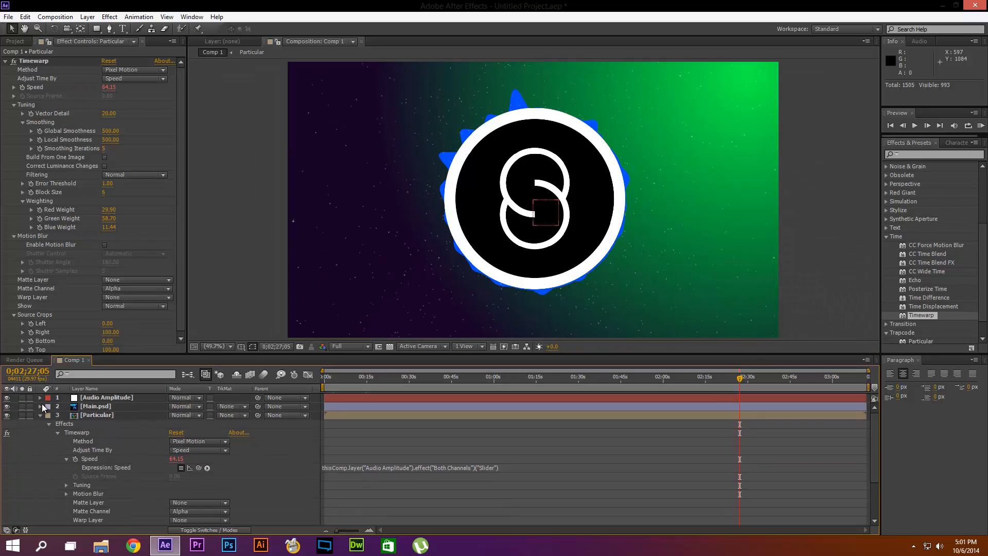
{"action": "left_click", "coordinate": [40, 415]}
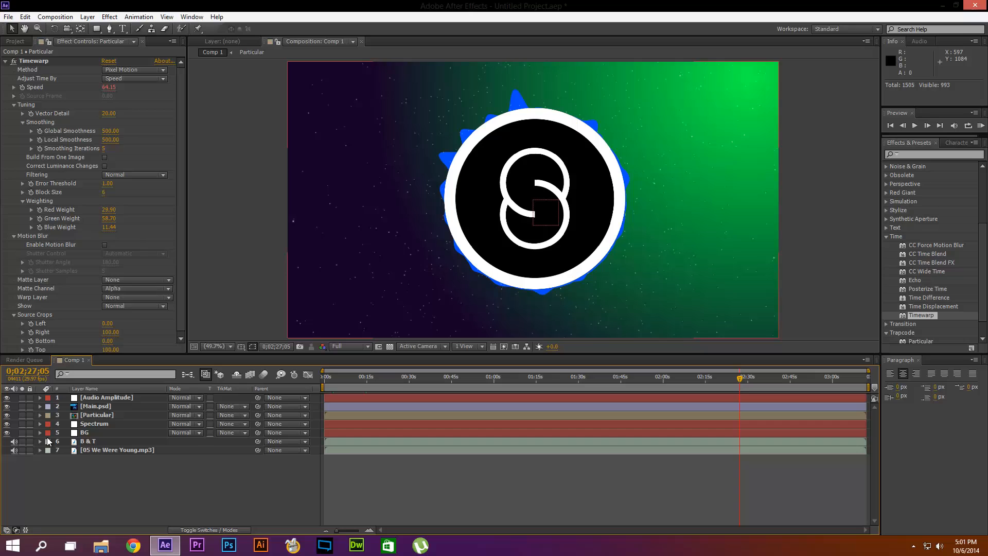
Delete the B & T and 05 We Were Young.mp3 audio layers from Comp 1
{"action": "left_click", "coordinate": [86, 449]}
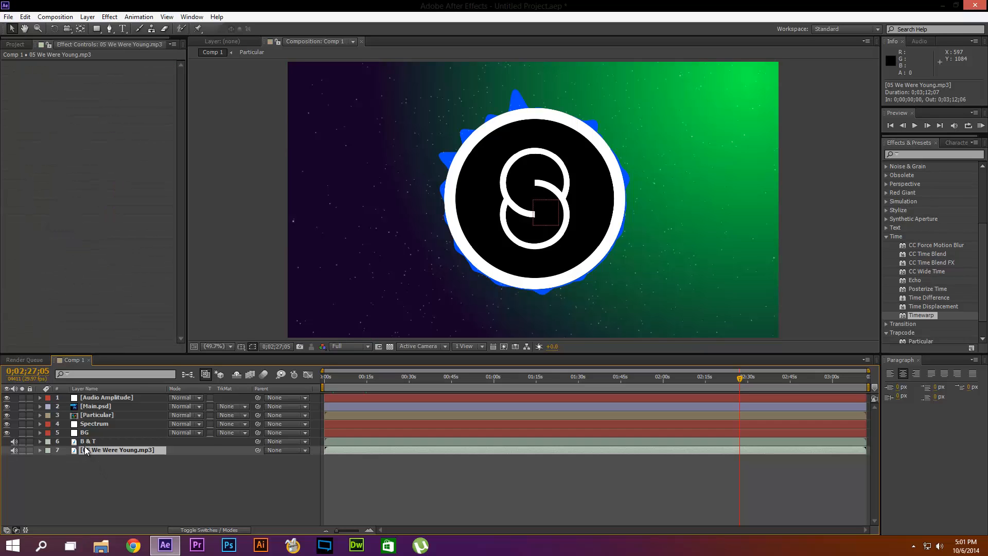
{"action": "left_click", "coordinate": [80, 441], "text": "shift"}
{"action": "key", "text": "Delete"}
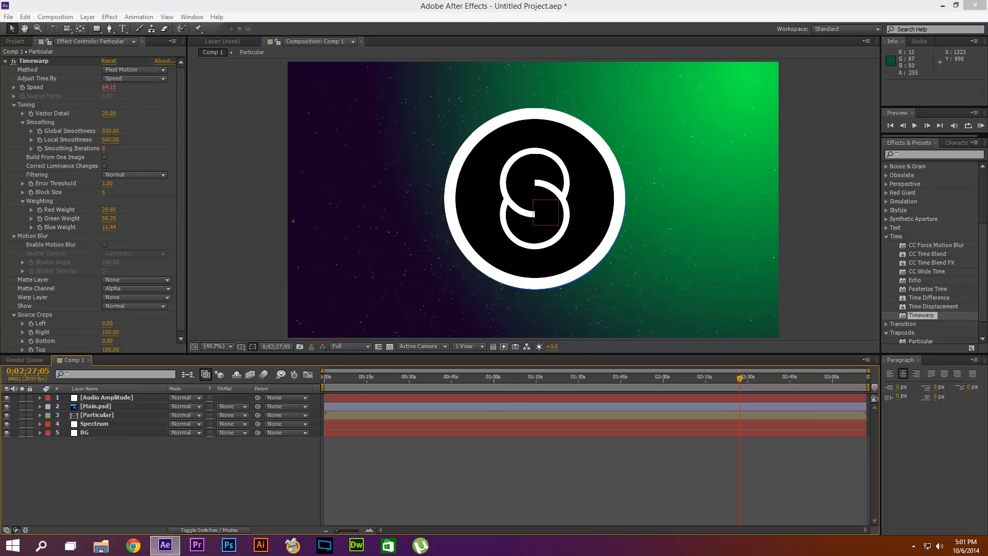
Import 06 Today.mp3 into the project and place it in Comp 1 below the BG layer
{"action": "left_click_drag", "start_coordinate": [798, 499], "coordinate": [222, 452]}
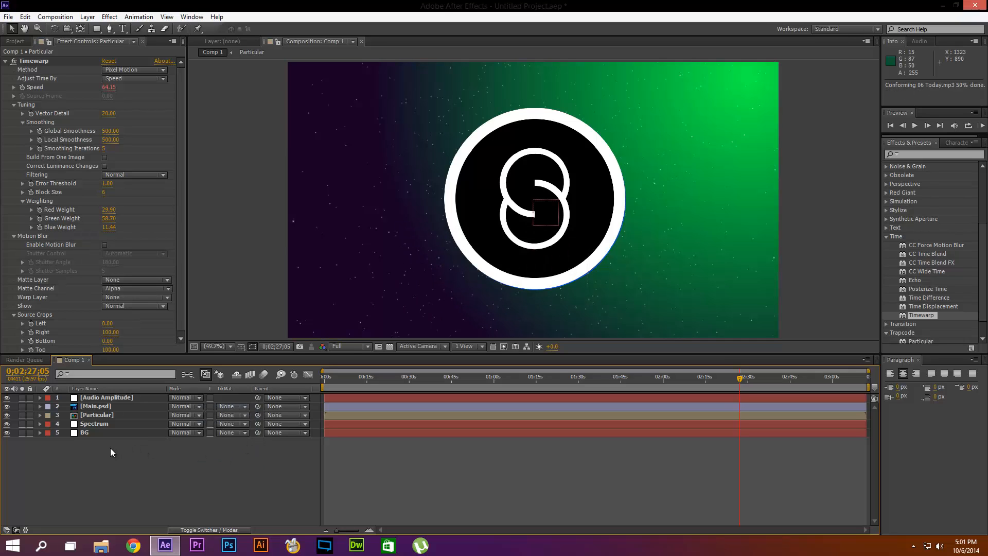
{"action": "left_click", "coordinate": [15, 41]}
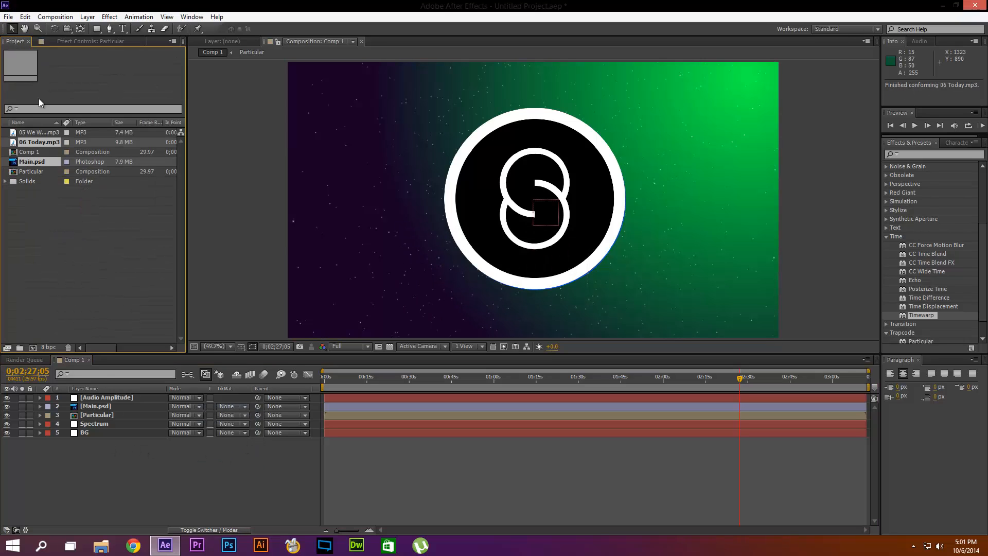
{"action": "left_click_drag", "start_coordinate": [39, 142], "coordinate": [90, 443]}
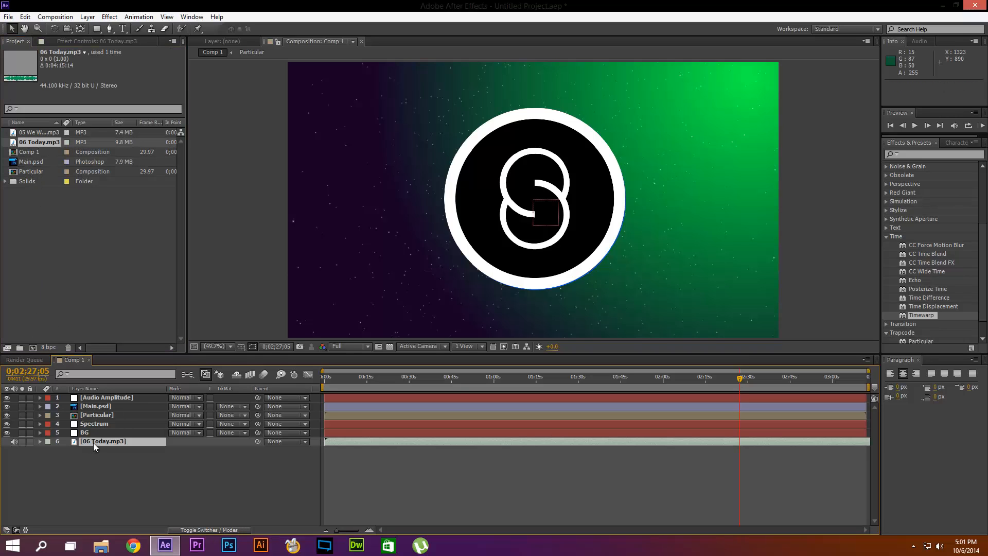
Duplicate the 06 Today.mp3 layer and rename the upper copy B & T
{"action": "key", "text": "ctrl+d"}
{"action": "right_click", "coordinate": [94, 442]}
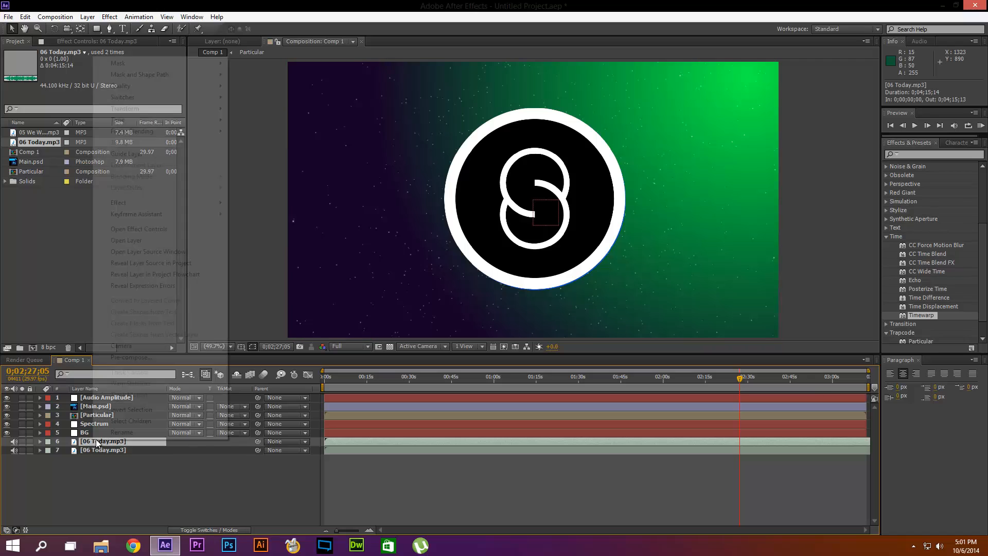
{"action": "left_click", "coordinate": [115, 432]}
{"action": "type", "text": "B"}
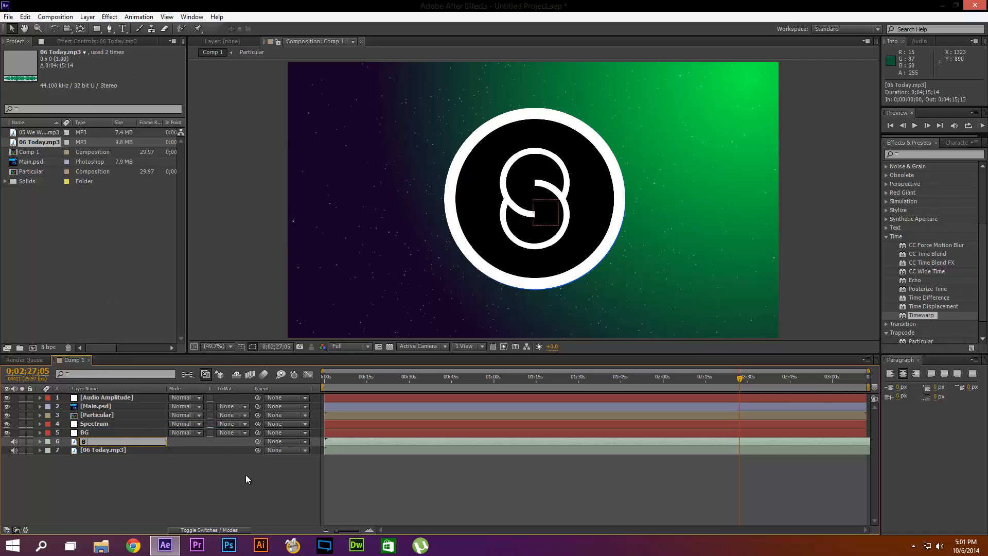
{"action": "type", "text": " & T"}
{"action": "key", "text": "Return"}
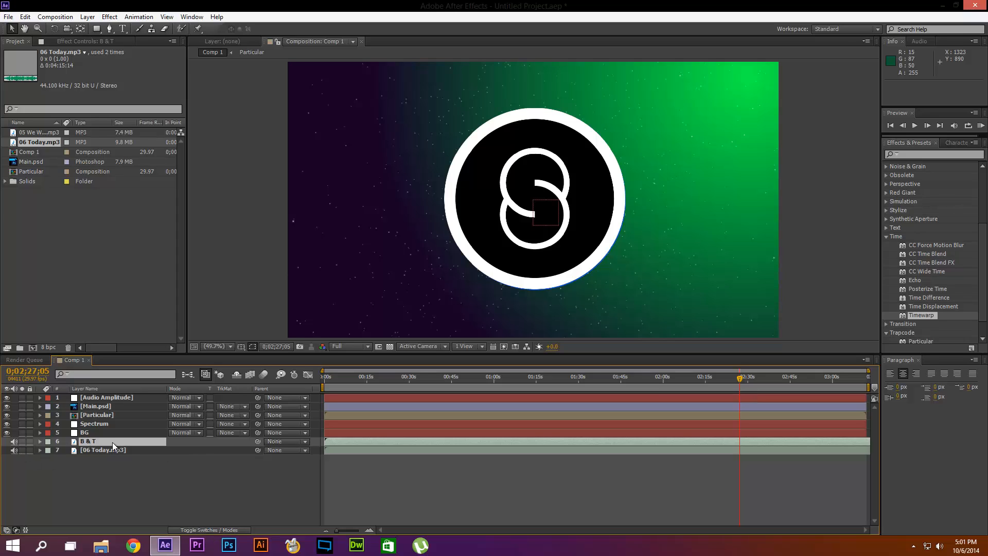
Apply the Bass & Treble effect to the B & T layer with Bass at 100 and Treble at -100
{"action": "left_click", "coordinate": [919, 154]}
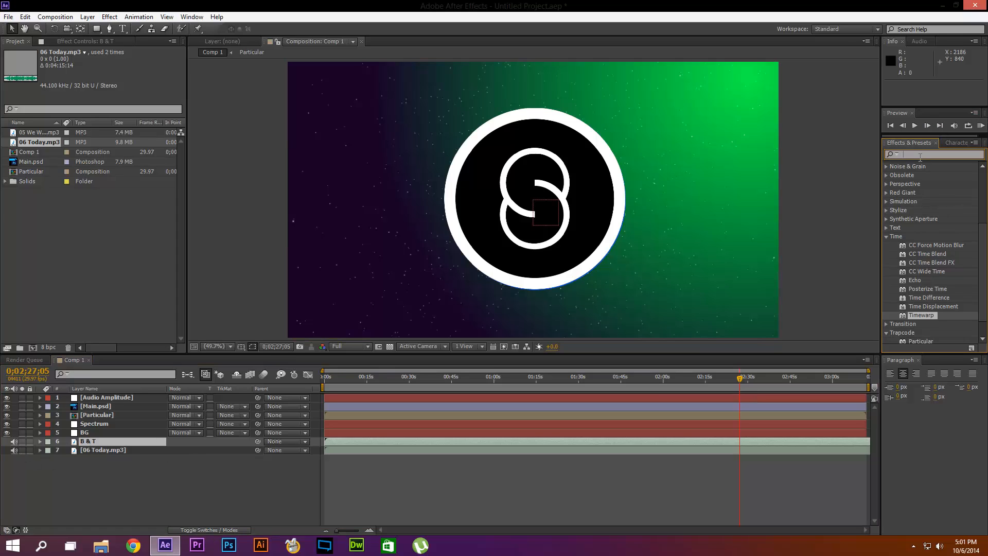
{"action": "type", "text": "bass"}
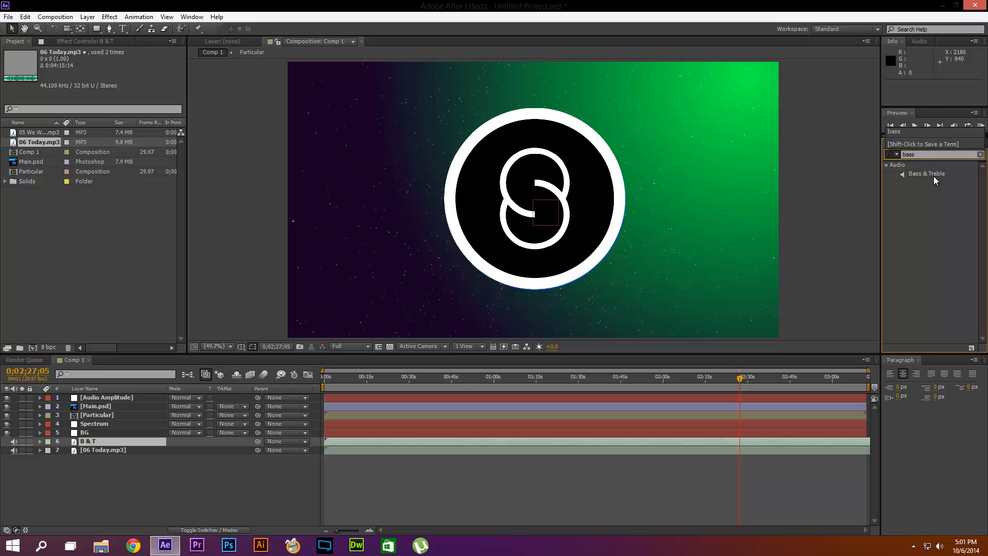
{"action": "left_click_drag", "start_coordinate": [934, 176], "coordinate": [122, 440]}
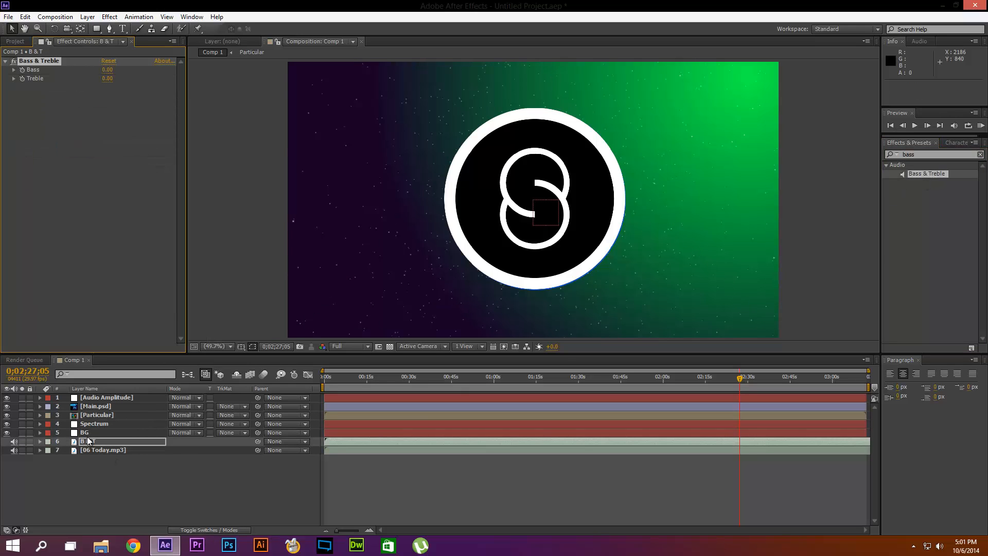
{"action": "left_click_drag", "start_coordinate": [232, 44], "coordinate": [231, 60]}
{"action": "left_click_drag", "start_coordinate": [109, 84], "coordinate": [51, 85]}
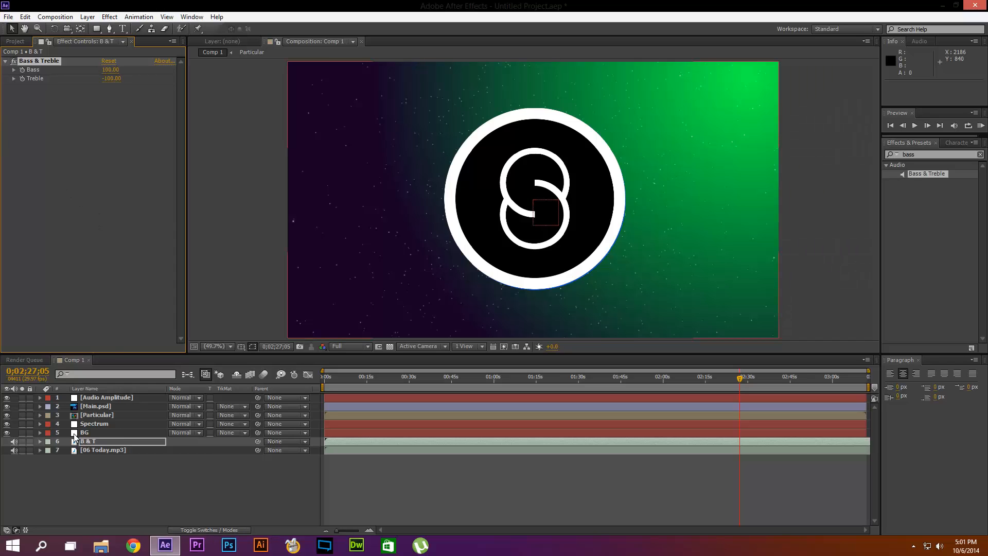
Convert the B & T layer's audio to keyframes and delete the old Audio Amplitude layer beneath the new one
{"action": "right_click", "coordinate": [95, 441]}
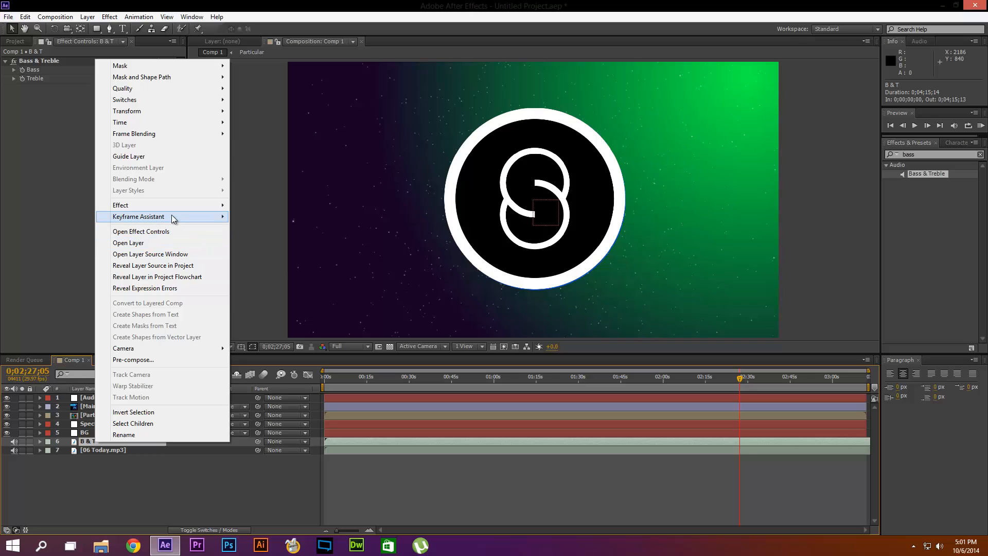
{"action": "mouse_move", "coordinate": [171, 215]}
{"action": "left_click", "coordinate": [279, 216]}
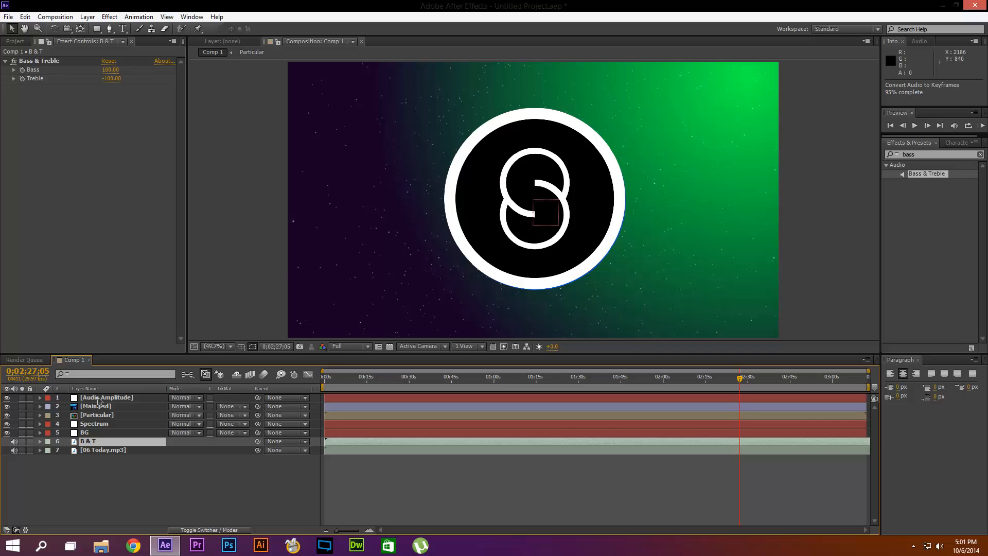
{"action": "left_click", "coordinate": [103, 406]}
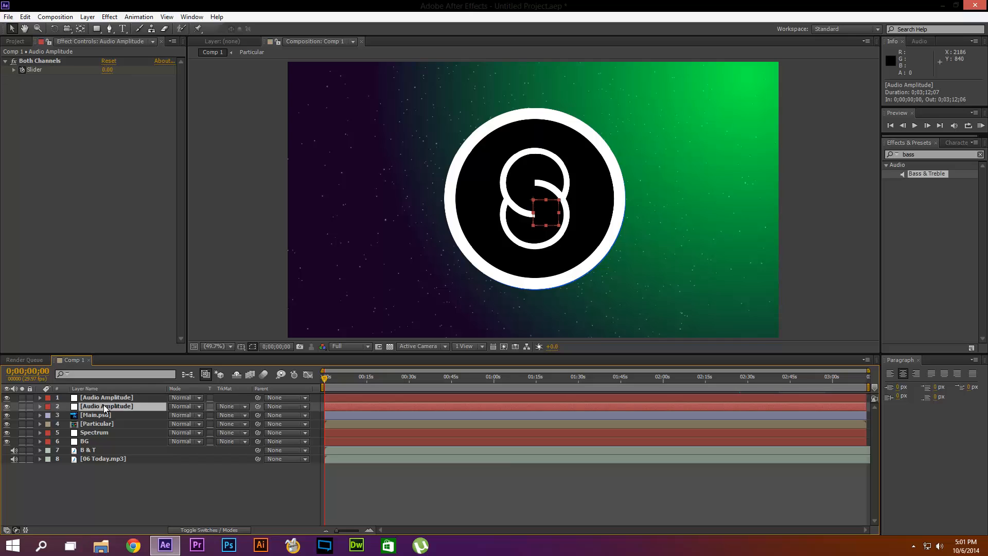
{"action": "key", "text": "Delete"}
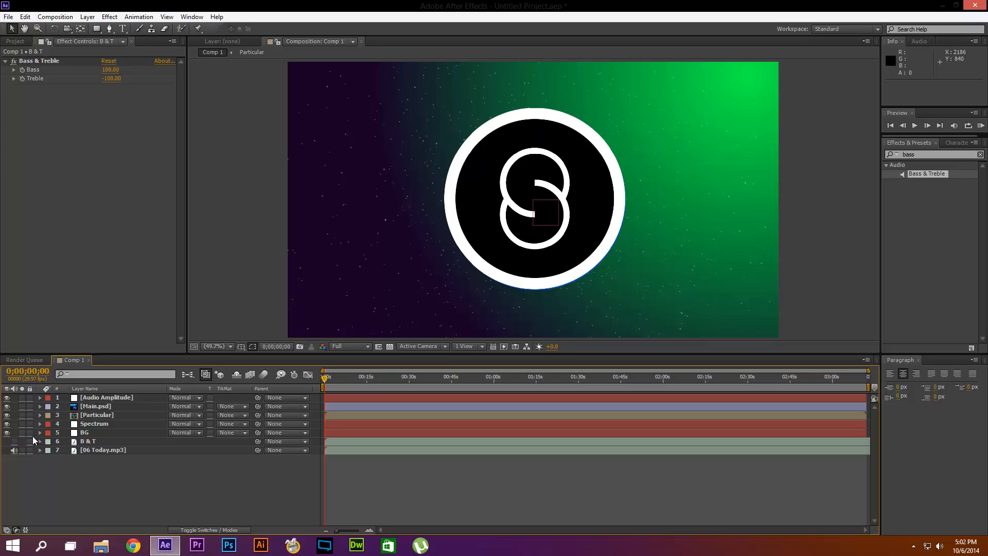
Set the Spectrum layer's Audio Spectrum source to the 06 Today.mp3 layer and check the frame at 0;00;15;15
{"action": "left_click", "coordinate": [91, 422]}
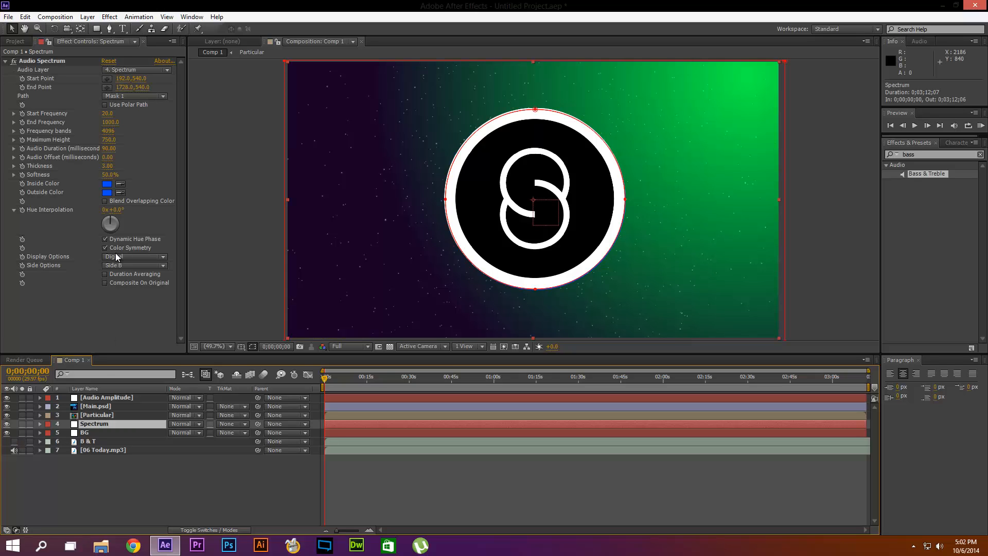
{"action": "left_click", "coordinate": [131, 70]}
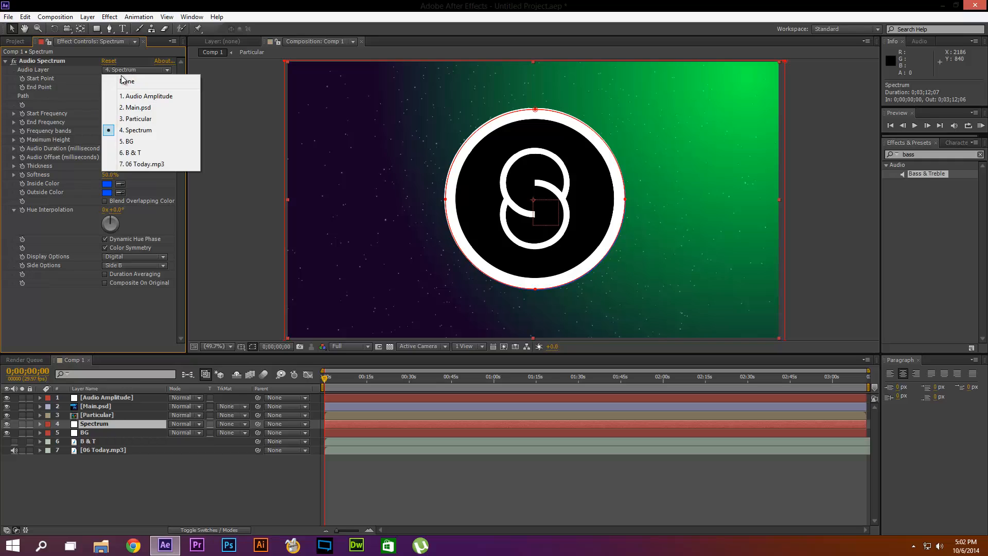
{"action": "left_click", "coordinate": [138, 166]}
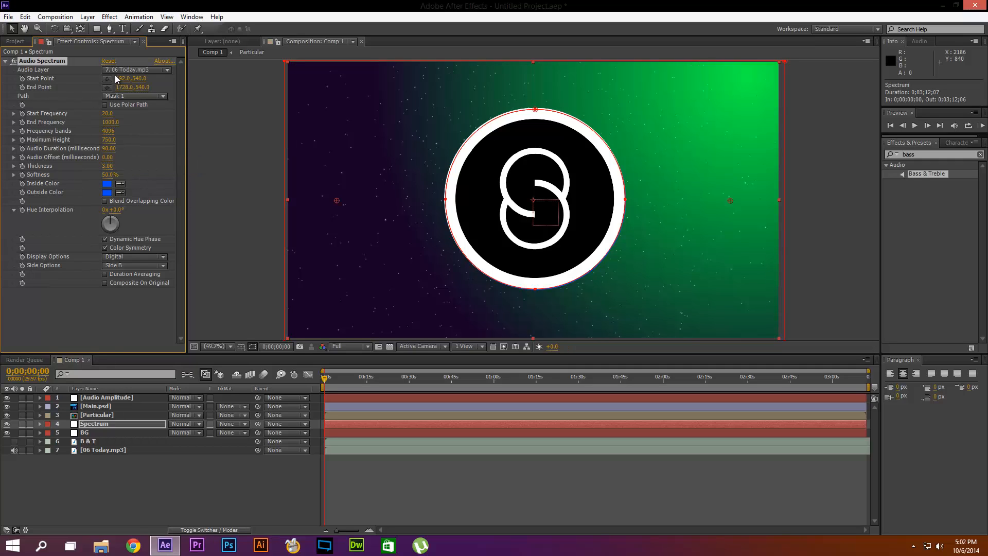
{"action": "left_click", "coordinate": [368, 379]}
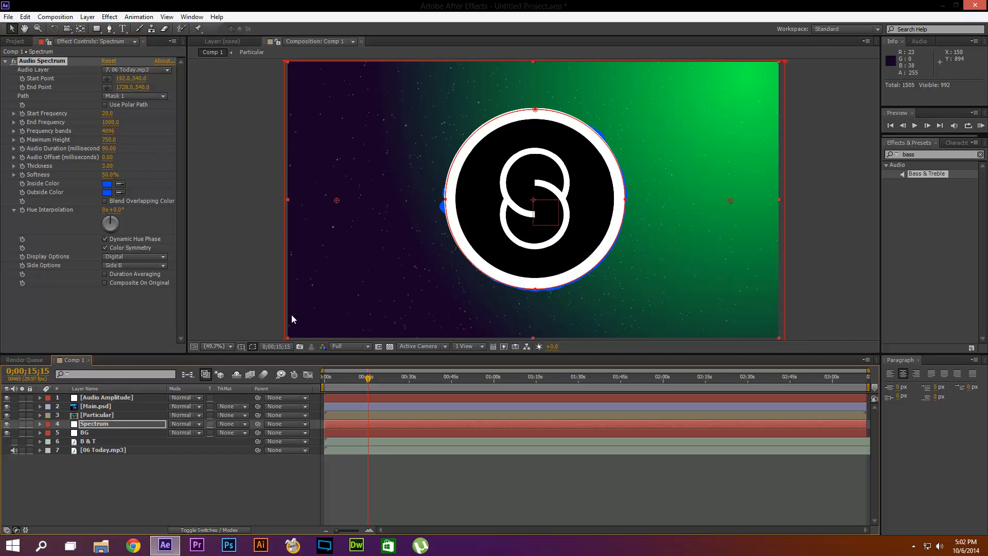
Try to link the Particular layer's Timewarp Speed expression directly to the Audio Amplitude layer
{"action": "left_click", "coordinate": [95, 415]}
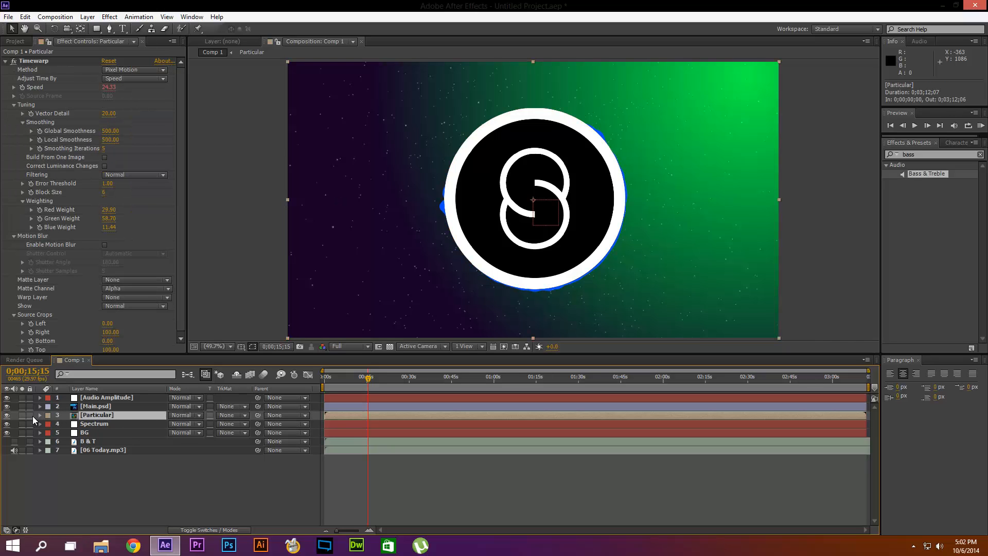
{"action": "left_click", "coordinate": [40, 414]}
{"action": "scroll", "coordinate": [79, 424], "scroll_direction": "down", "scroll_amount": 1}
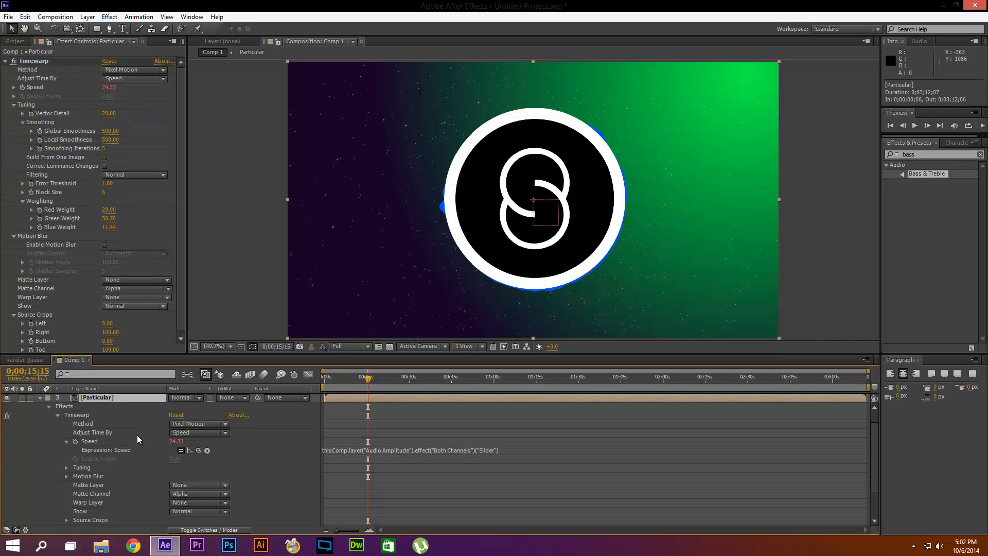
{"action": "left_click_drag", "start_coordinate": [198, 450], "coordinate": [123, 397]}
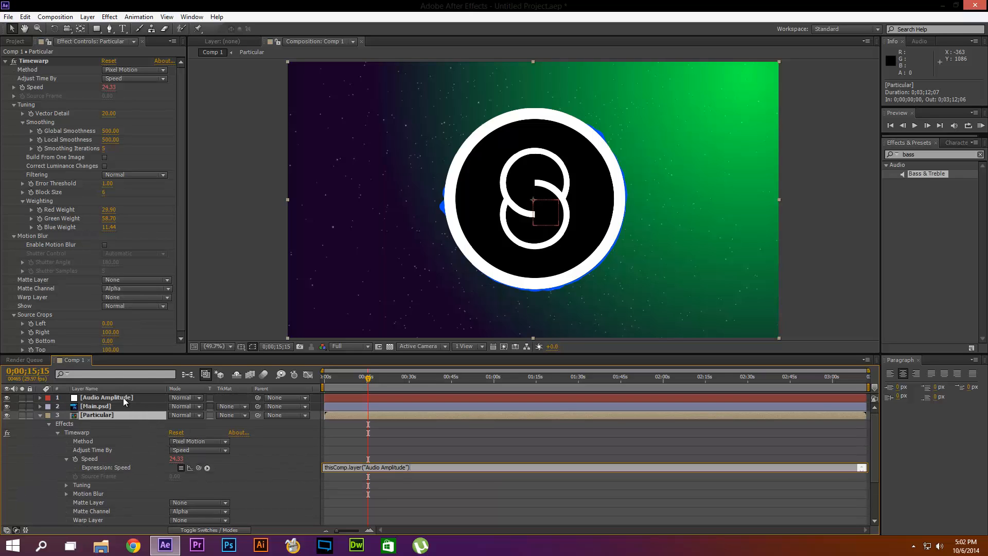
{"action": "left_click", "coordinate": [42, 395]}
{"action": "left_click", "coordinate": [39, 398]}
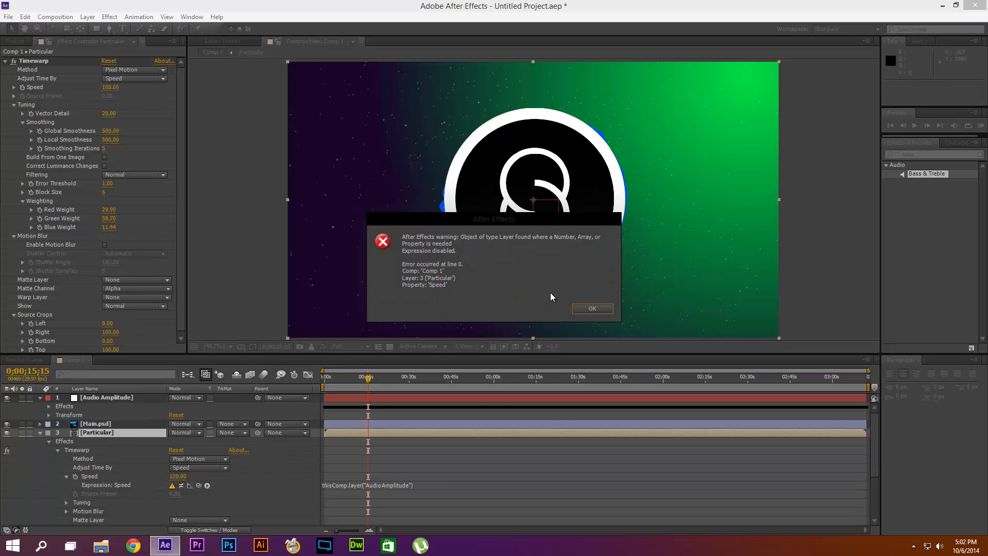
{"action": "left_click", "coordinate": [592, 308]}
Delete the Left Channel and Right Channel effects from the Audio Amplitude layer
{"action": "left_click", "coordinate": [49, 406]}
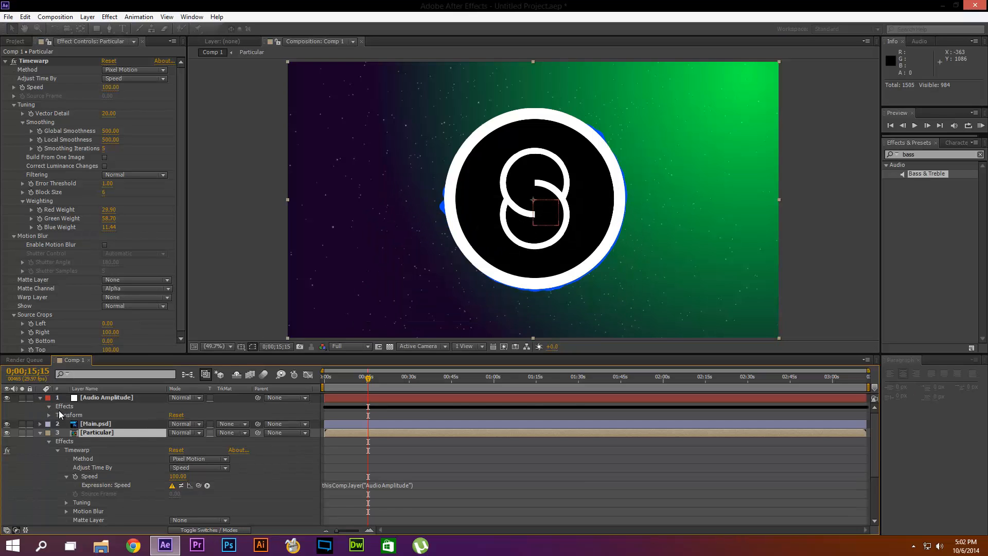
{"action": "left_click", "coordinate": [80, 415]}
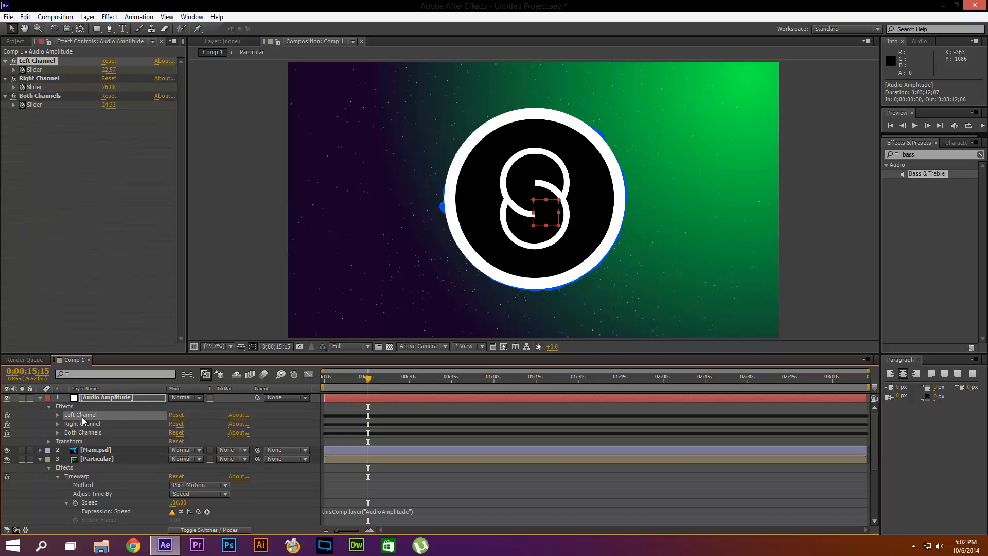
{"action": "left_click", "coordinate": [85, 424], "text": "ctrl"}
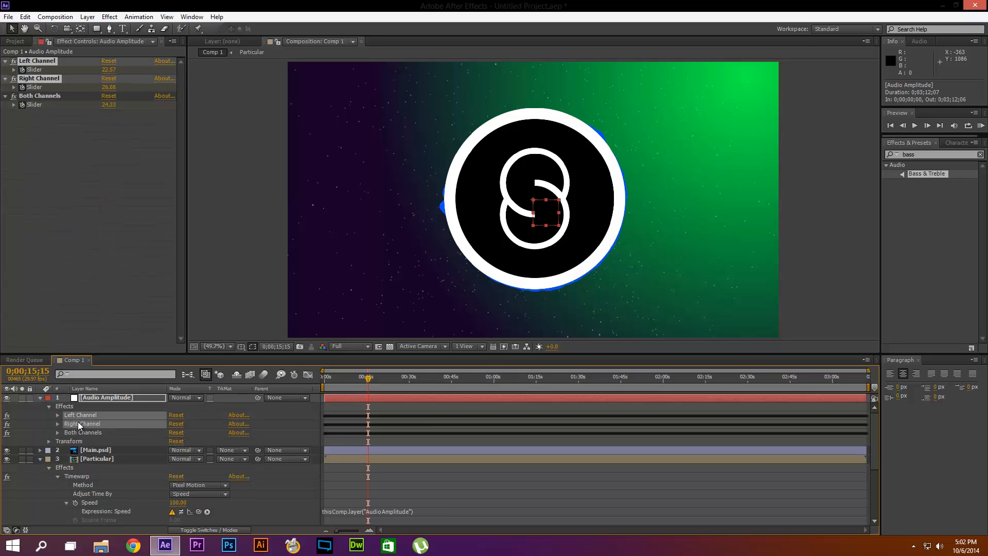
{"action": "key", "text": "Delete"}
Link the Particular layer's Timewarp Speed expression to Audio Amplitude's Both Channels slider and check the frame at 0;00;16;01
{"action": "left_click", "coordinate": [58, 414]}
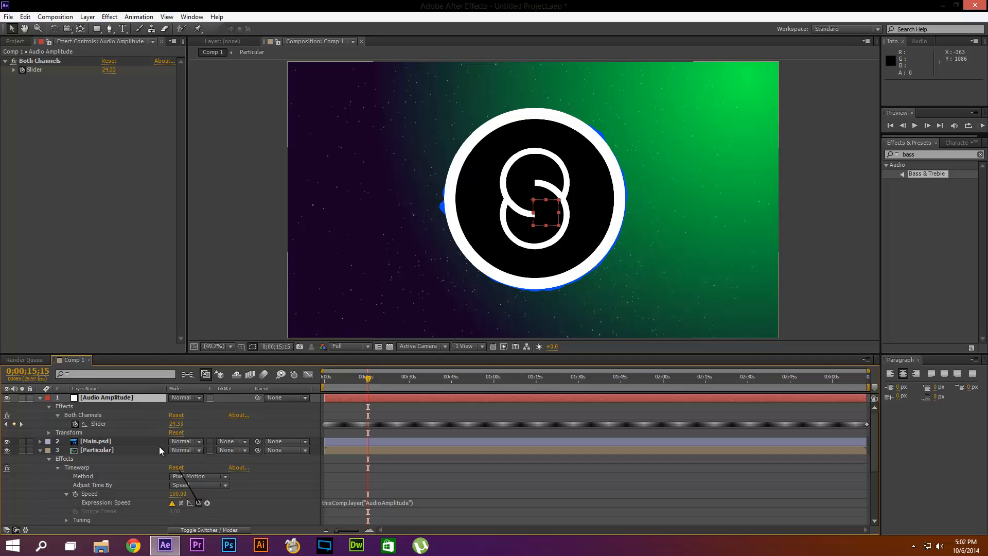
{"action": "left_click_drag", "start_coordinate": [159, 446], "coordinate": [106, 424]}
{"action": "left_click", "coordinate": [301, 480]}
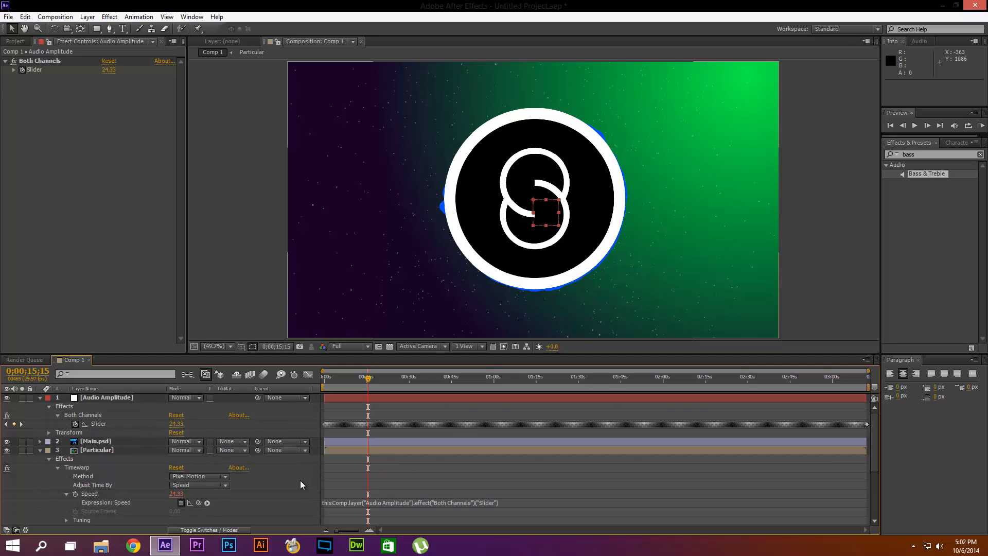
{"action": "left_click", "coordinate": [369, 378]}
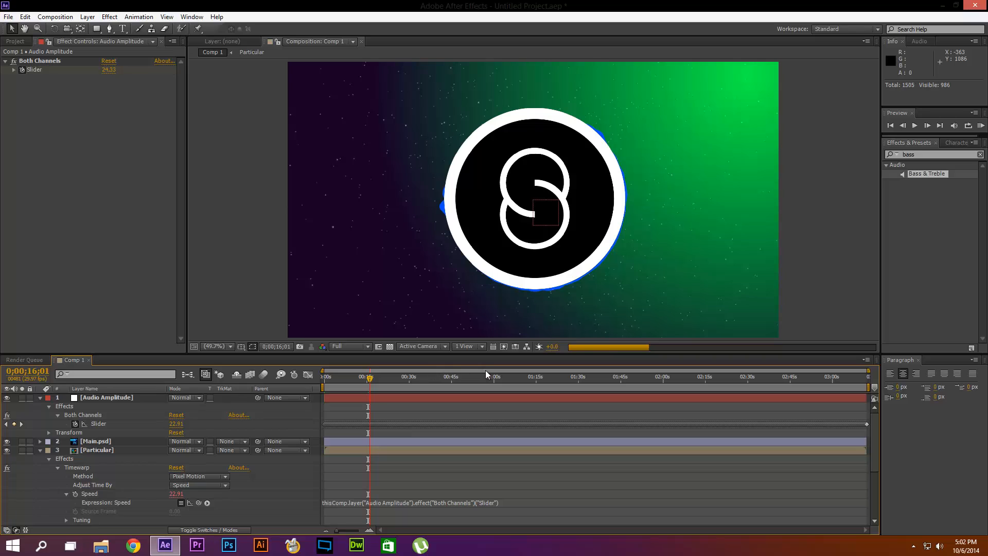